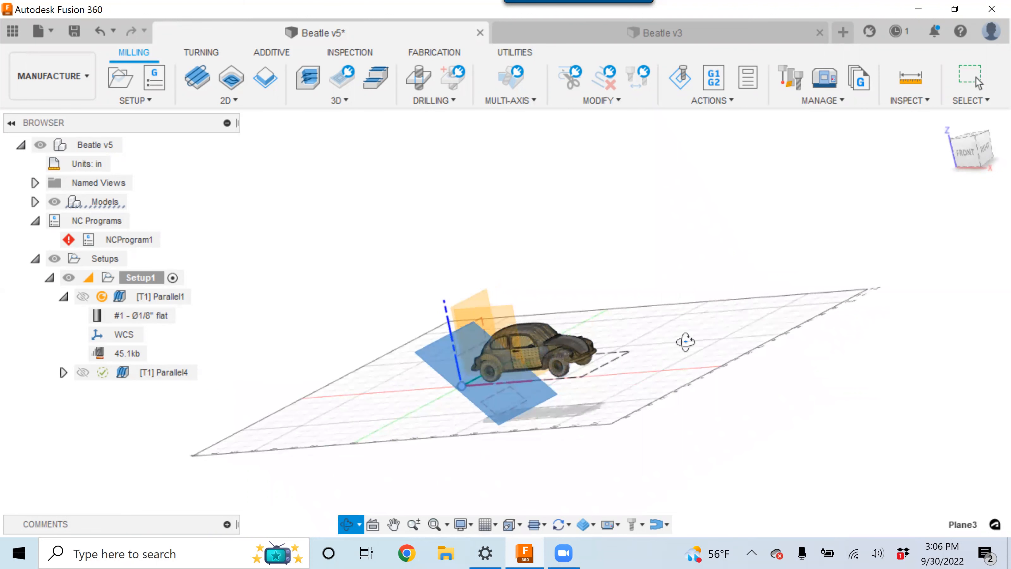
Step: Switch to the Beatle v3 document and view the toolpaths around the car from the side
key(Escape)
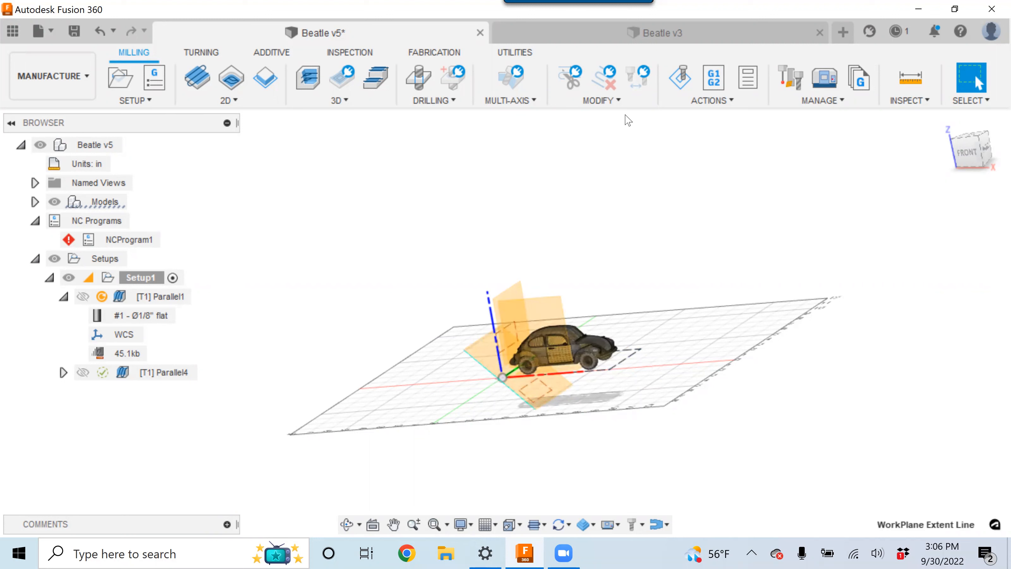
click(647, 37)
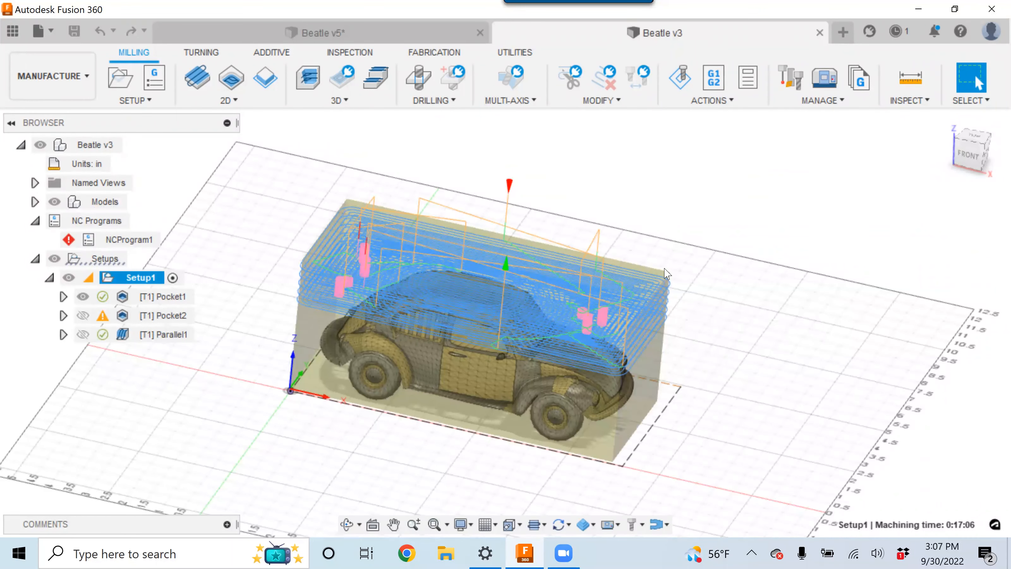
shift+middle_drag(525, 434, 520, 393)
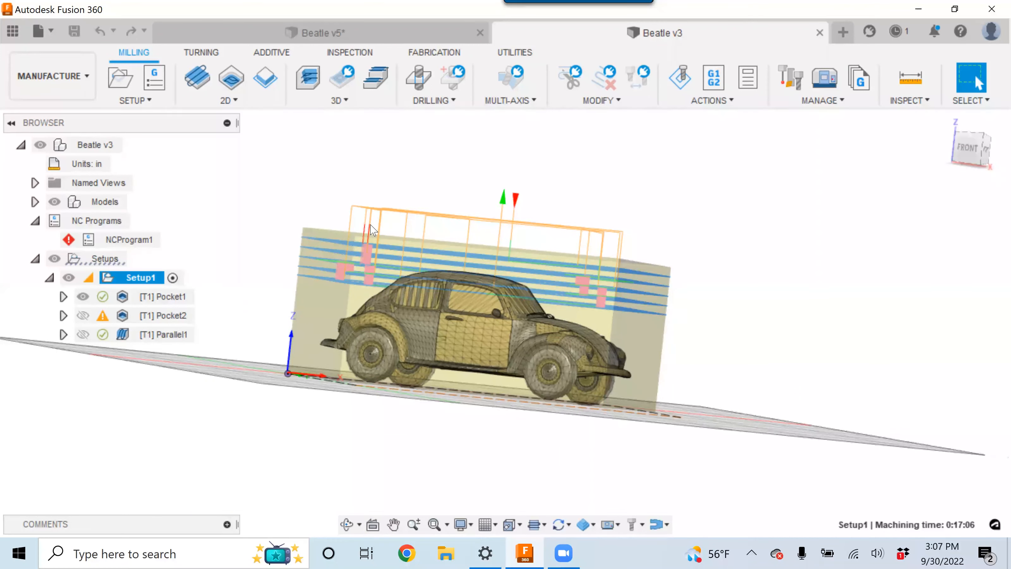
Step: Switch to the Design workspace and examine the car mesh and its surrounding sketch rectangle from above and from the front
click(79, 77)
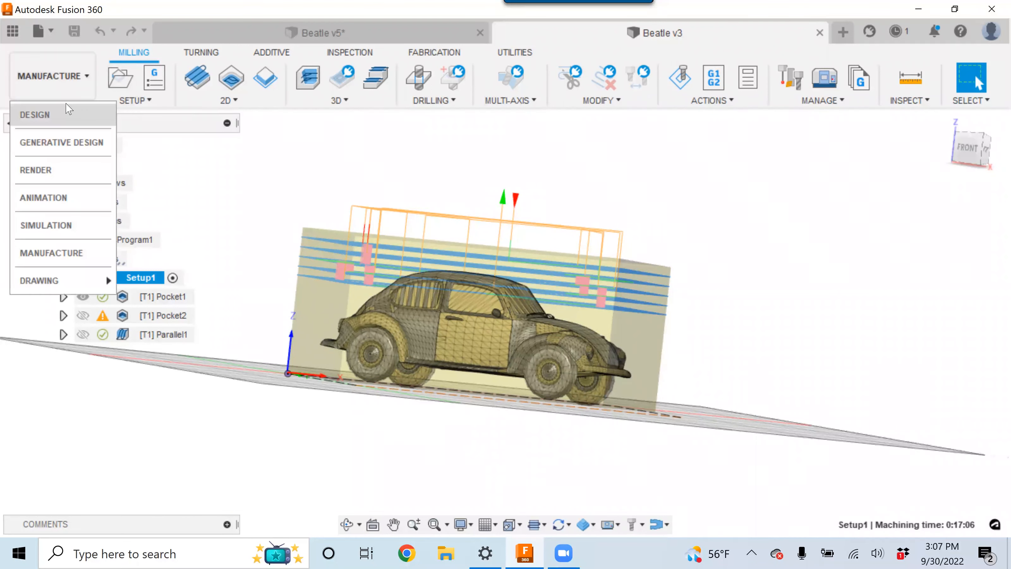
click(68, 114)
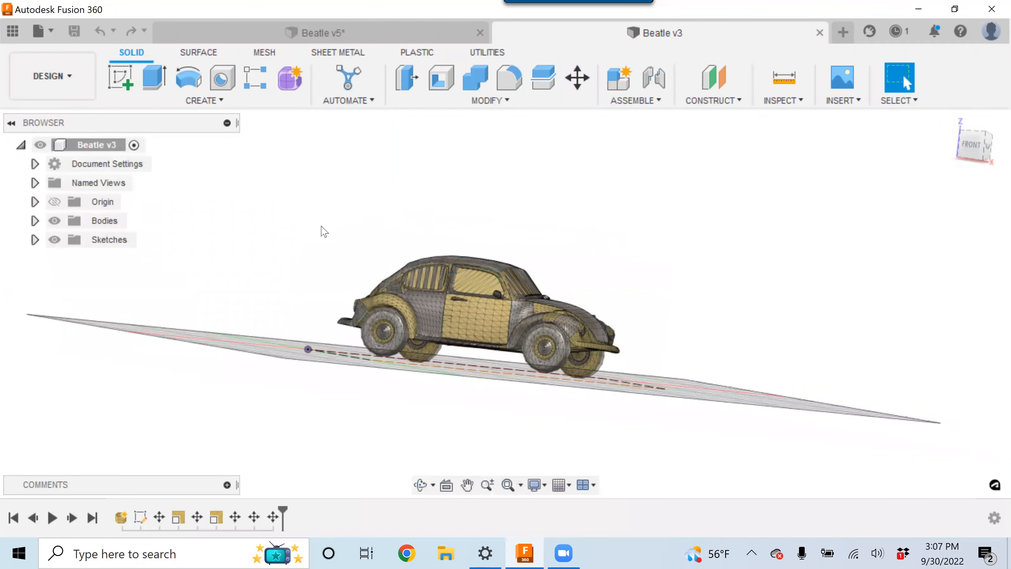
shift+middle_drag(334, 378, 381, 193)
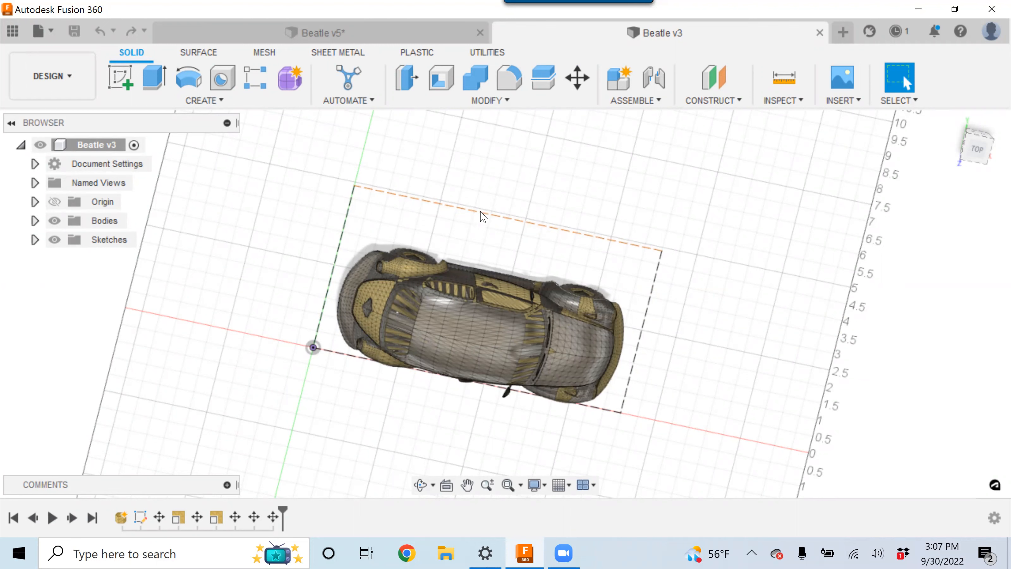
shift+middle_drag(688, 253, 494, 331)
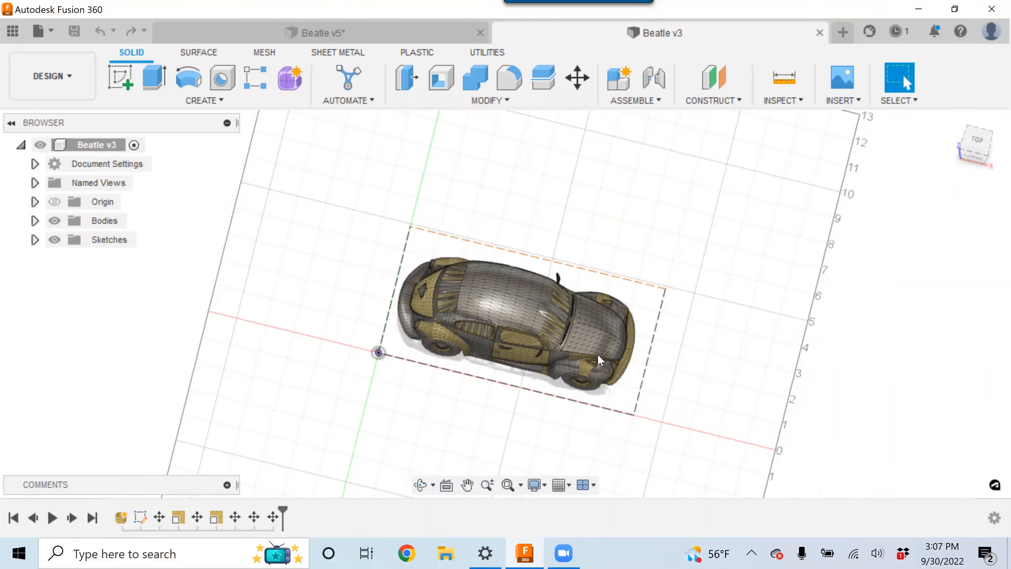
shift+middle_drag(623, 437, 548, 415)
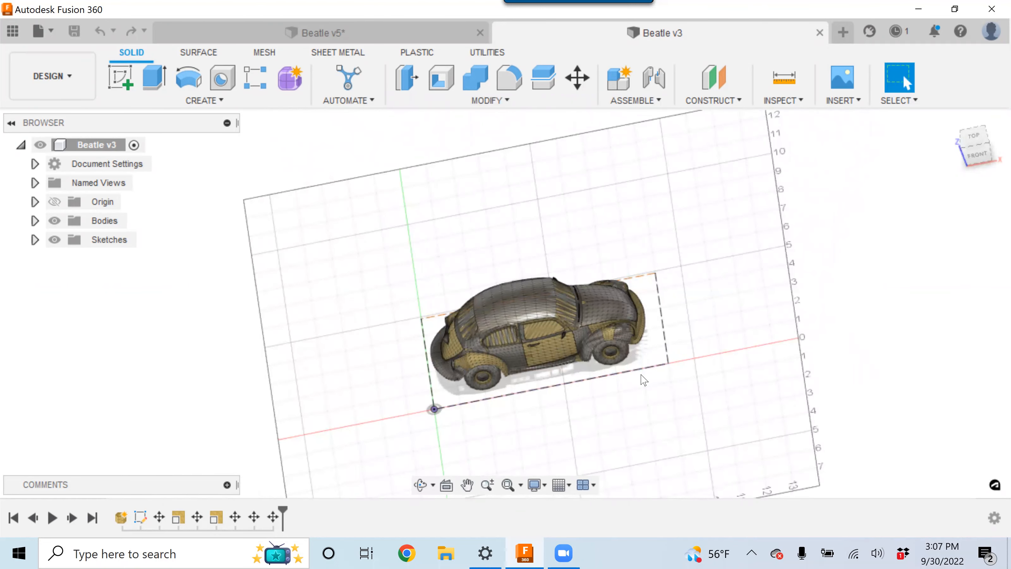
scroll(615, 335, down, 1)
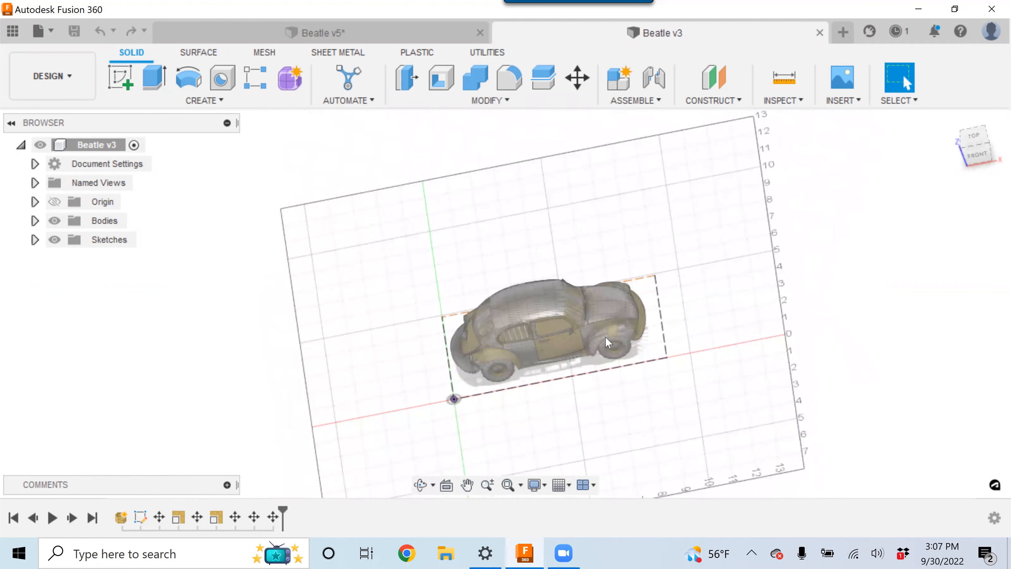
scroll(593, 370, down, 3)
mouse_move(552, 395)
shift+middle_down()
mouse_move(555, 416)
mouse_move(509, 386)
shift+middle_up()
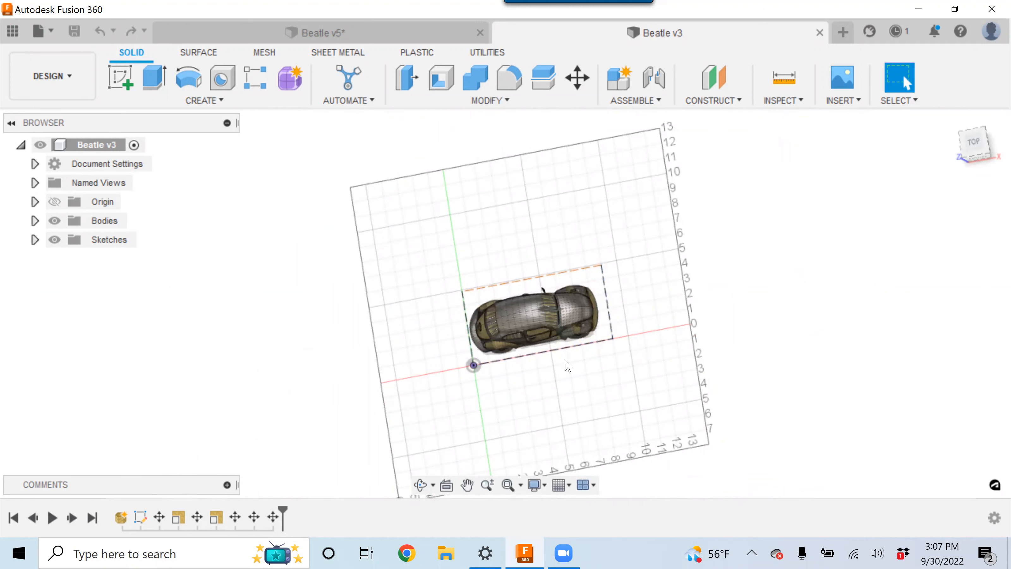
shift+middle_drag(481, 440, 462, 338)
shift+middle_drag(617, 318, 614, 343)
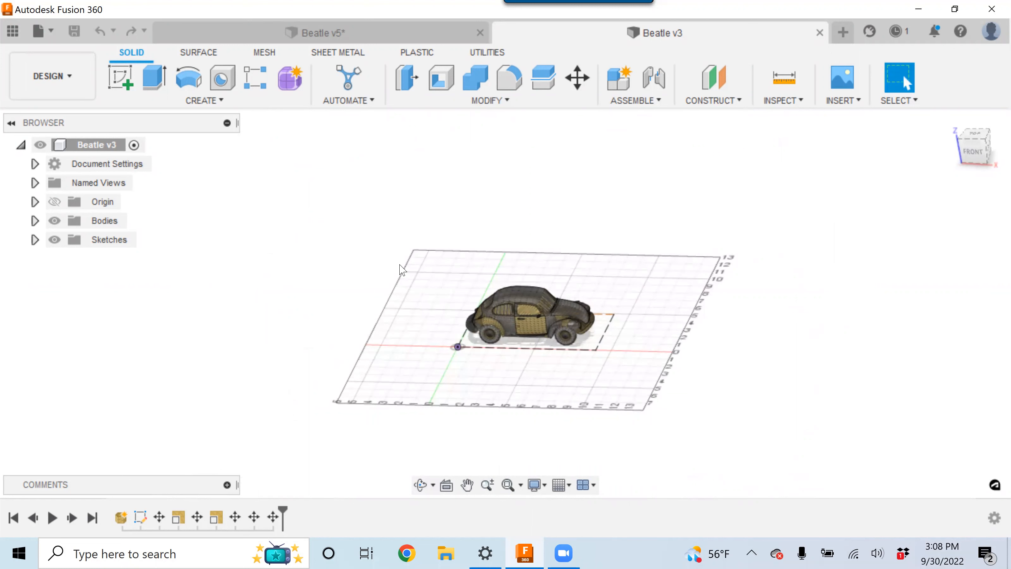
Step: Return to the Manufacture workspace and review the stock settings of Setup1 without changing them
click(76, 82)
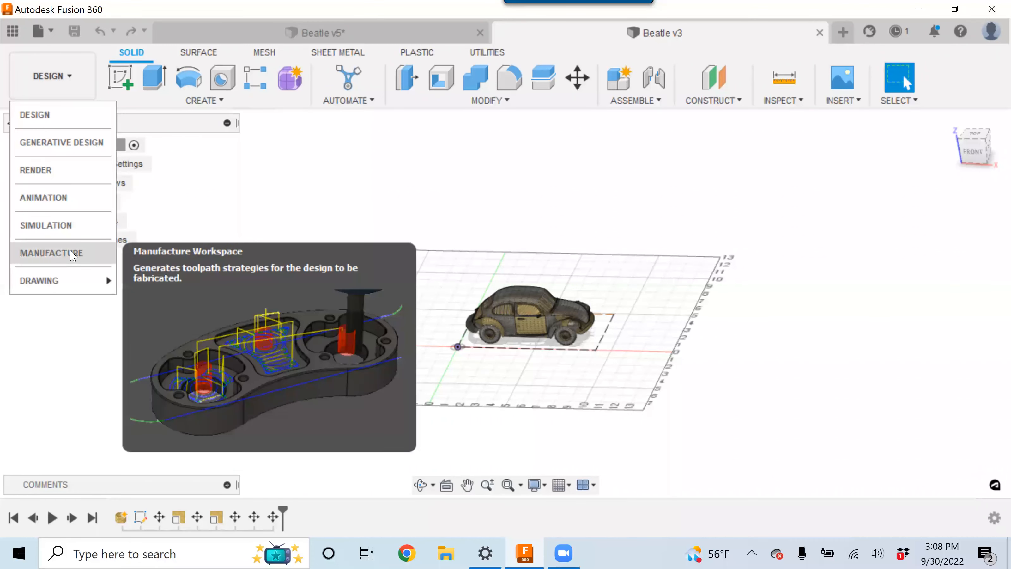
click(72, 253)
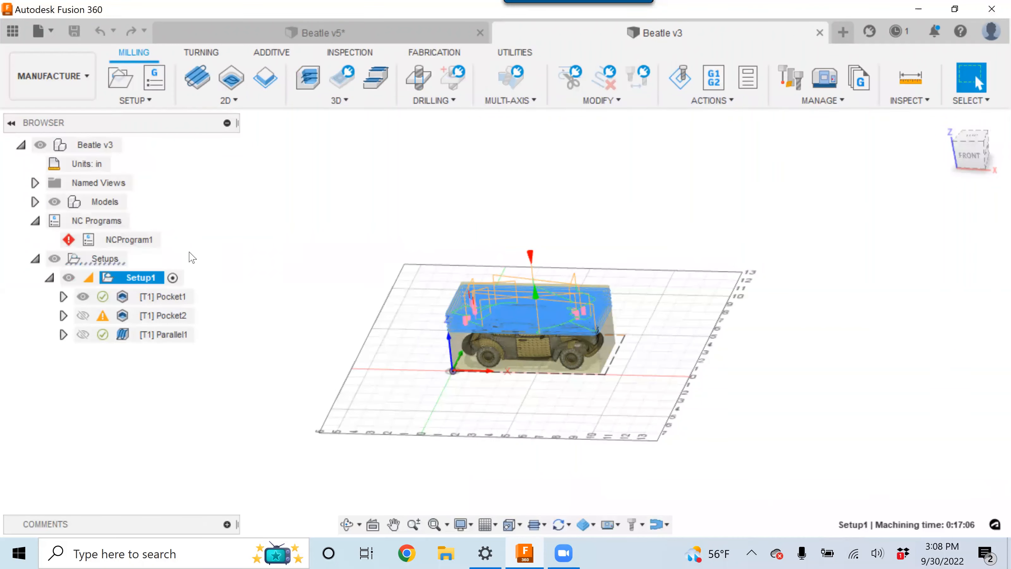
shift+middle_drag(426, 403, 442, 358)
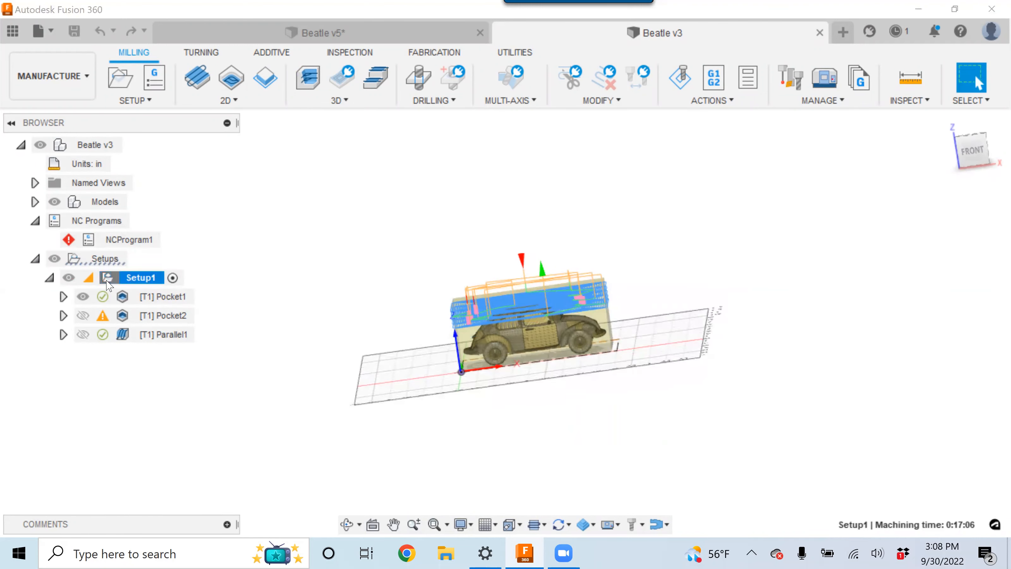
double_click(106, 279)
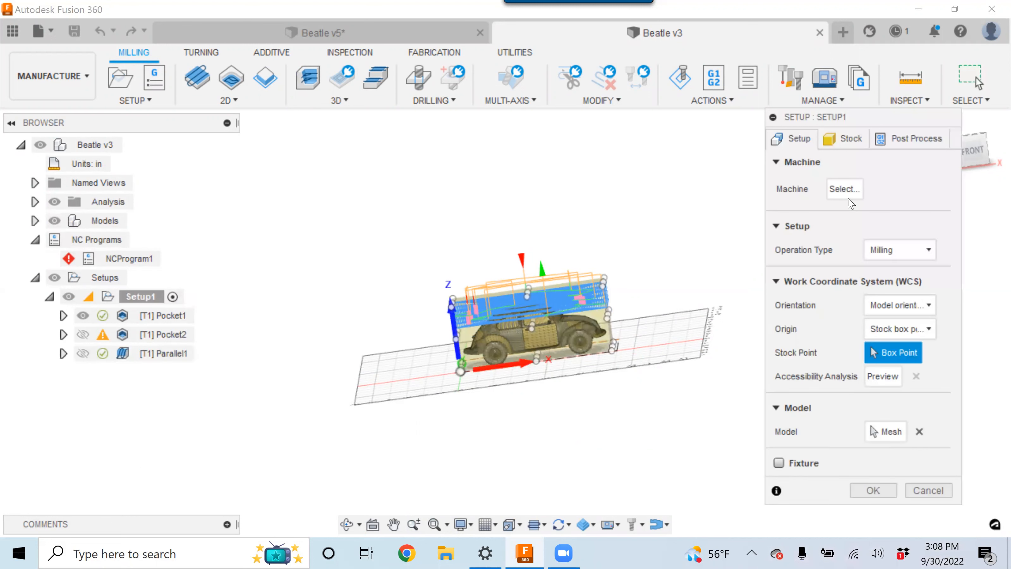
click(850, 142)
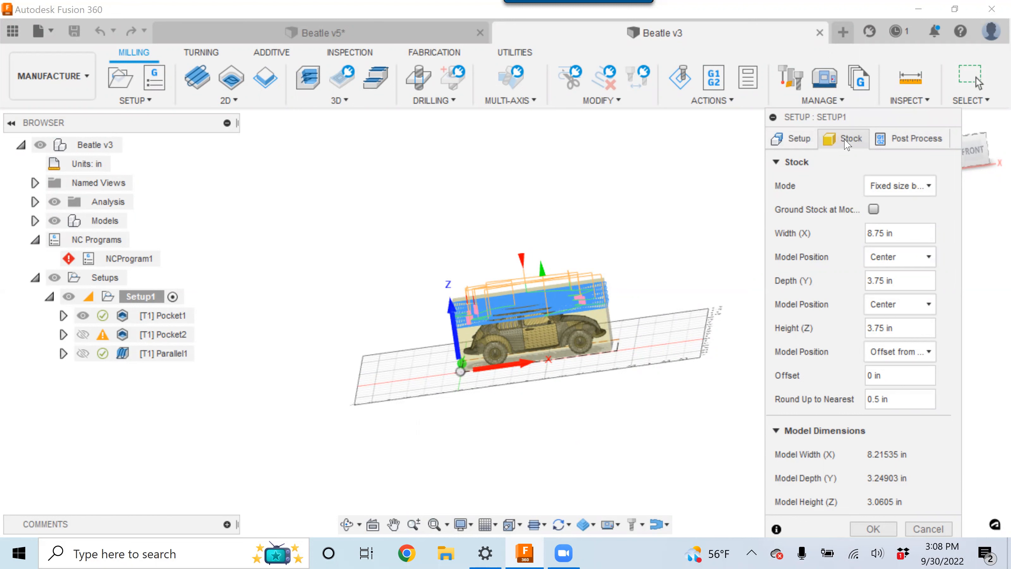
click(927, 528)
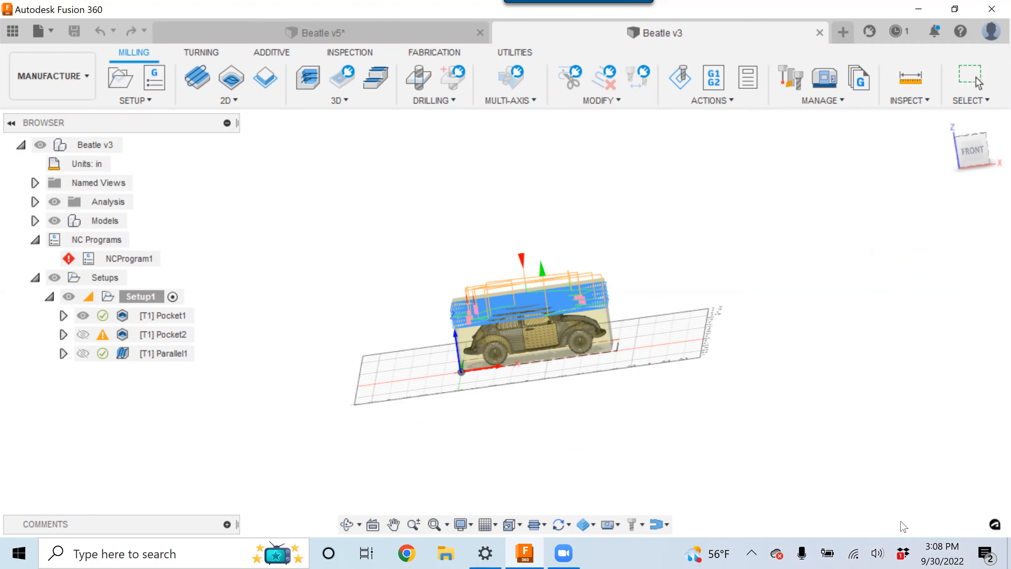
Step: Preview the Pocket1, Pocket2 and Parallel1 toolpaths of Setup1 one after another
click(173, 299)
click(171, 316)
click(171, 336)
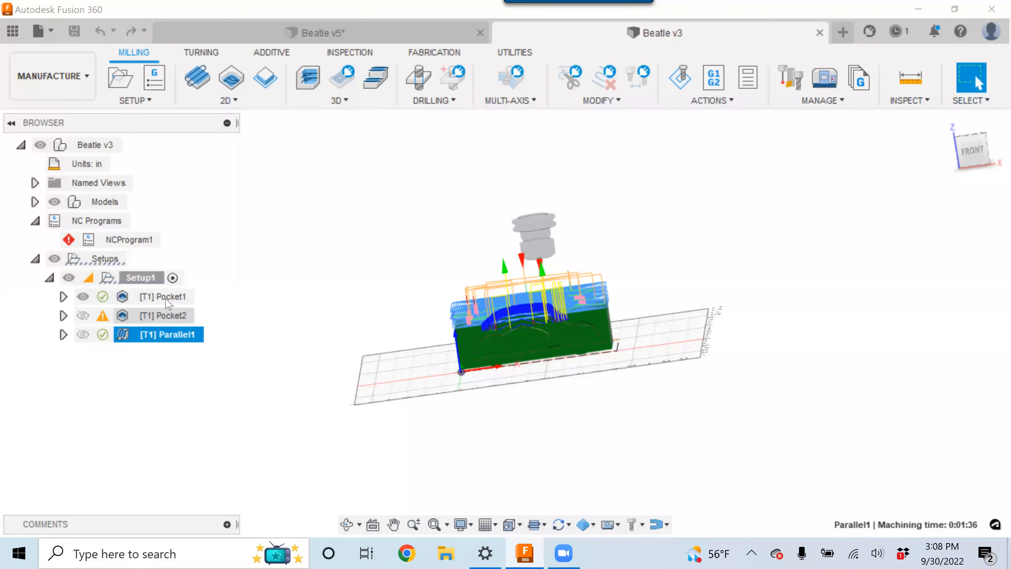
Step: Inspect the Pocket1 roughing toolpath above the car from several angles
click(168, 301)
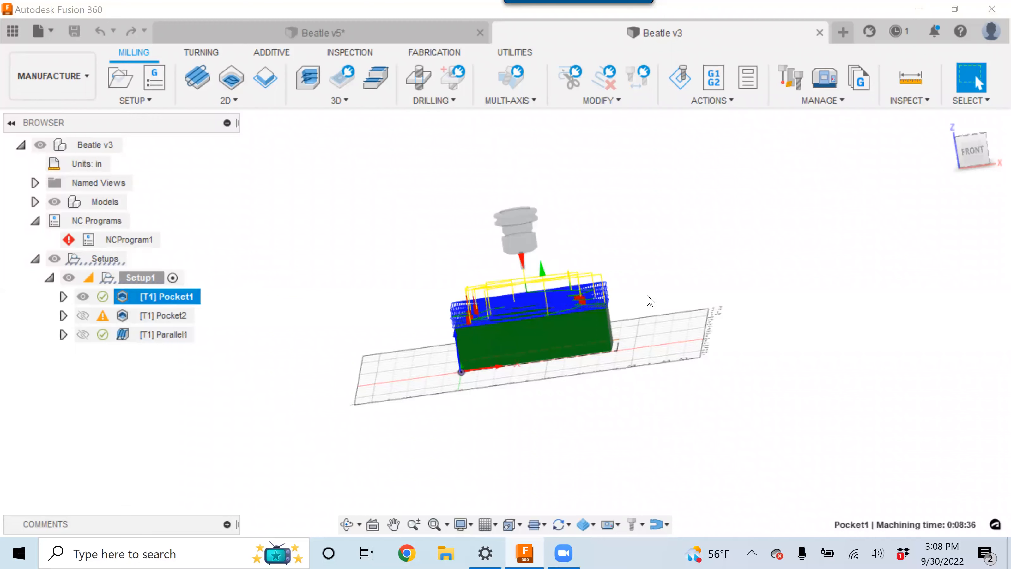
shift+middle_drag(620, 377, 560, 355)
scroll(561, 355, up, 4)
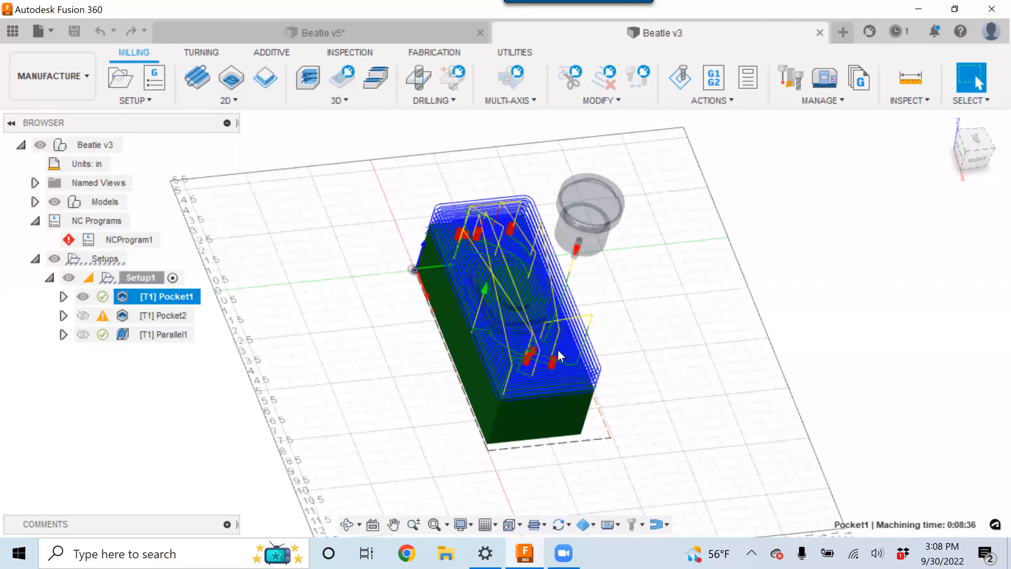
scroll(578, 361, up, 3)
scroll(578, 360, down, 5)
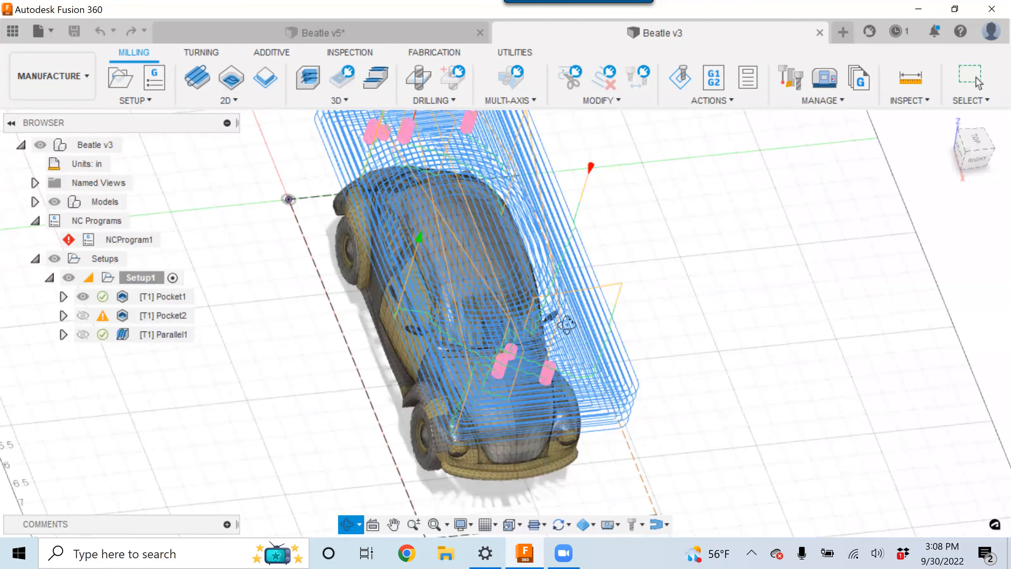
shift+middle_drag(578, 360, 377, 329)
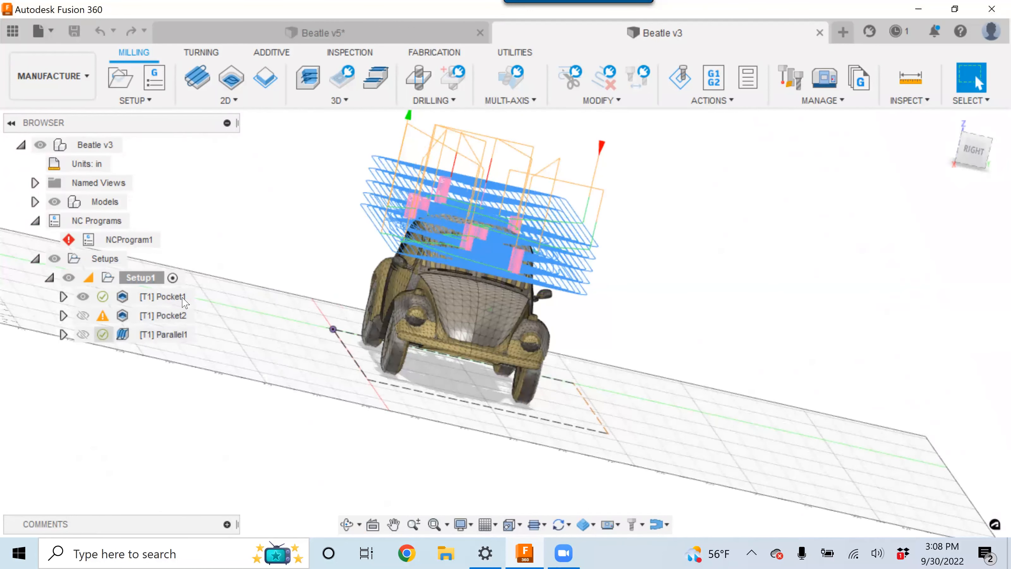
Step: Inspect the Pocket2 toolpath on the stock's side and the Parallel1 passes over the car's roof up close
click(167, 315)
shift+middle_drag(474, 307, 358, 325)
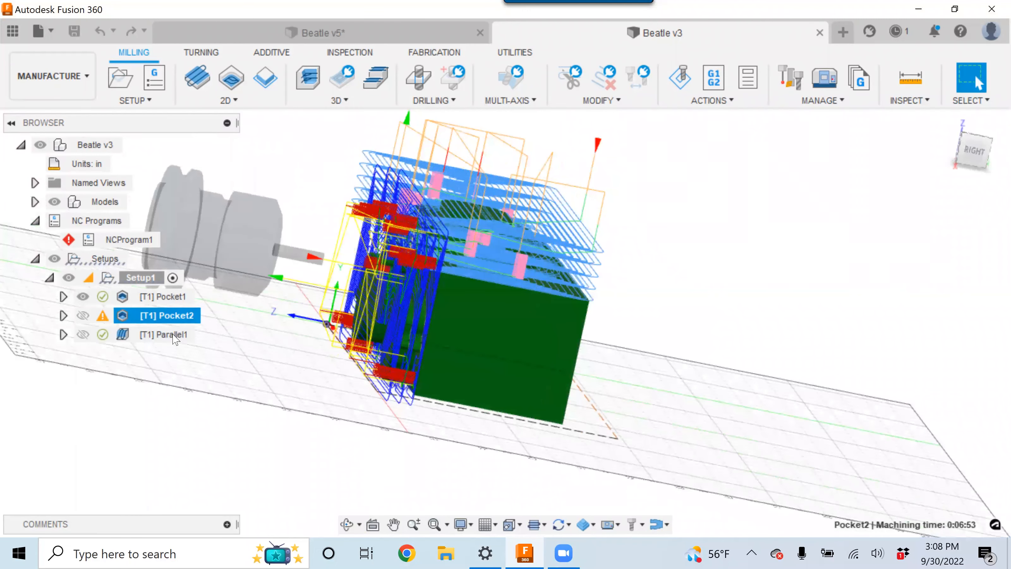
click(167, 334)
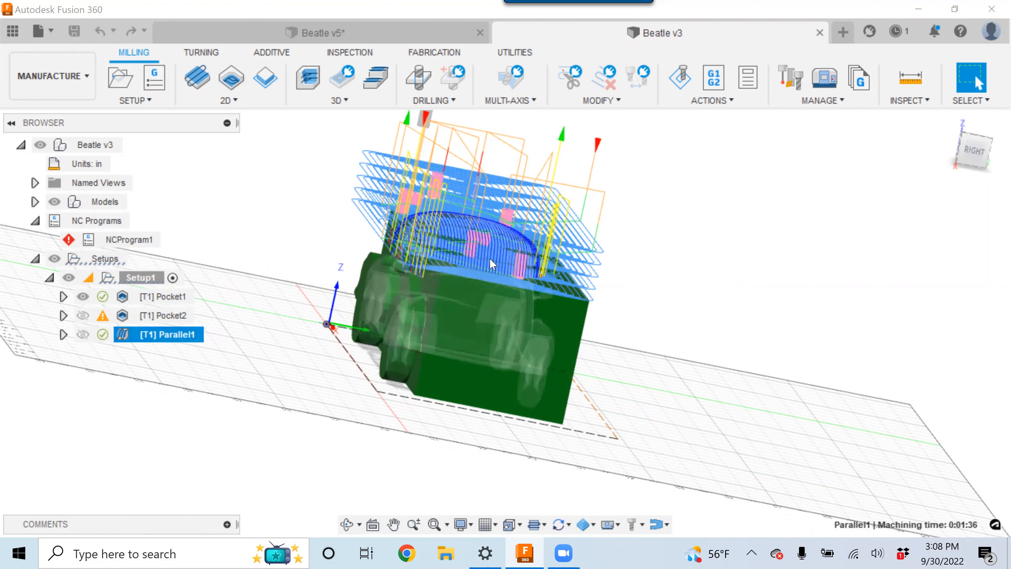
scroll(484, 263, up, 8)
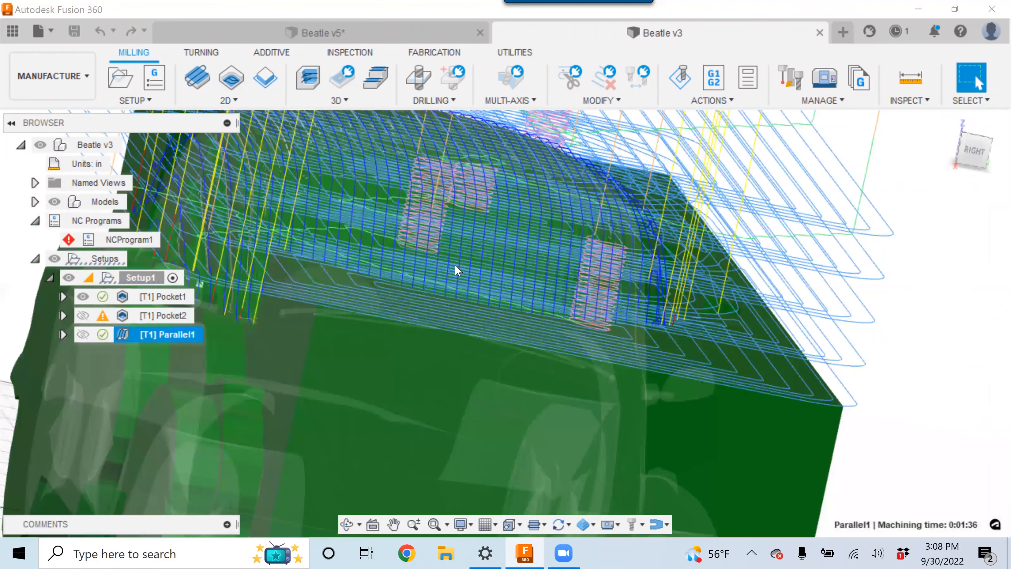
scroll(334, 263, up, 3)
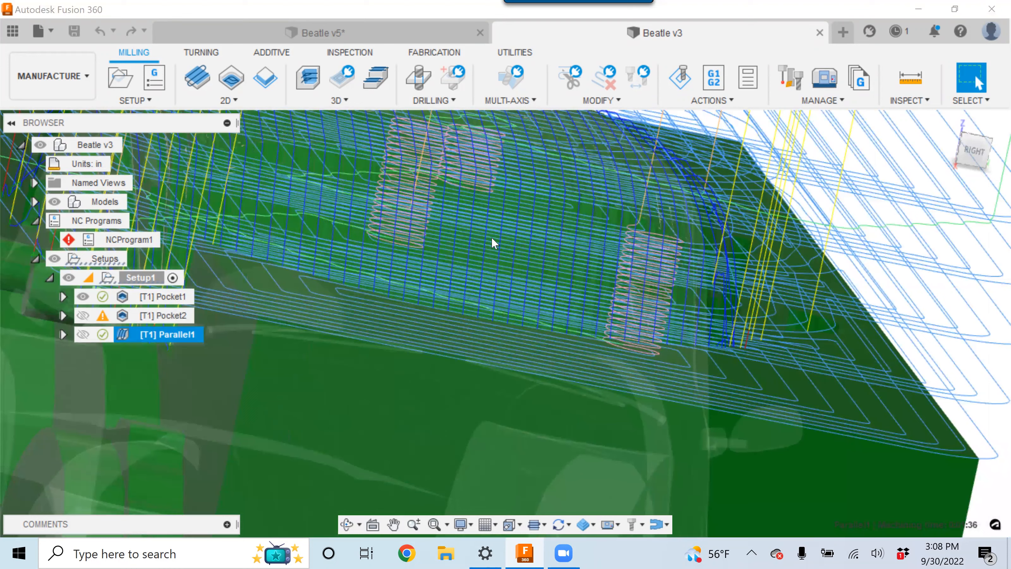
scroll(494, 246, down, 10)
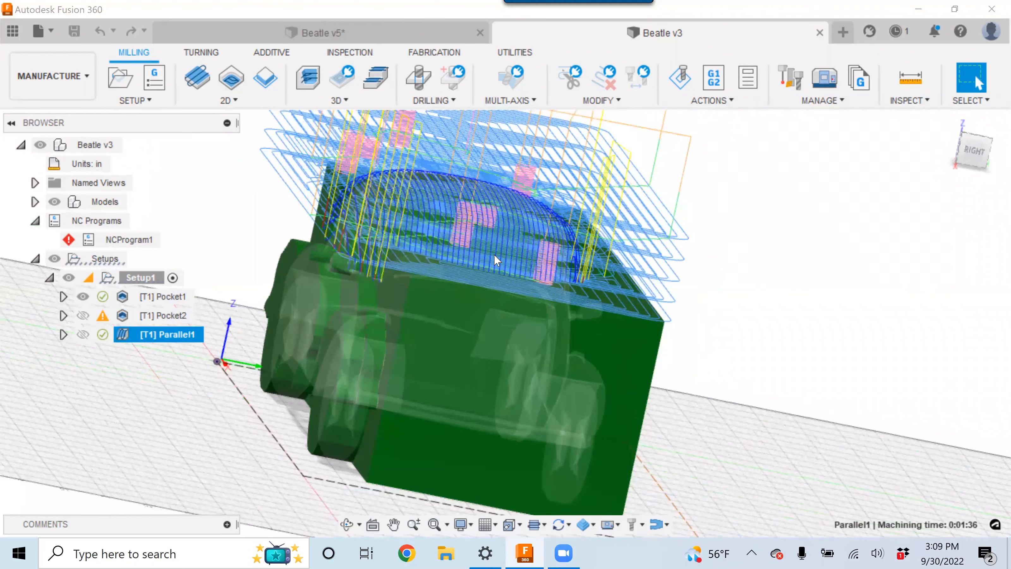
scroll(491, 241, up, 3)
scroll(499, 239, up, 5)
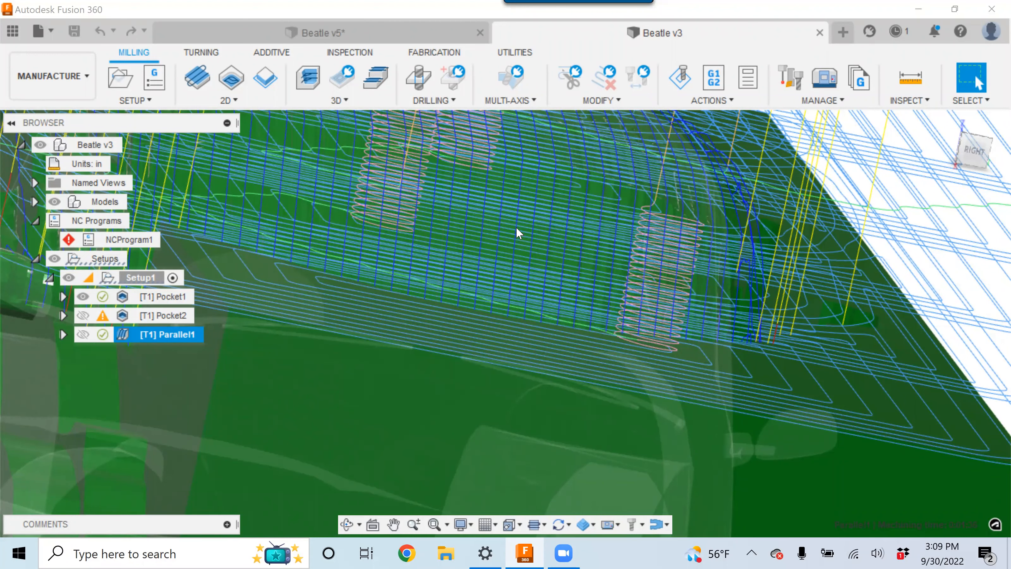
scroll(514, 226, down, 5)
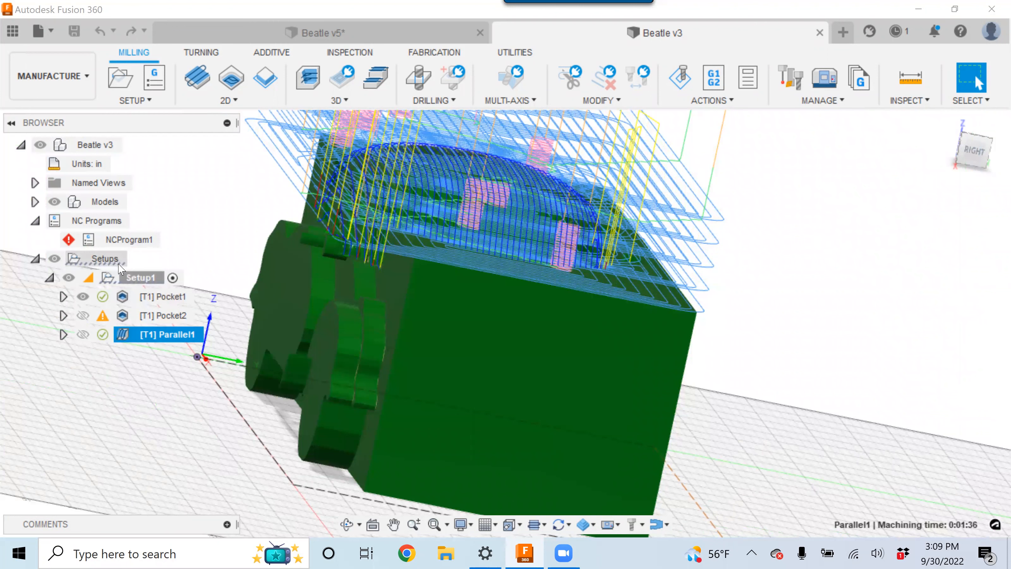
Step: Simulate the whole machining sequence of Setup1 and play it, viewing the stock from the front-right corner
right_click(132, 277)
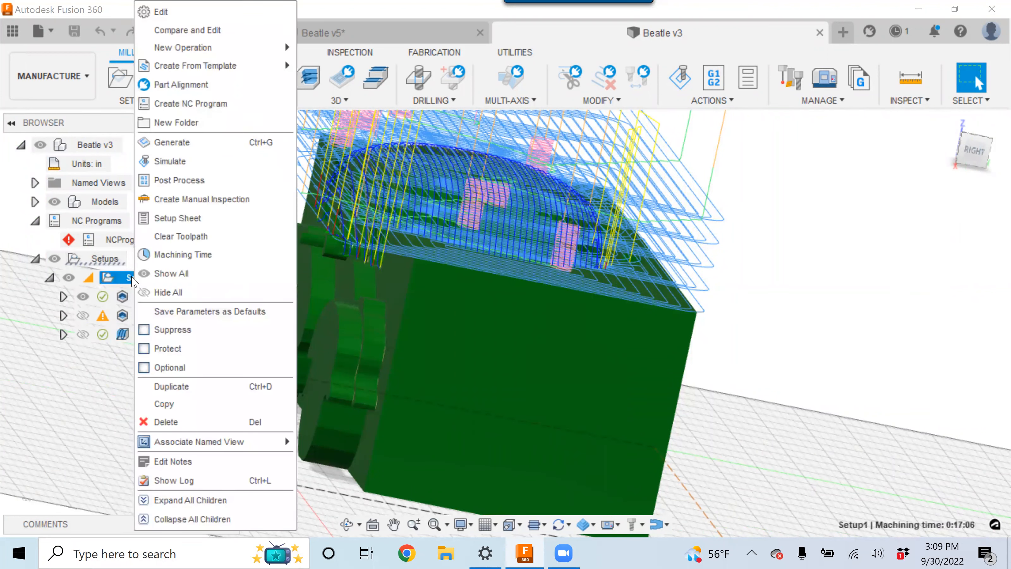
key(Escape)
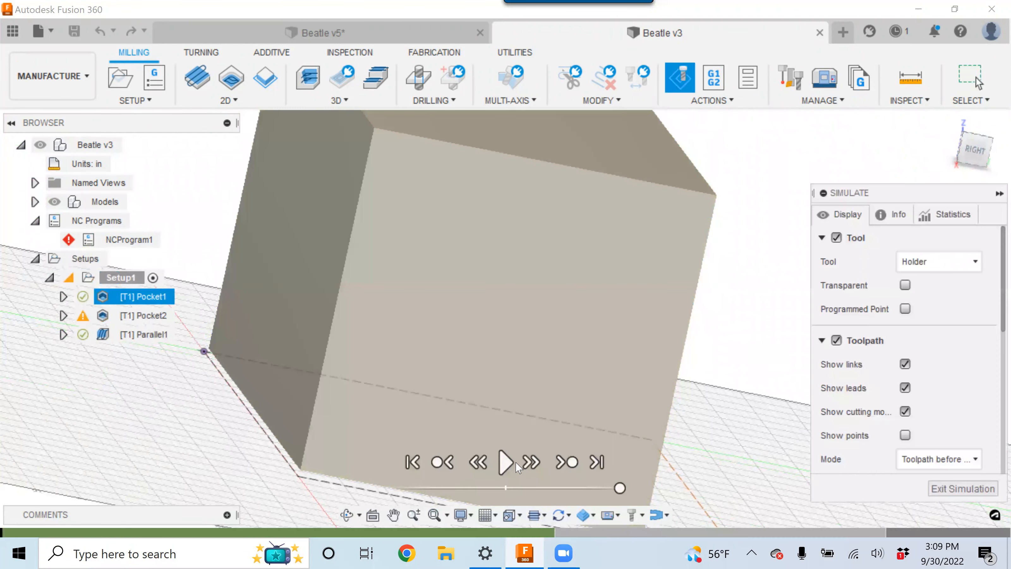
click(505, 463)
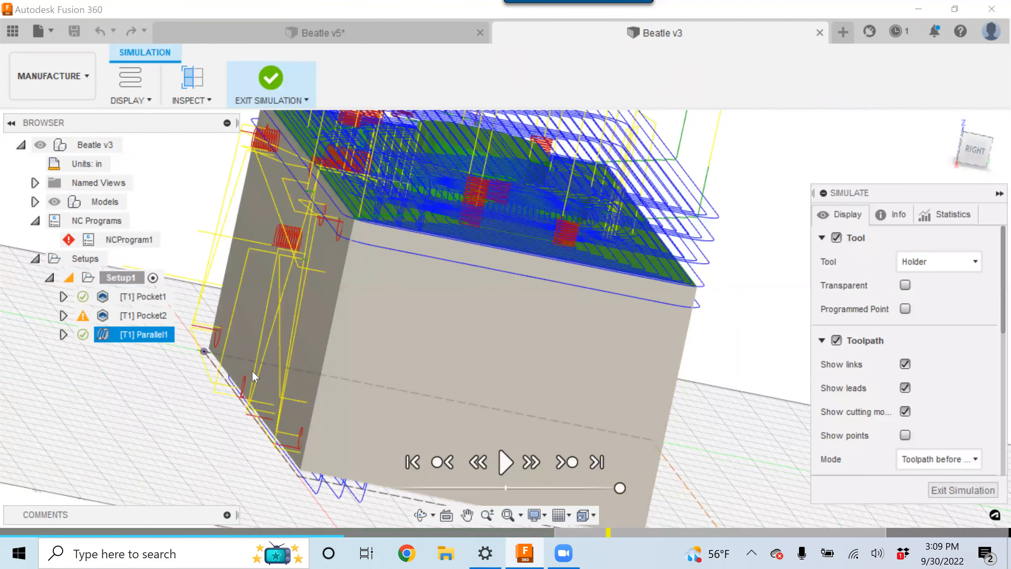
shift+middle_drag(300, 414, 510, 475)
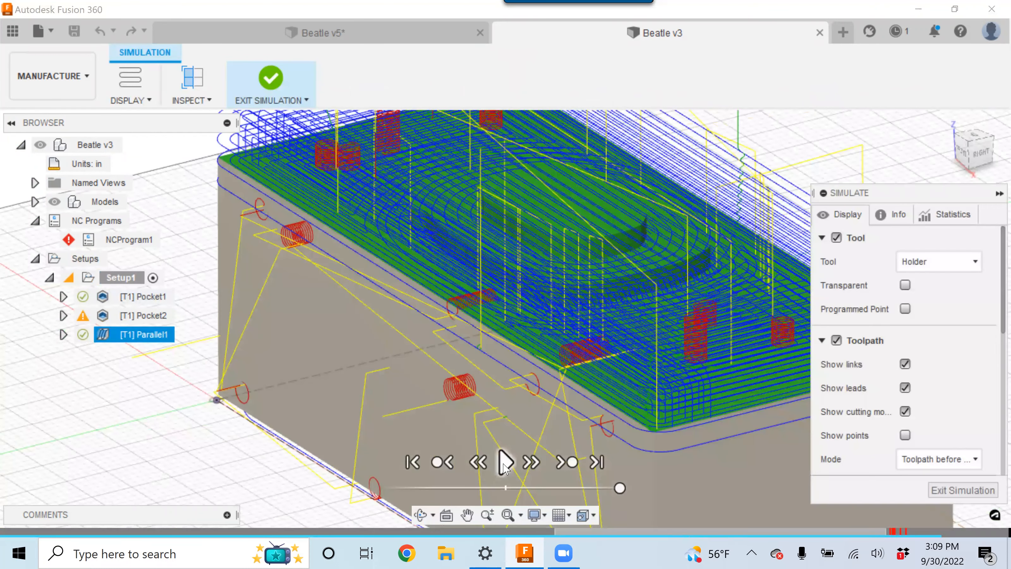
click(504, 463)
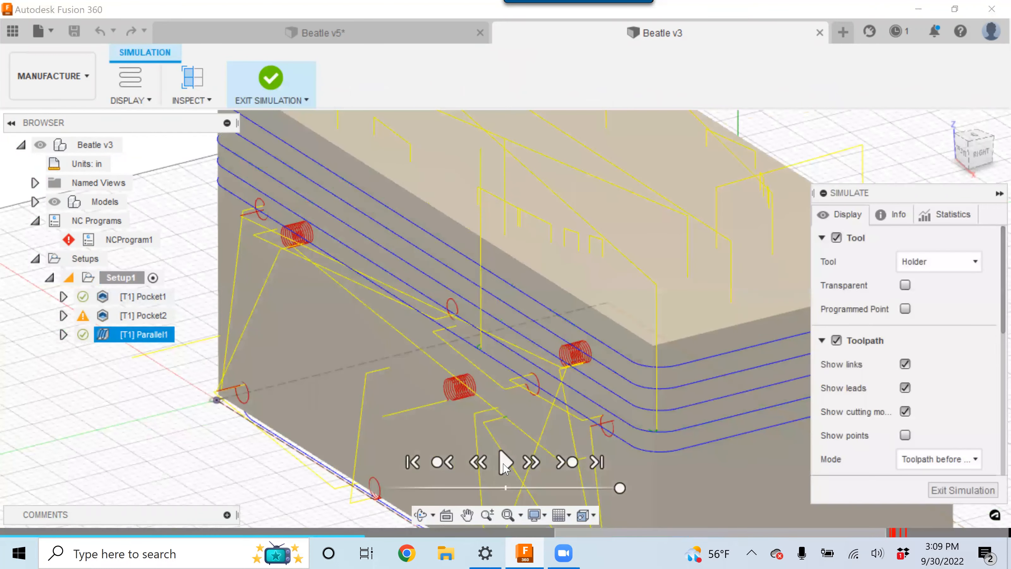
Step: Replay the Setup1 simulation from its beginning, then jump ahead to the Parallel1 operation and play it
click(142, 311)
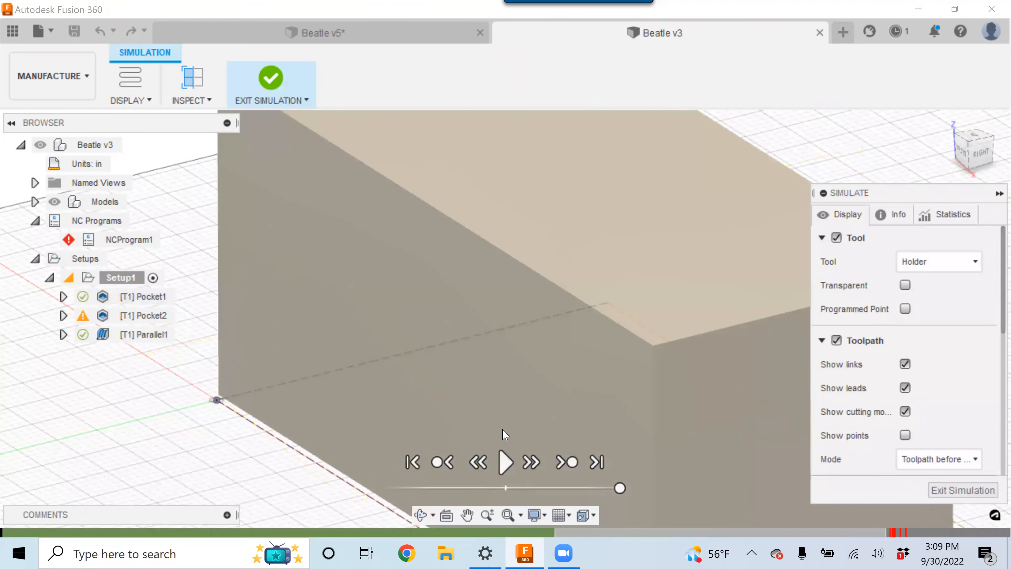
click(504, 462)
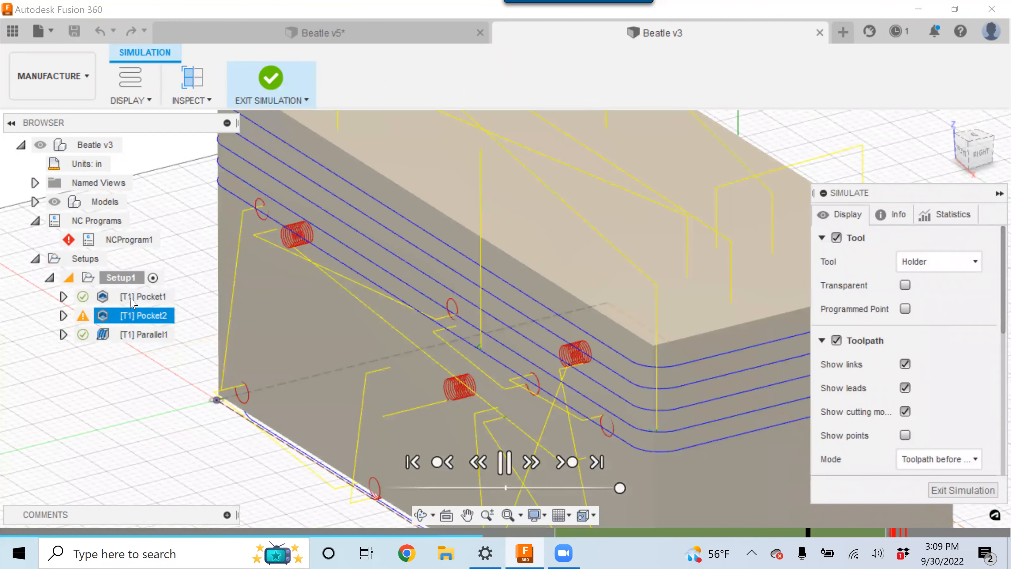
click(535, 463)
click(145, 337)
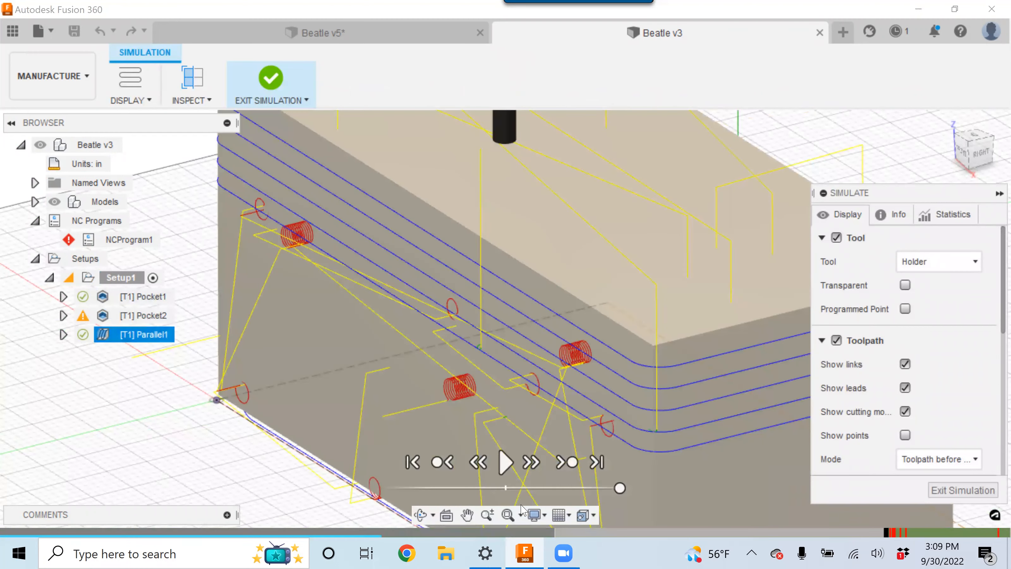
key(space)
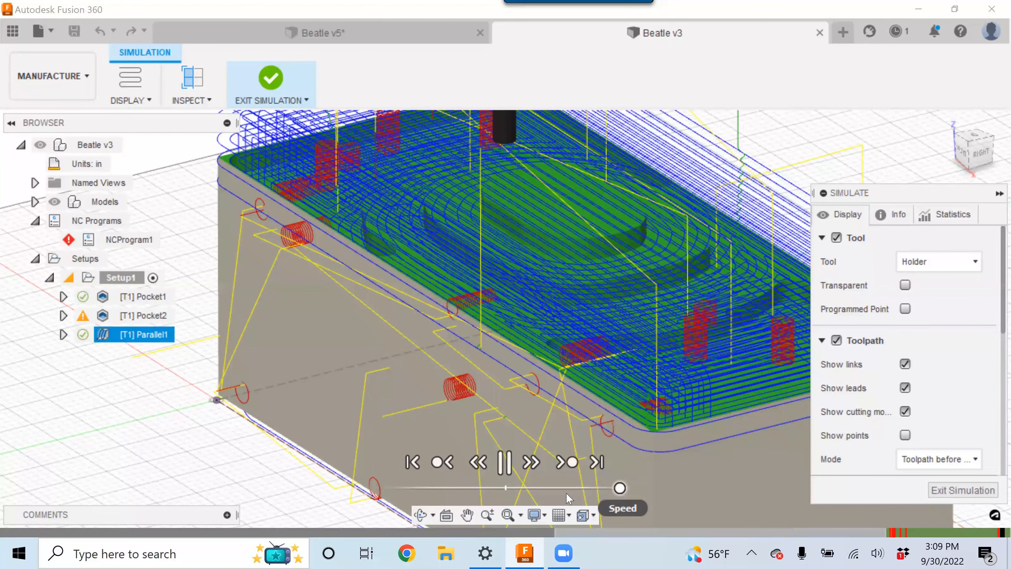
Step: Adjust the simulation's playback speed and replay Parallel1 from its start, stepping forward and skipping to the end
drag(620, 488, 497, 488)
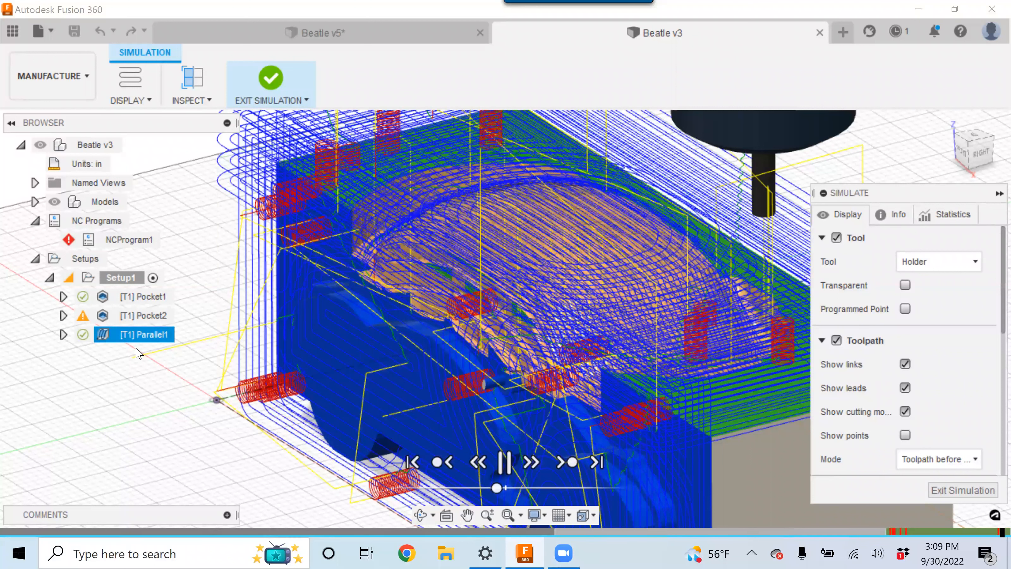
click(116, 339)
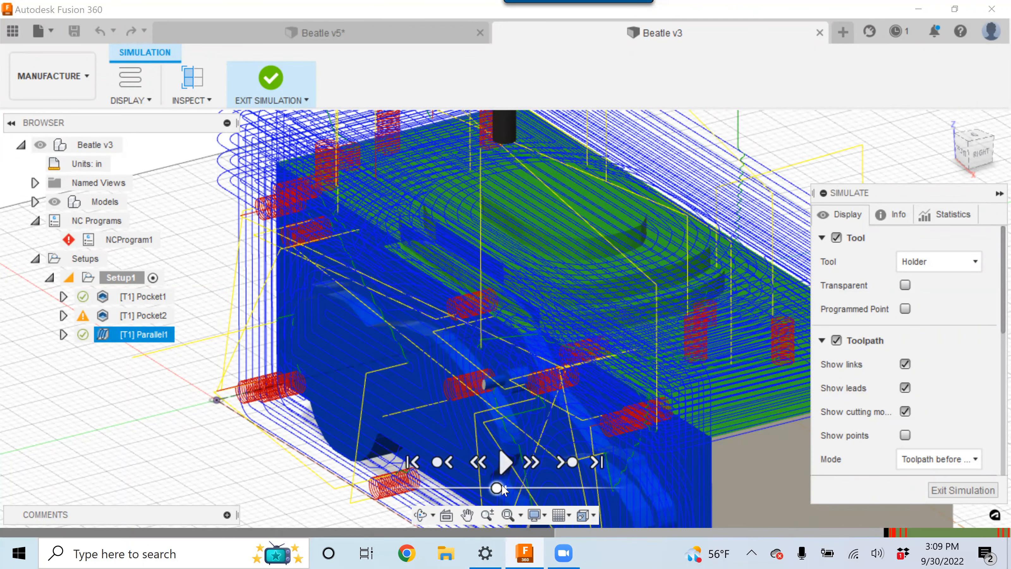
drag(498, 488, 518, 489)
click(531, 465)
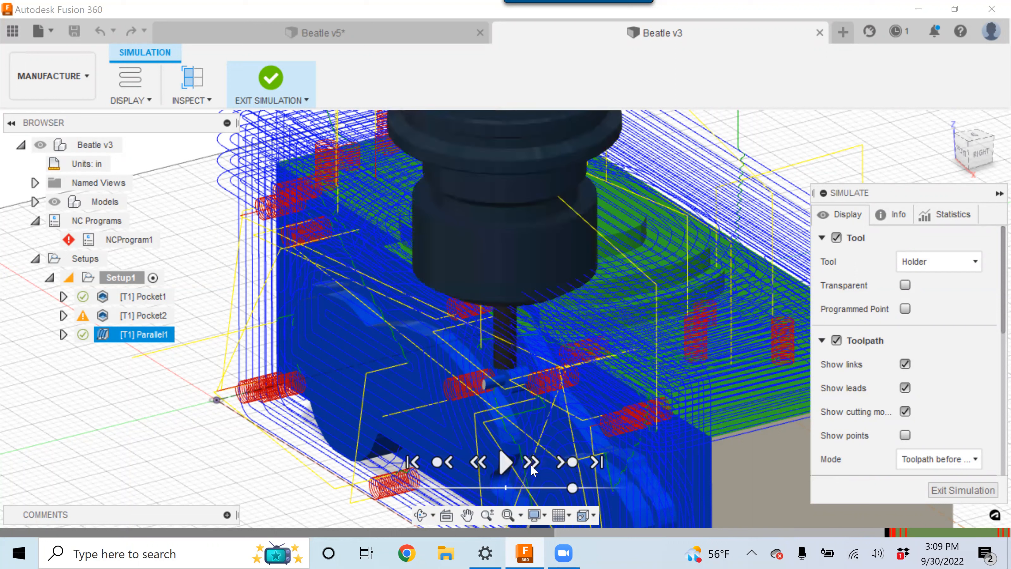
click(531, 465)
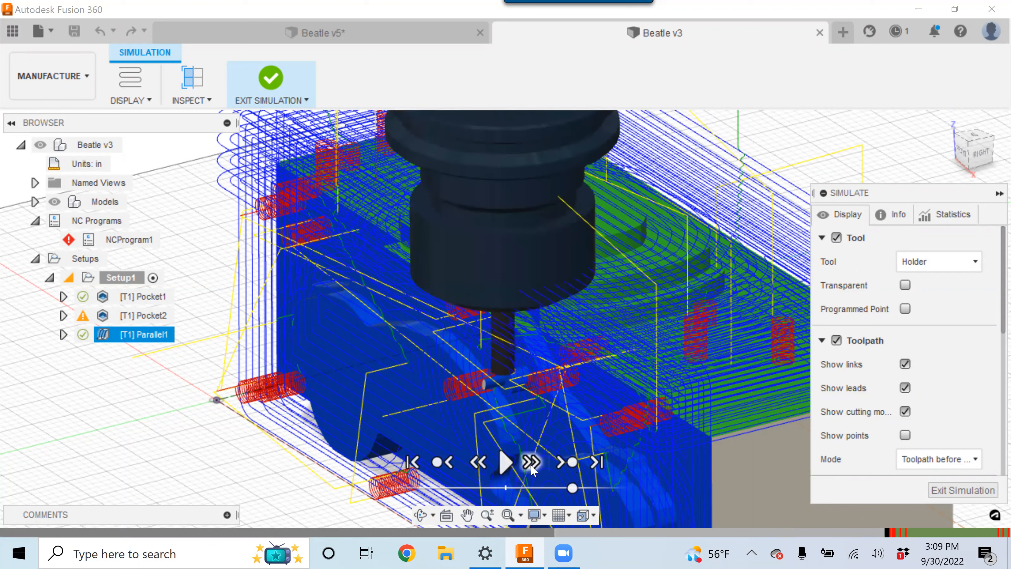
click(597, 463)
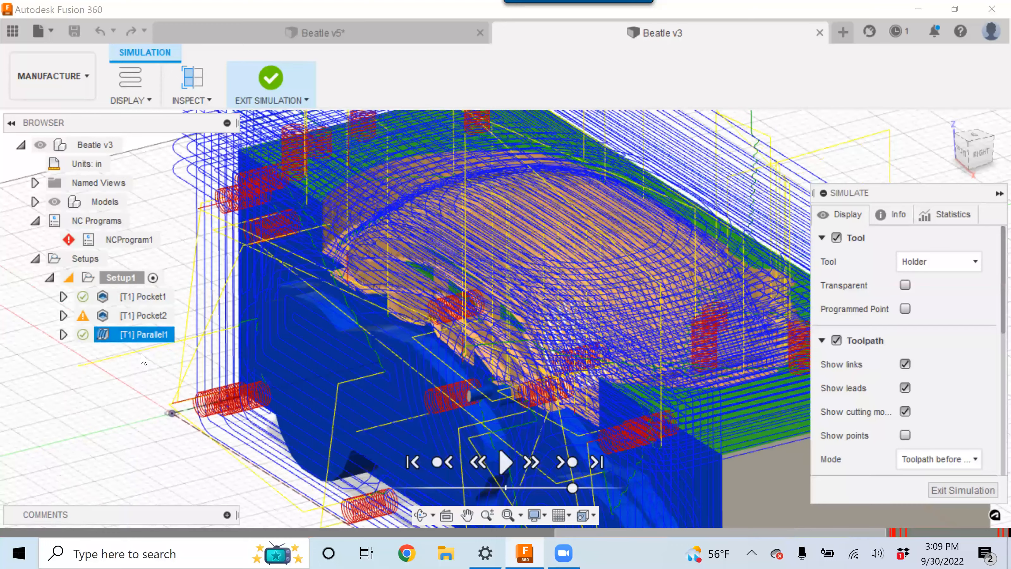
Step: Exit the simulation and examine the spacing of the Parallel1 passes over the car's roof and windshield up close
scroll(91, 342, up, 5)
click(85, 334)
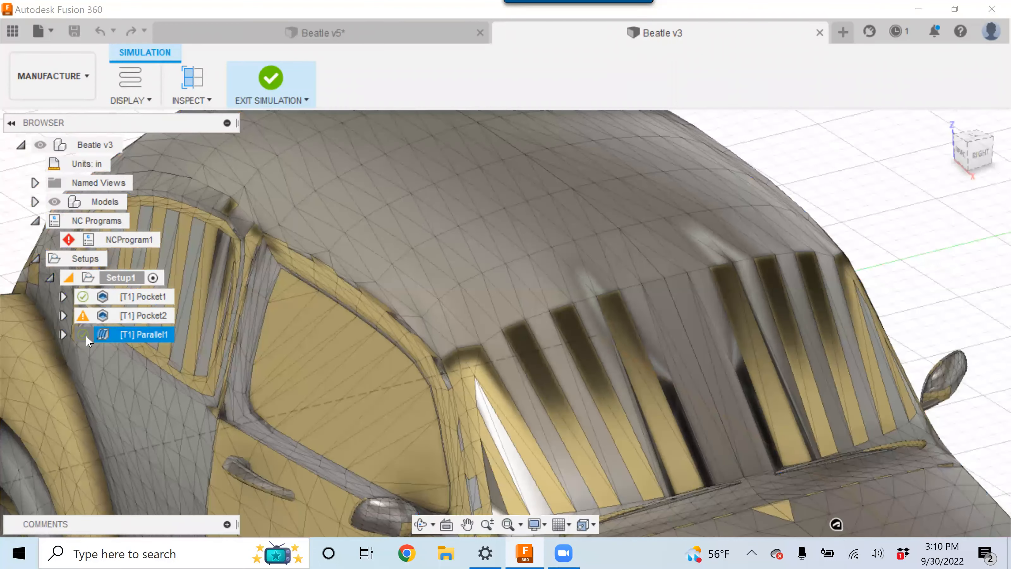
click(782, 489)
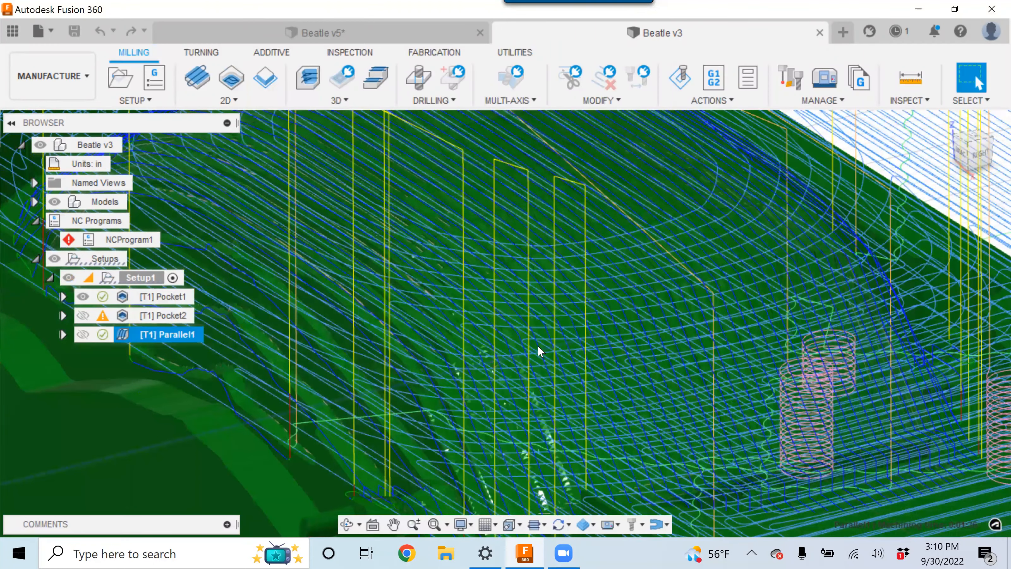
scroll(493, 360, up, 3)
scroll(465, 318, up, 2)
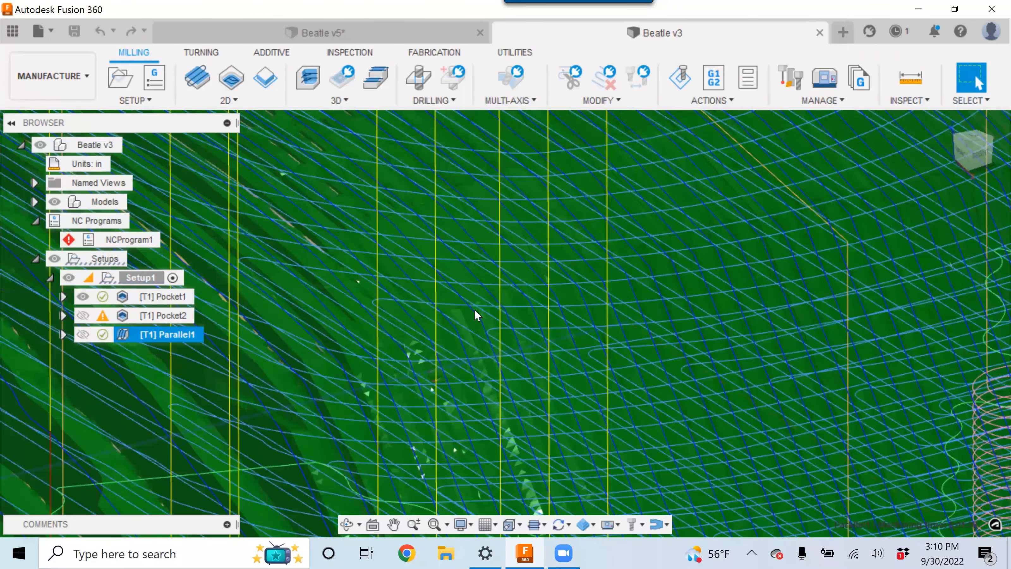
scroll(475, 313, down, 2)
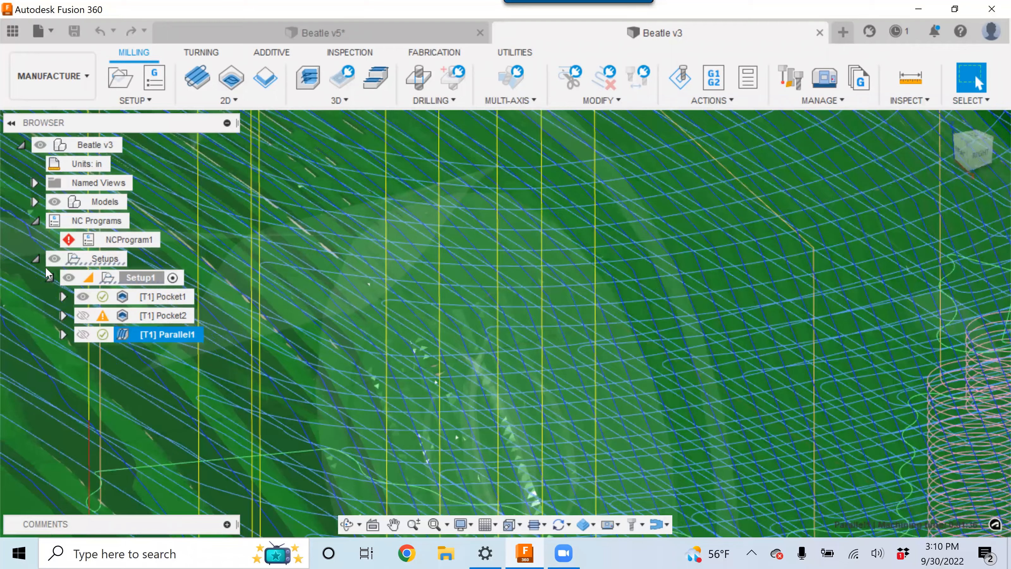
key(F6)
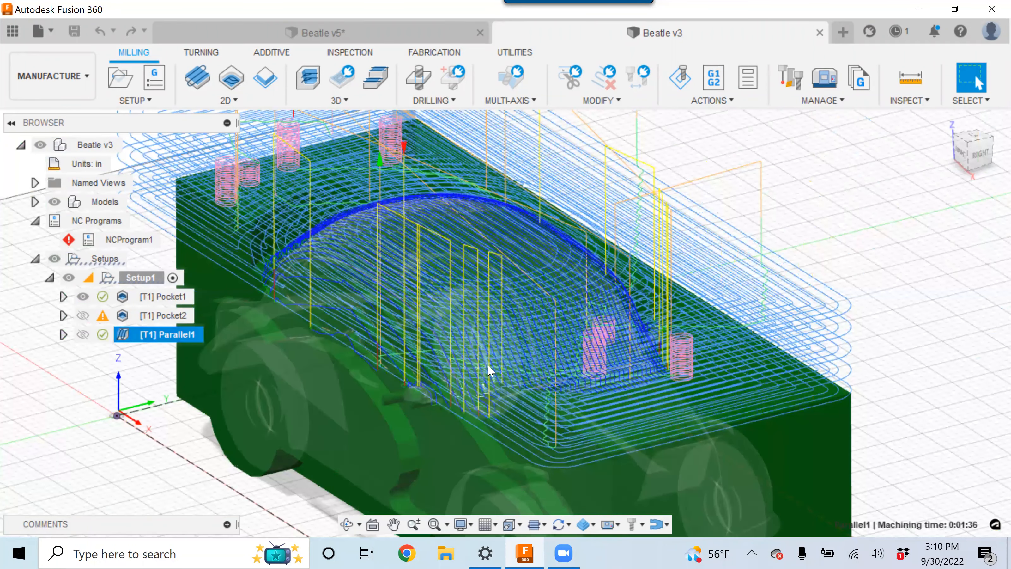
scroll(485, 362, up, 3)
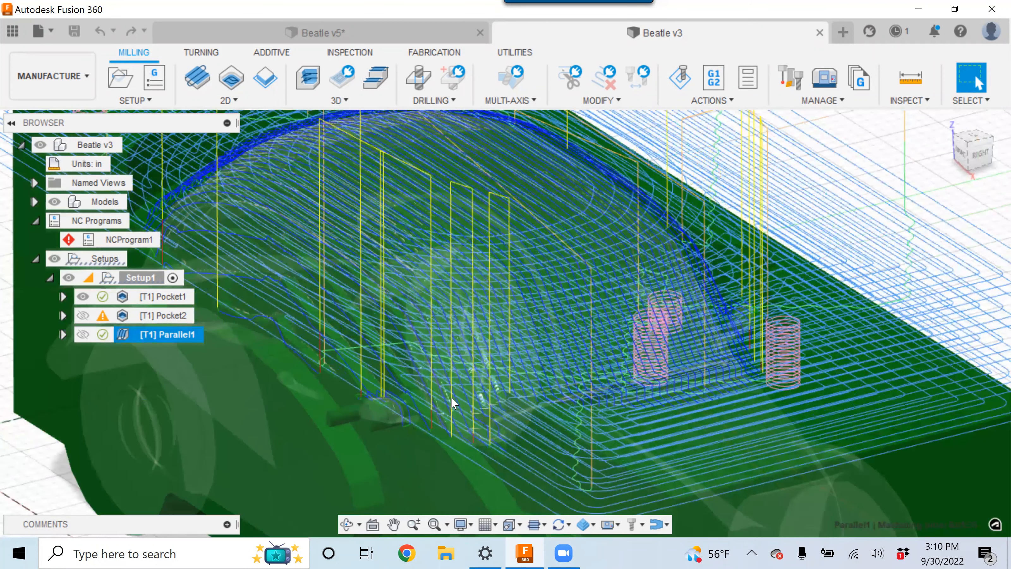
scroll(451, 399, up, 2)
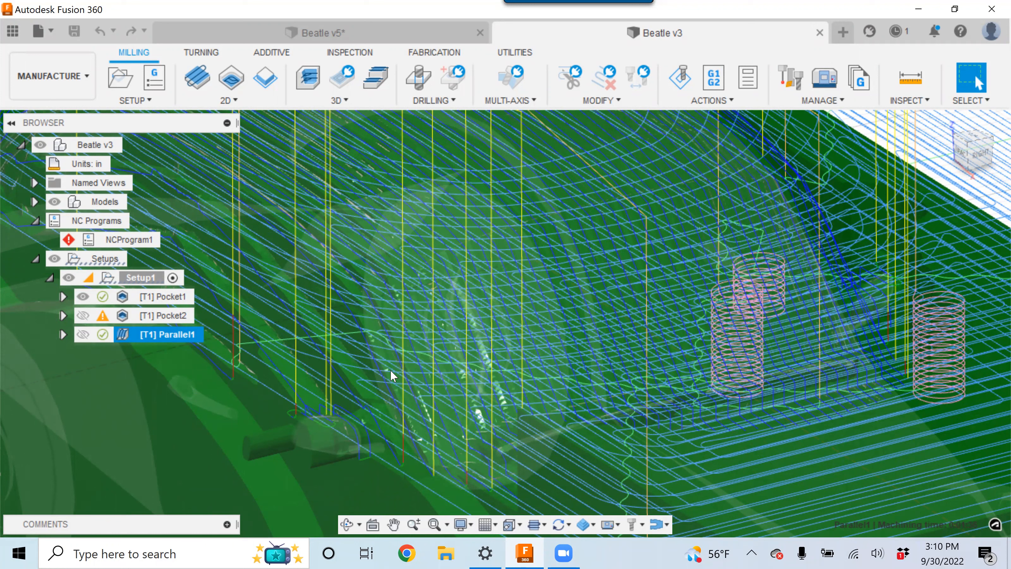
Step: Edit the Parallel1 operation's passes, setting the stepover to 0.01 in, and regenerate its toolpath
click(144, 337)
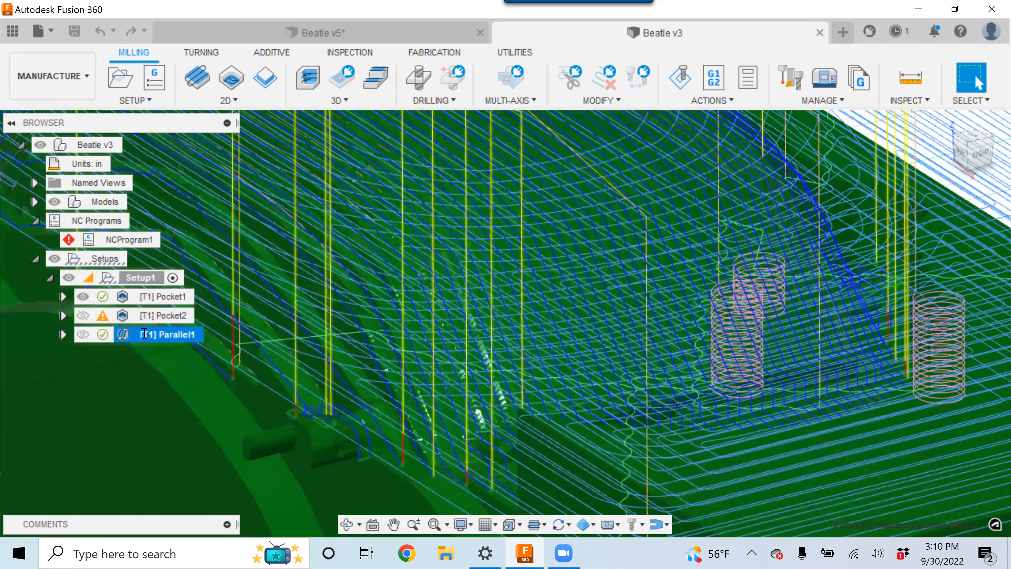
click(145, 333)
double_click(122, 335)
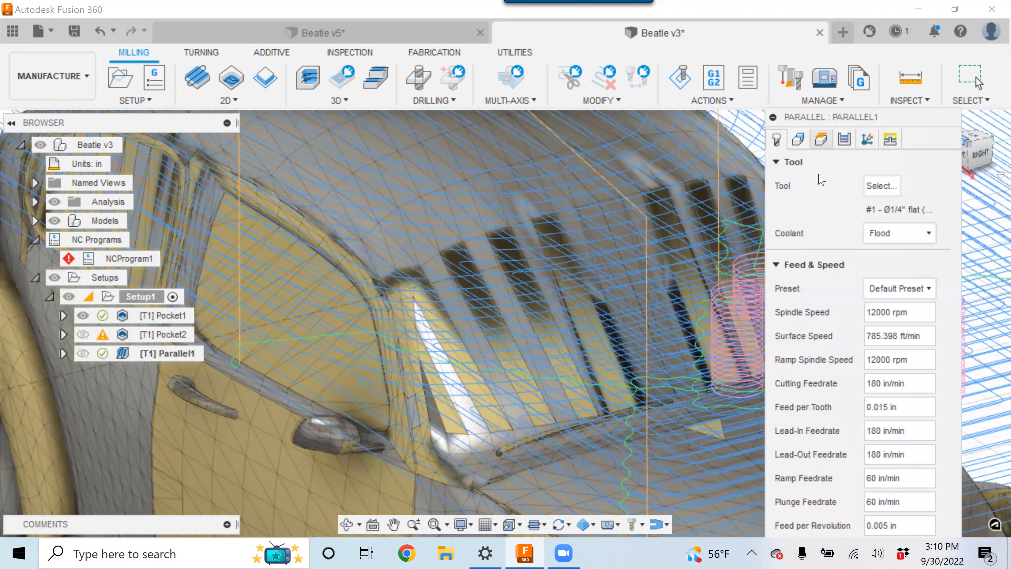
click(847, 144)
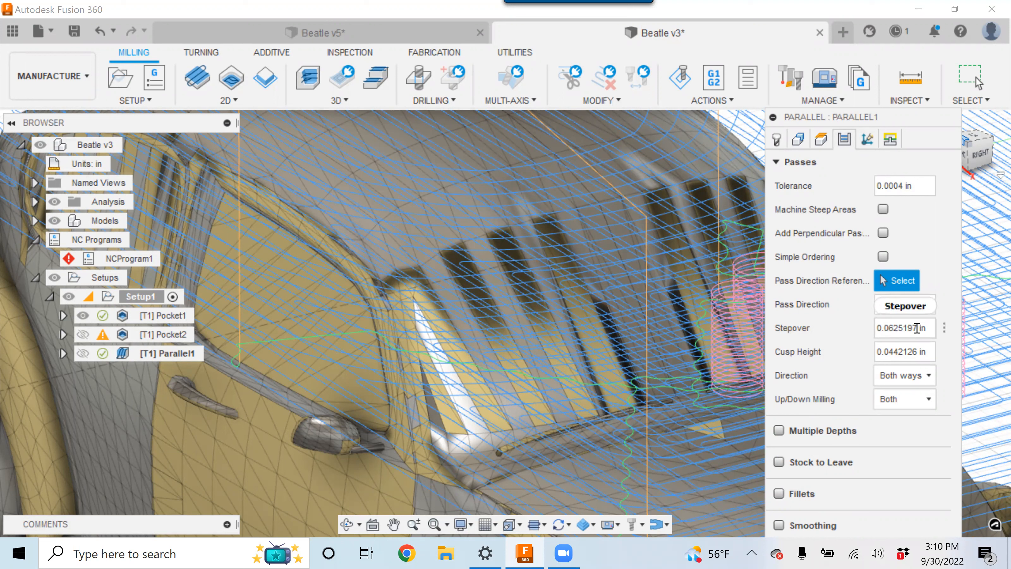
drag(916, 327, 887, 327)
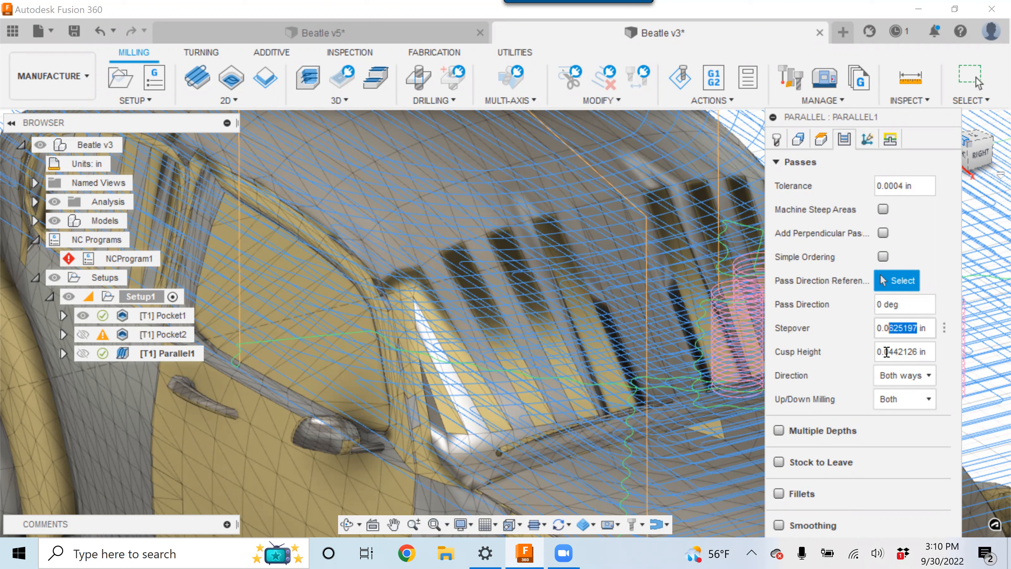
text(01)
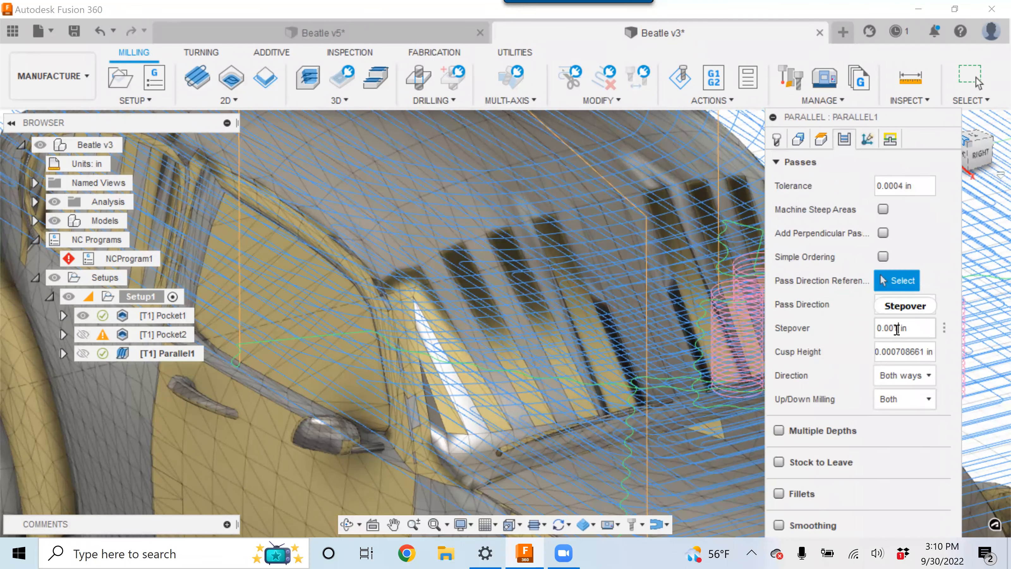
key(BackSpace)
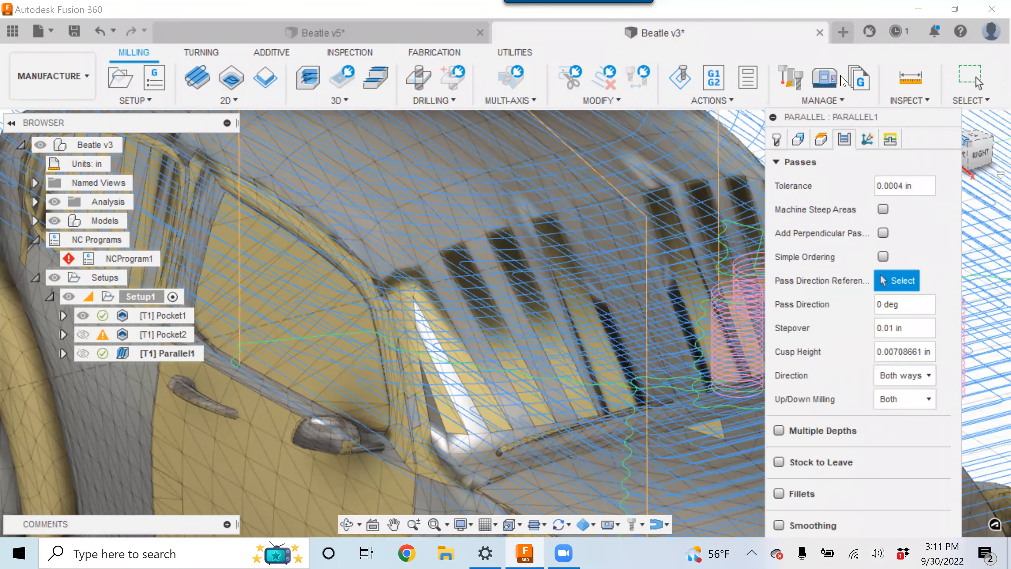
drag(896, 116, 810, 35)
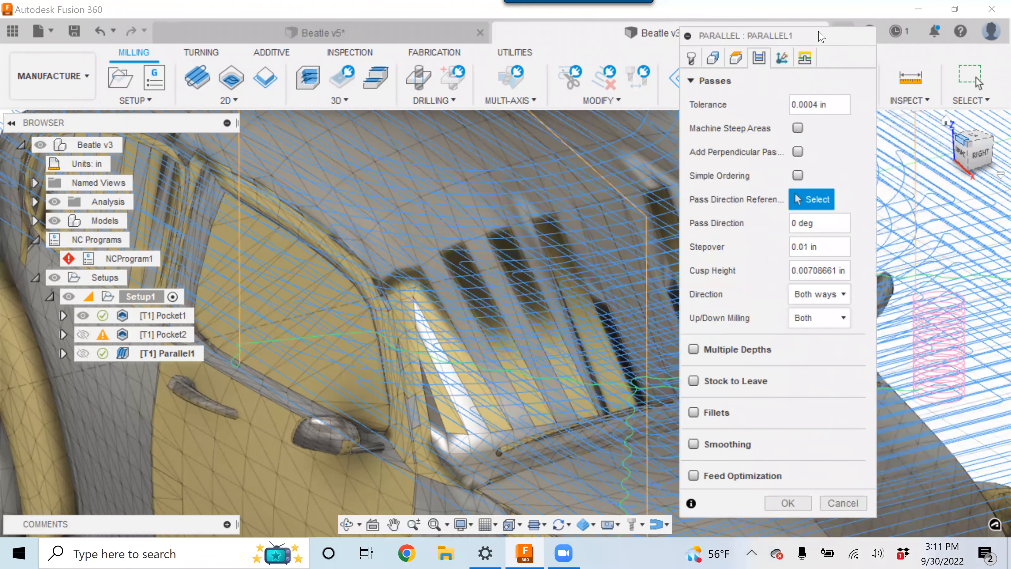
click(787, 502)
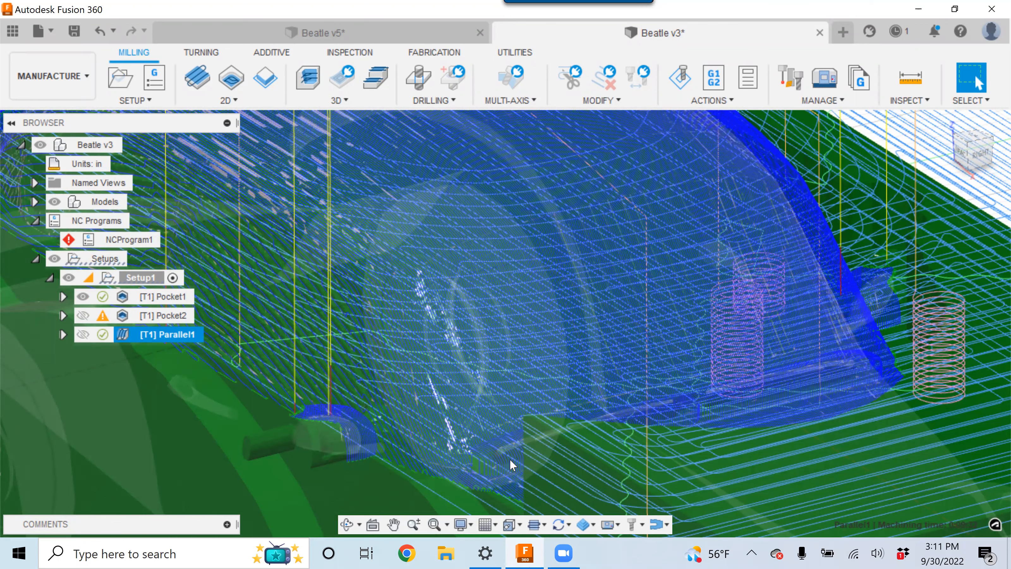
Step: Inspect the finer Parallel1 passes near the windshield and play a simulation of this operation alone
scroll(499, 442, up, 8)
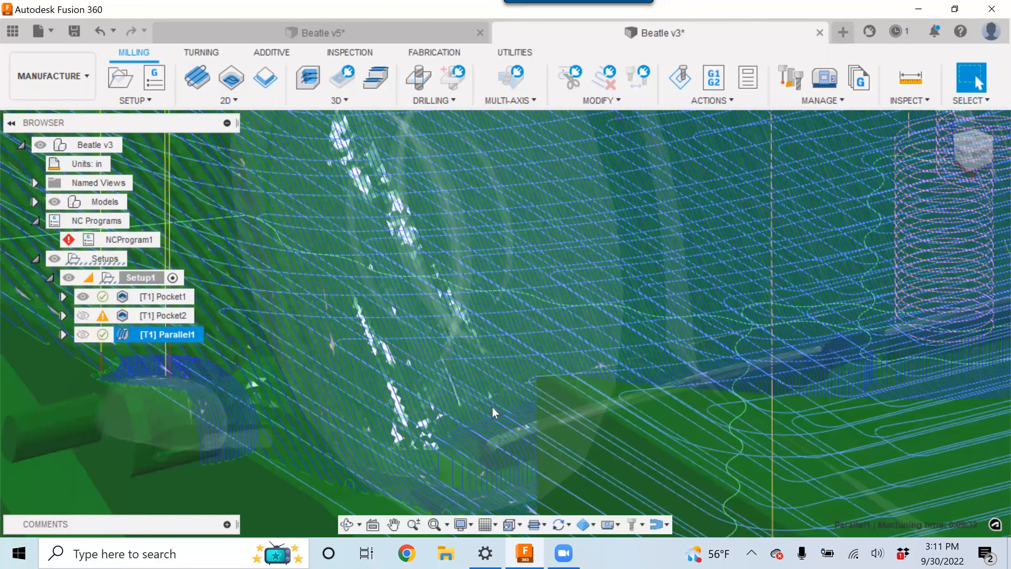
scroll(480, 378, down, 8)
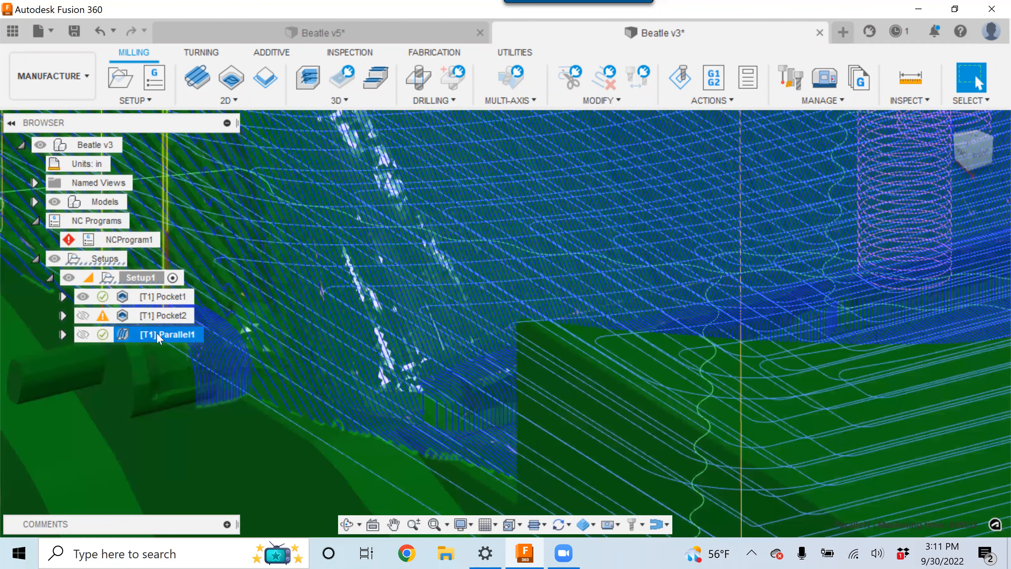
right_click(157, 333)
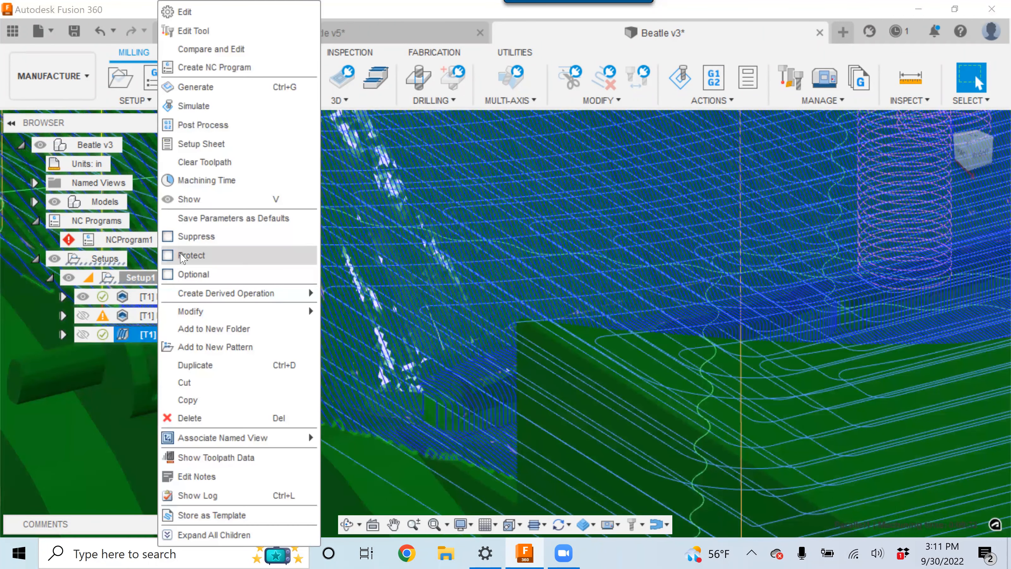
click(194, 107)
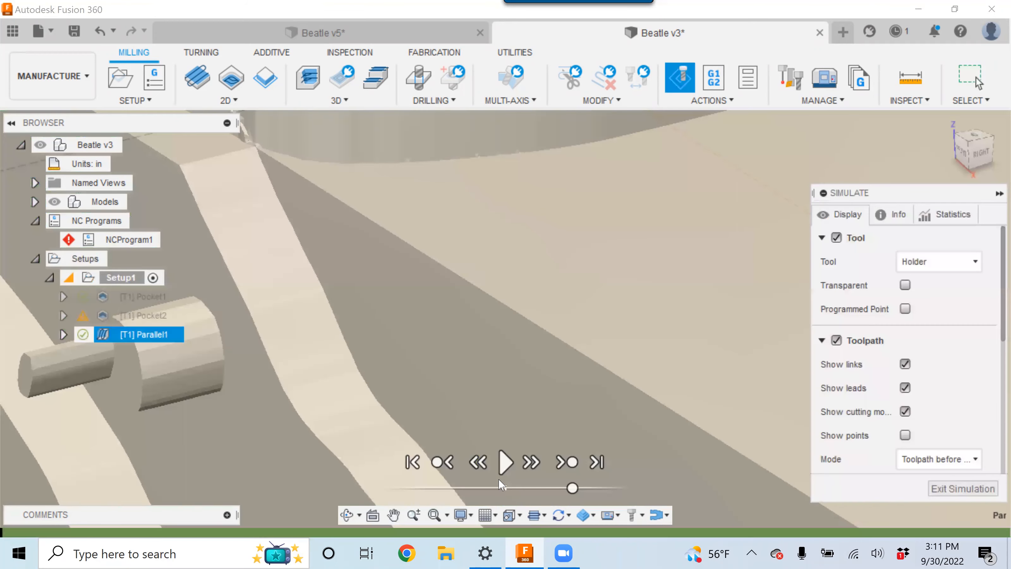
click(504, 462)
scroll(506, 264, down, 3)
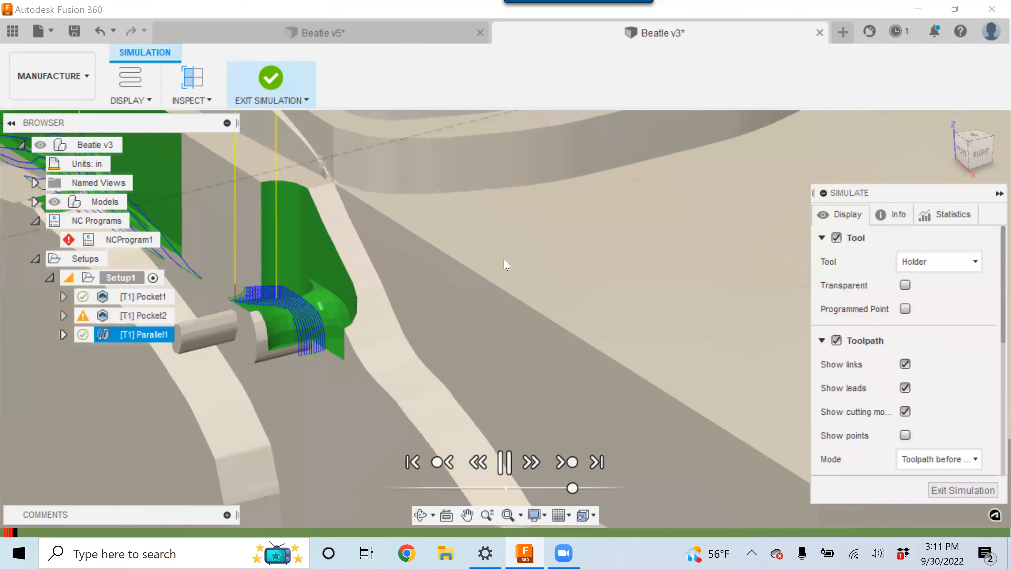
scroll(504, 292, up, 4)
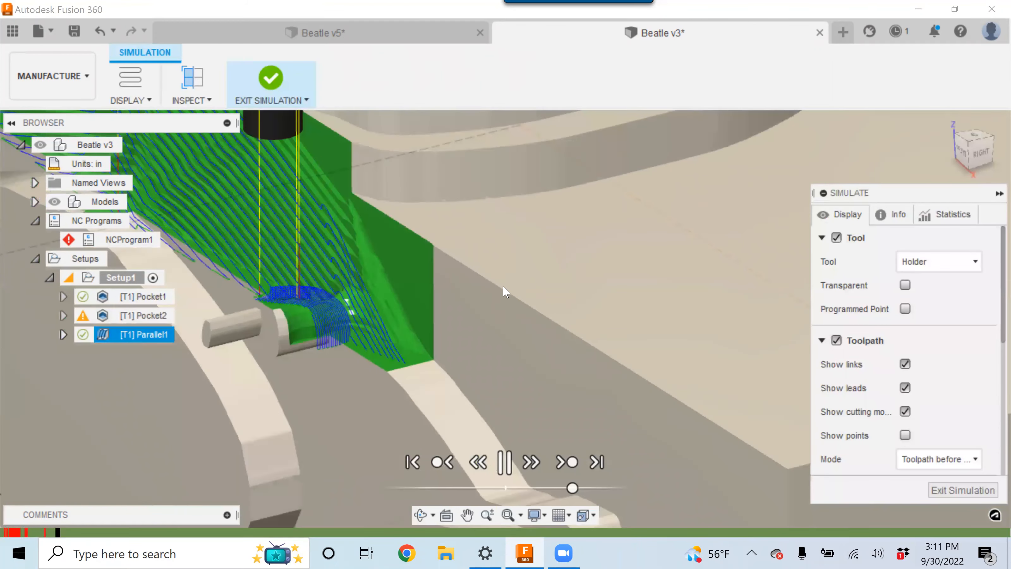
Step: Let the Parallel1 simulation play to its end while looking through the display settings' environment options
scroll(538, 276, down, 1)
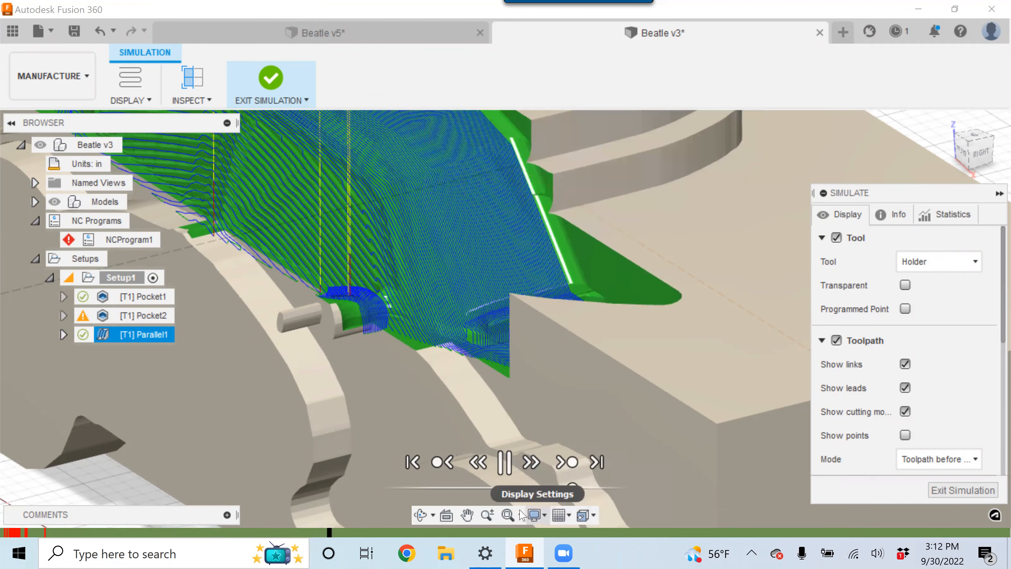
click(544, 515)
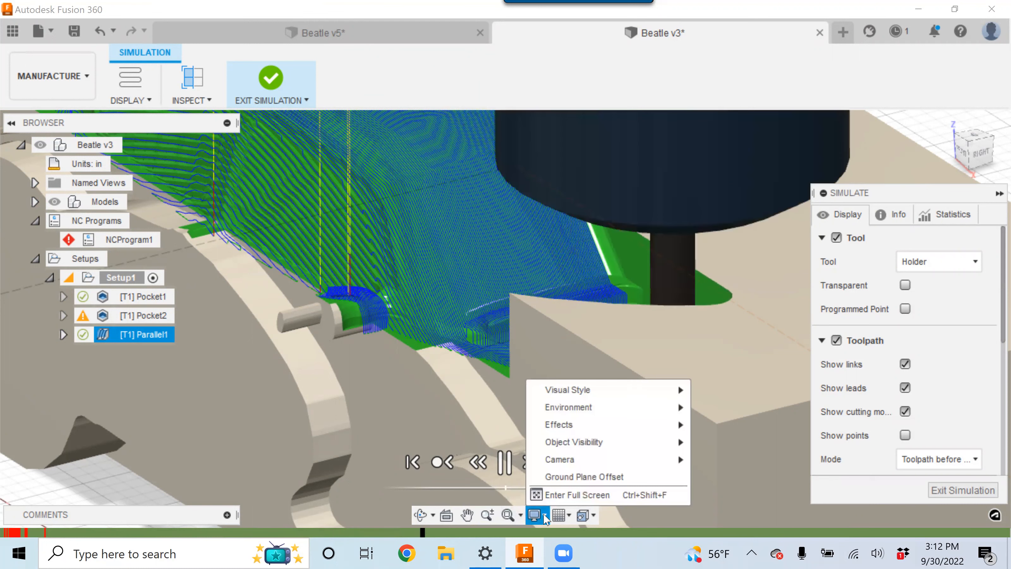
mouse_move(631, 396)
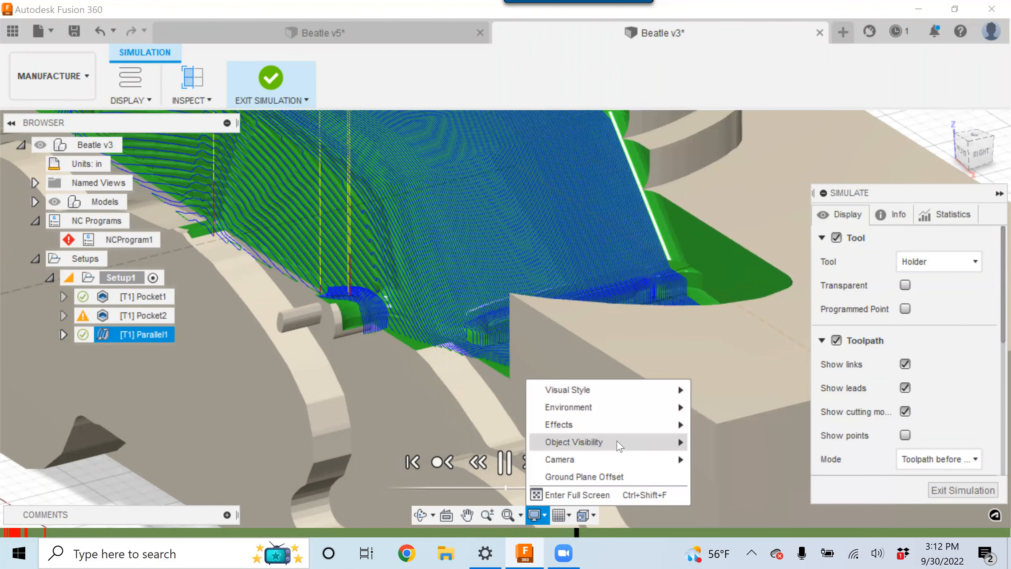
mouse_move(620, 445)
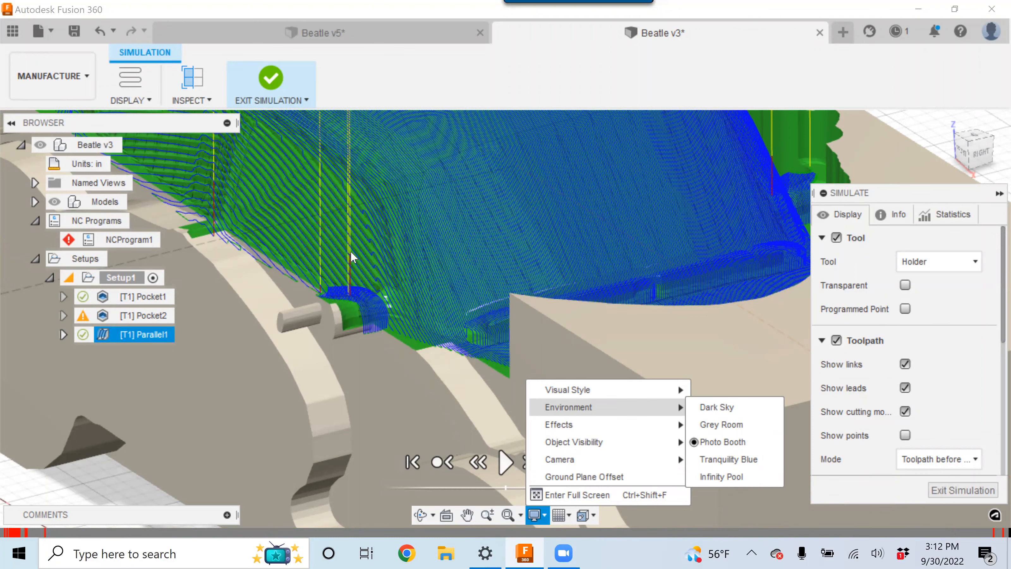
Step: Examine the spacing of the simulated Parallel1 passes on the car's steep side near the mirror compared with the windshield and hood
scroll(349, 251, up, 3)
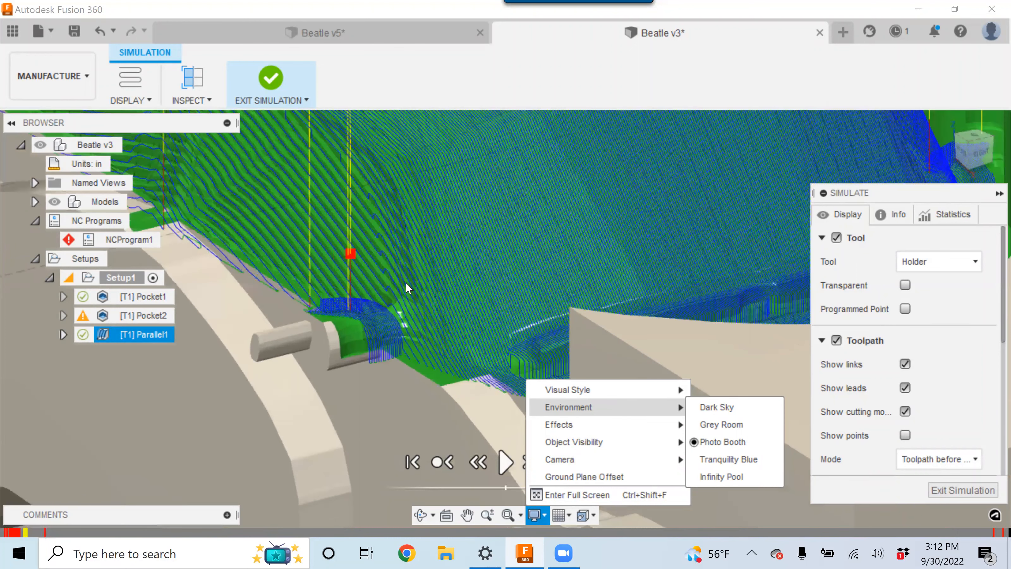
scroll(410, 290, up, 4)
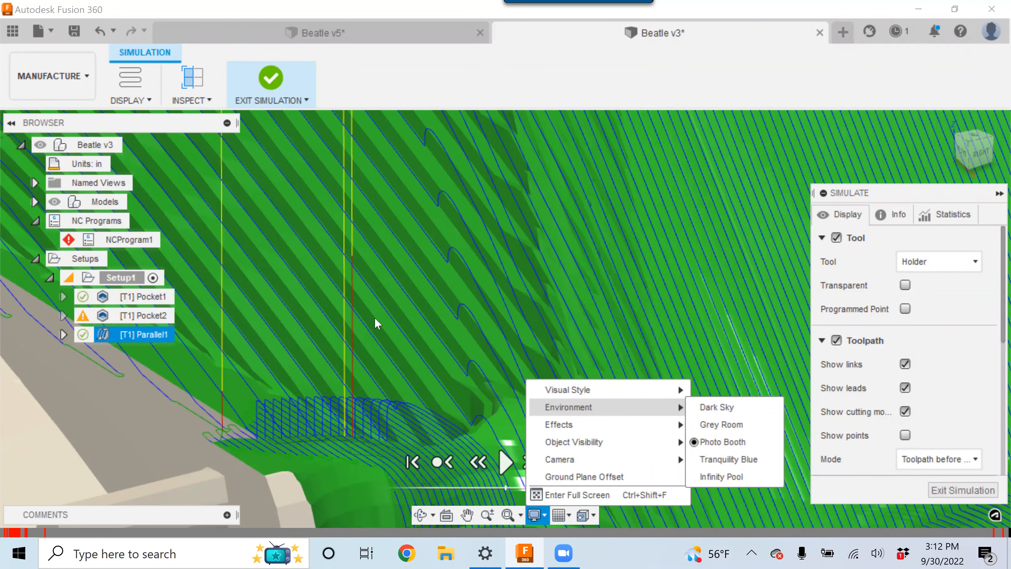
scroll(368, 323, down, 2)
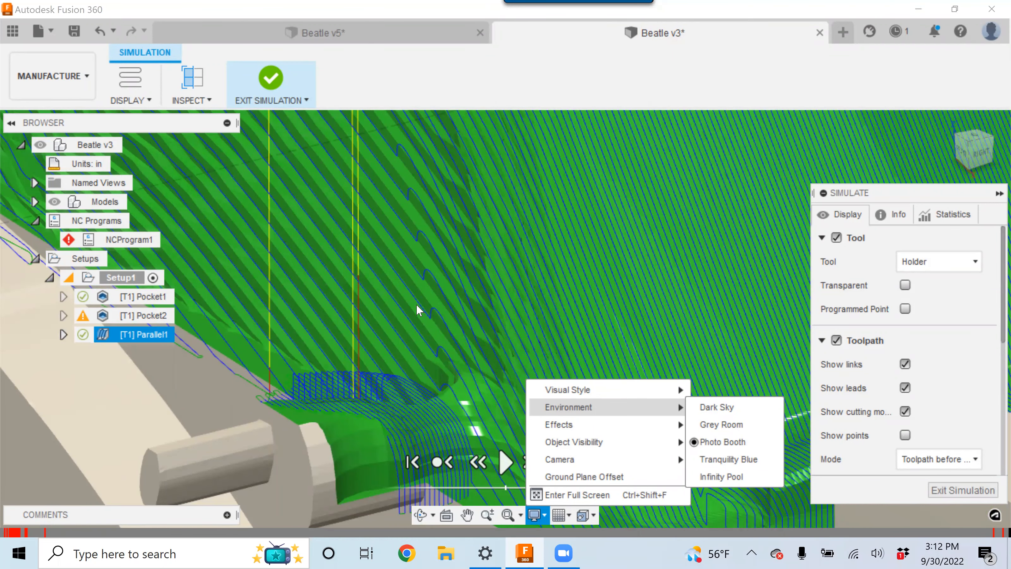
scroll(416, 300, up, 2)
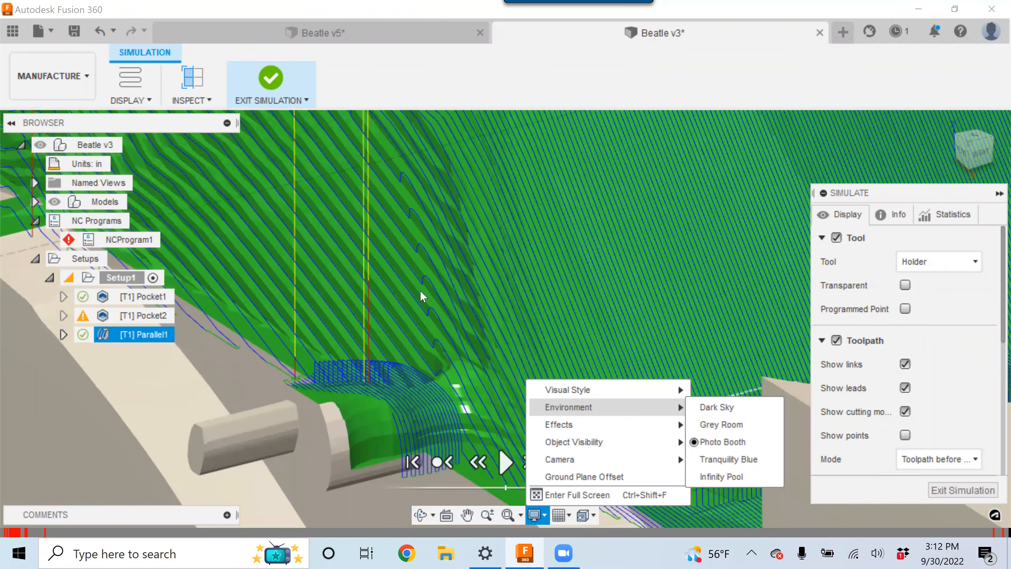
scroll(432, 267, down, 3)
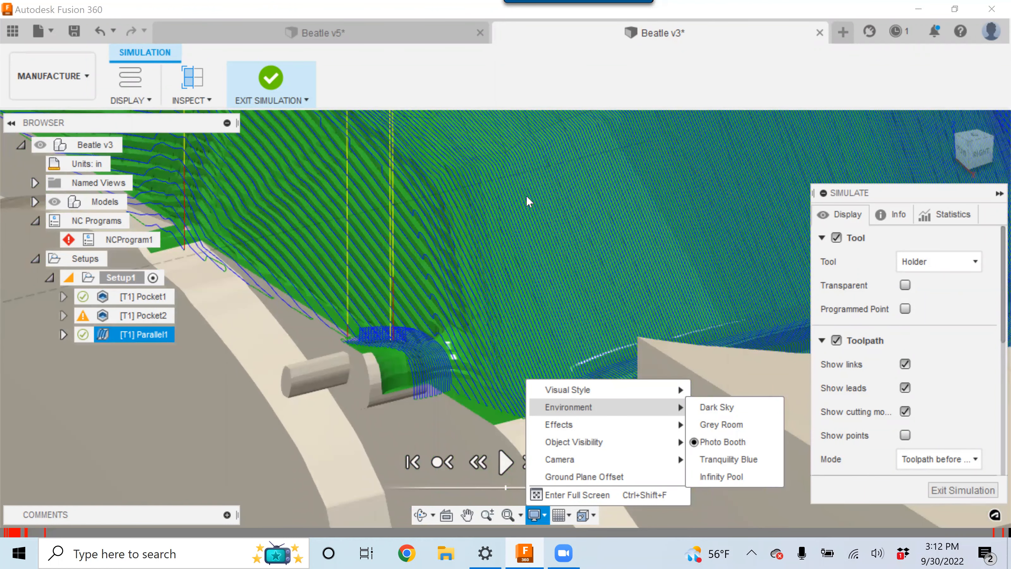
scroll(474, 259, up, 5)
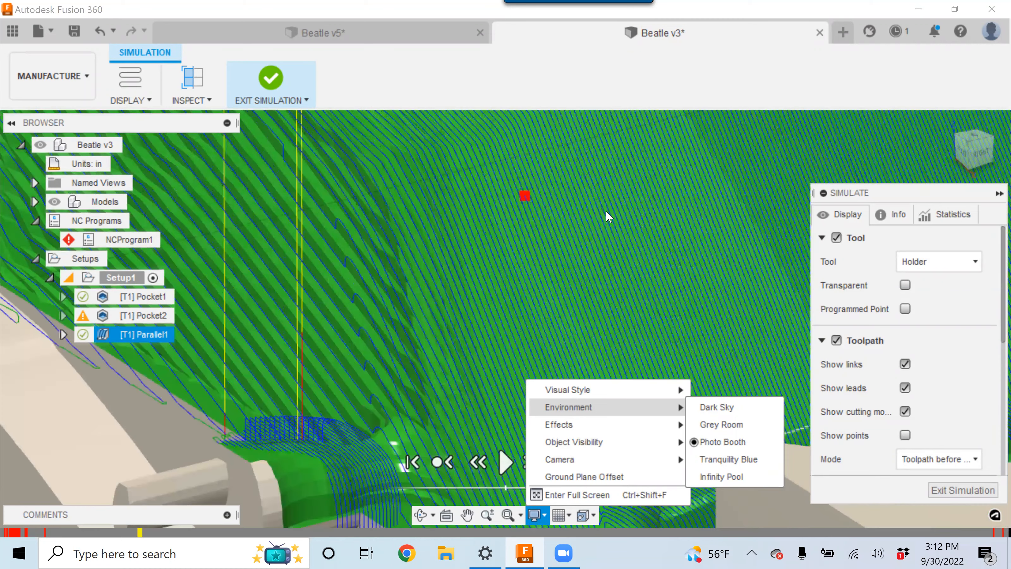
scroll(587, 218, down, 4)
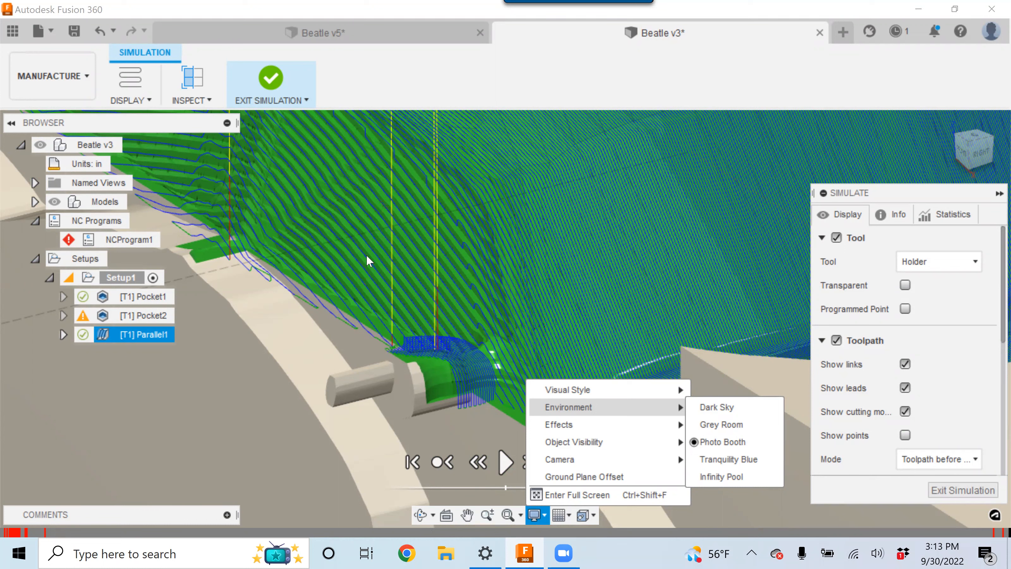
scroll(355, 256, down, 3)
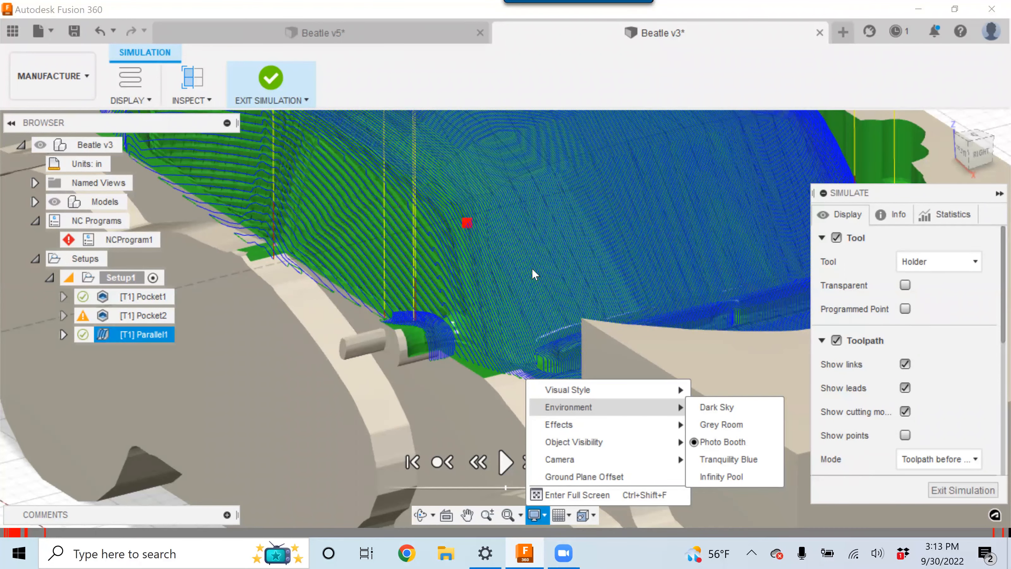
scroll(532, 268, down, 1)
scroll(531, 287, down, 2)
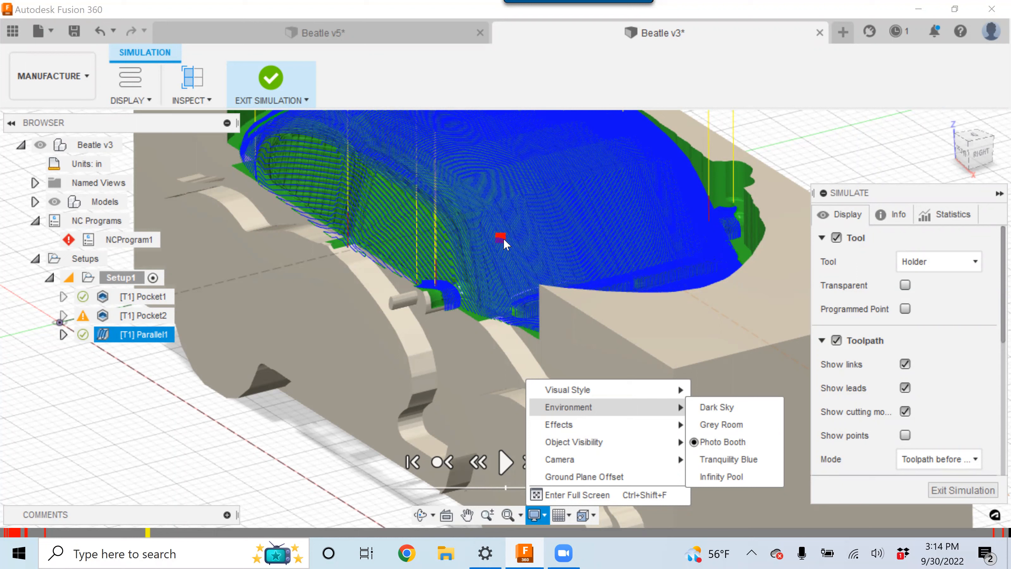
scroll(485, 271, down, 3)
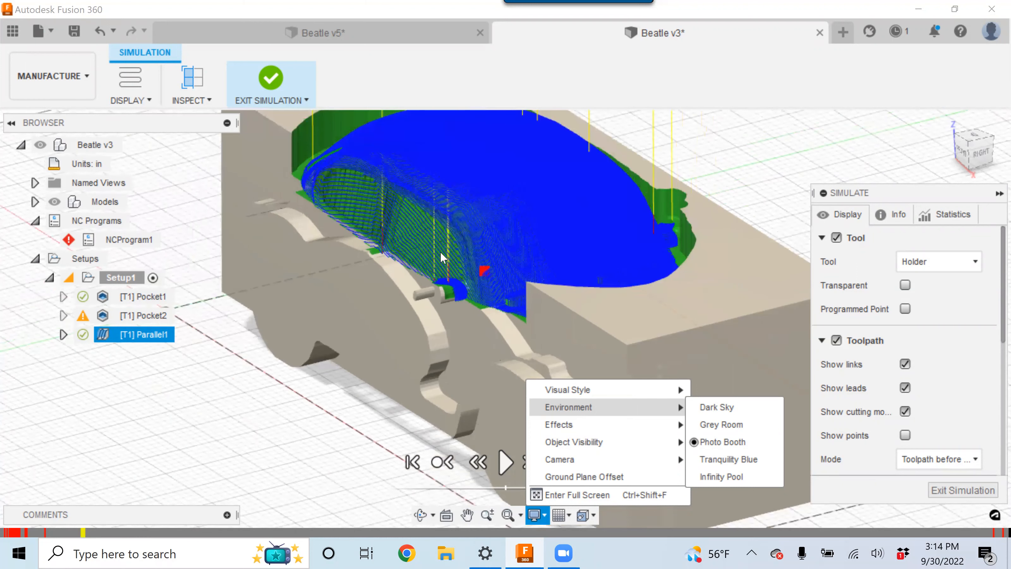
scroll(423, 265, down, 3)
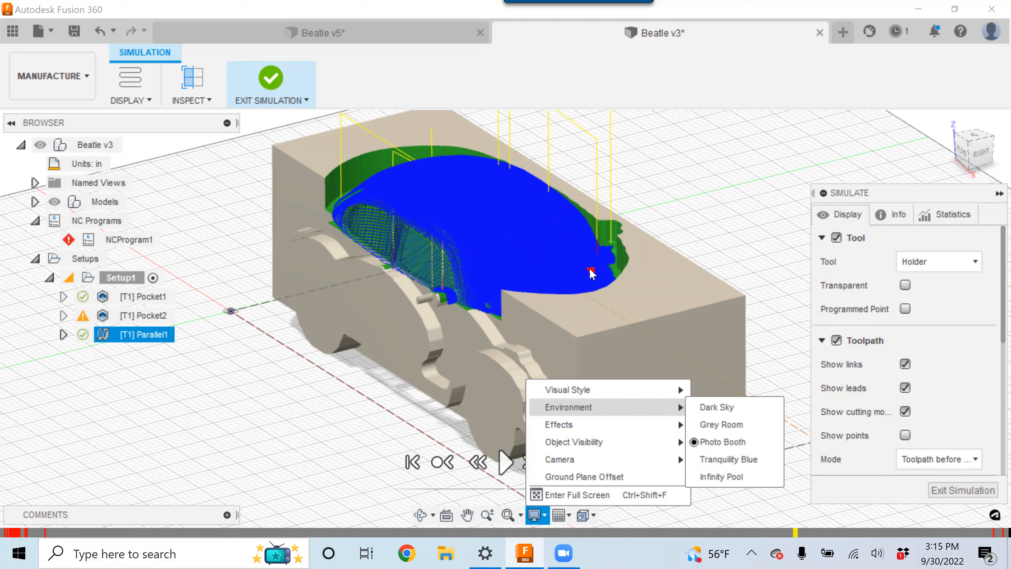
Step: Exit the simulation and switch from the Manufacture workspace to the Design workspace
click(262, 98)
click(51, 75)
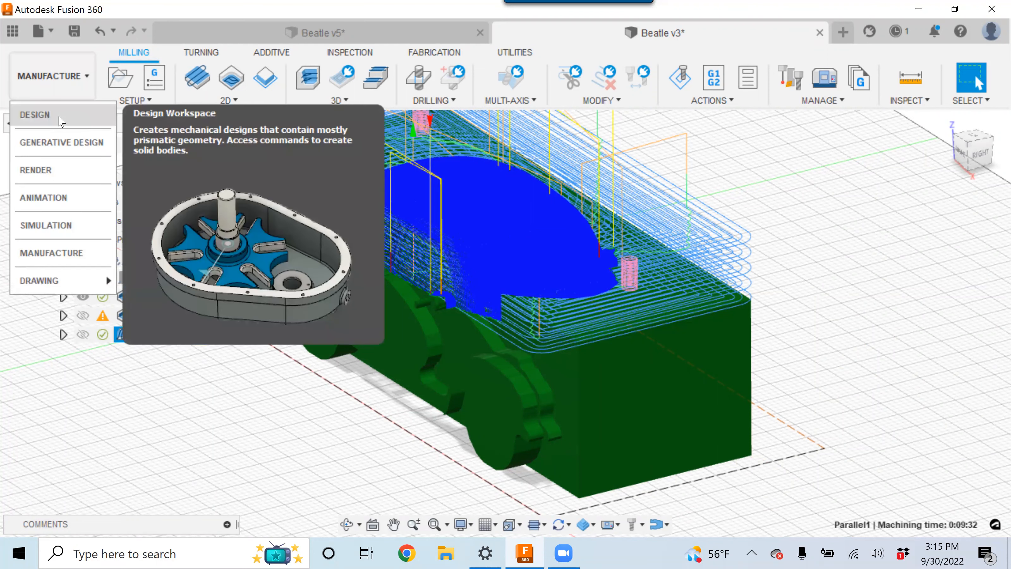
click(40, 114)
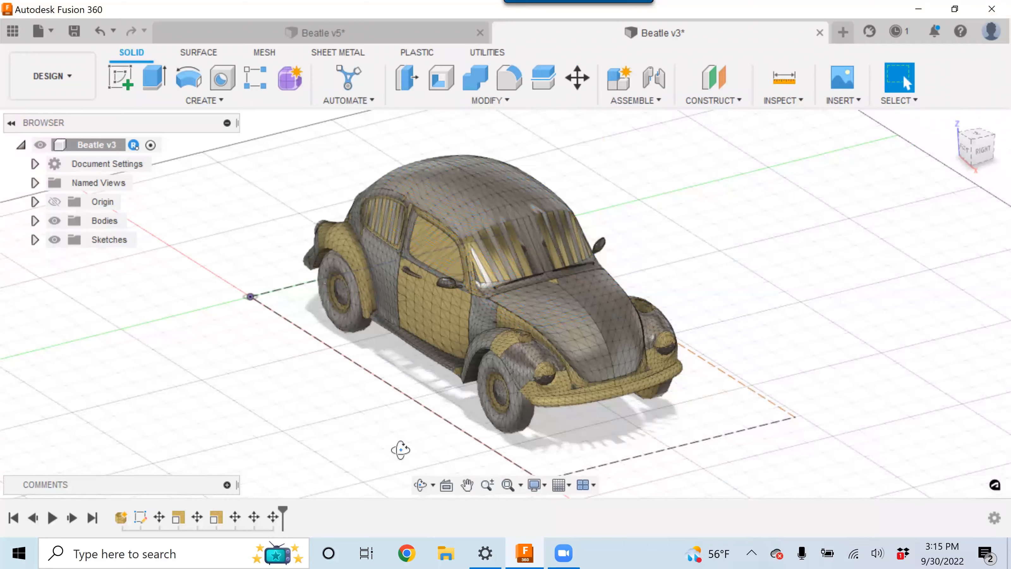
Step: Expand the named views and the origin, select the YZ plane and show the origin geometry around the car
drag(479, 421, 458, 432)
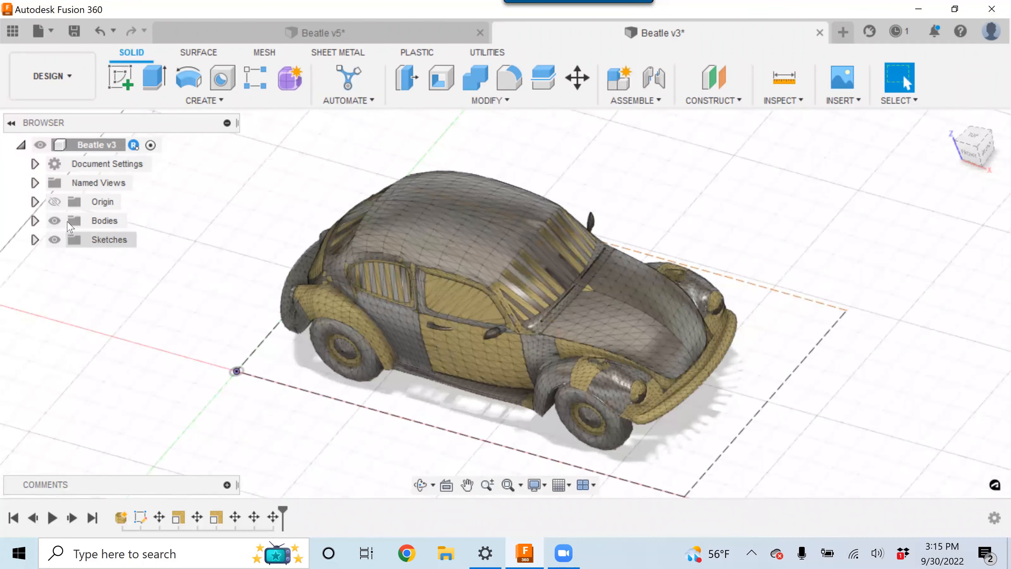
click(35, 183)
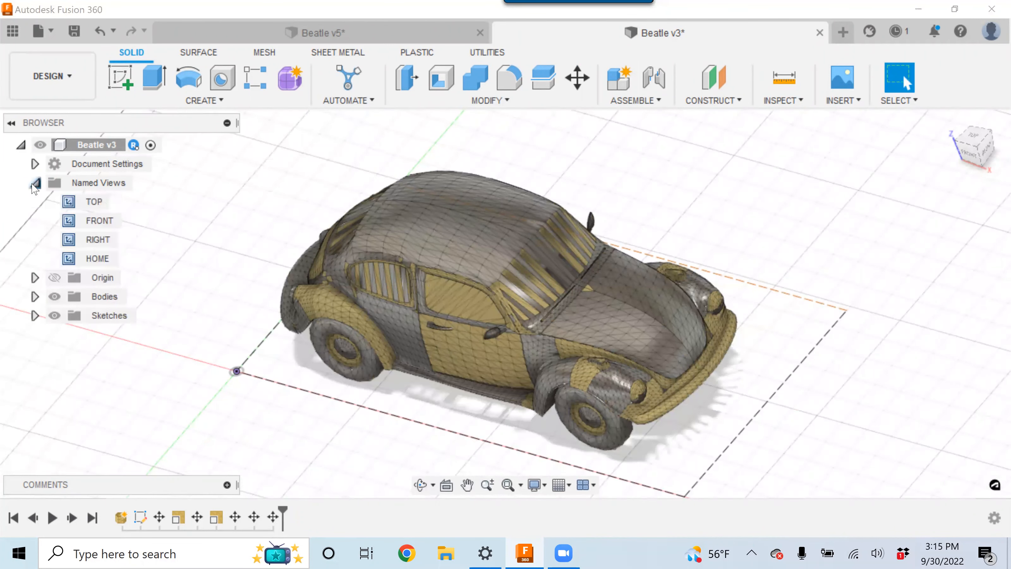
click(34, 277)
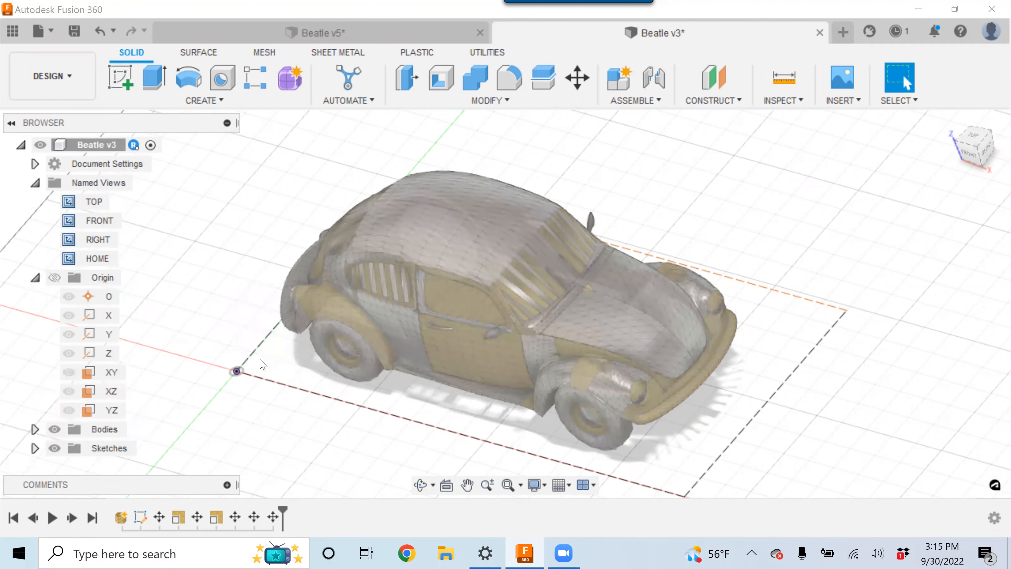
scroll(249, 361, down, 2)
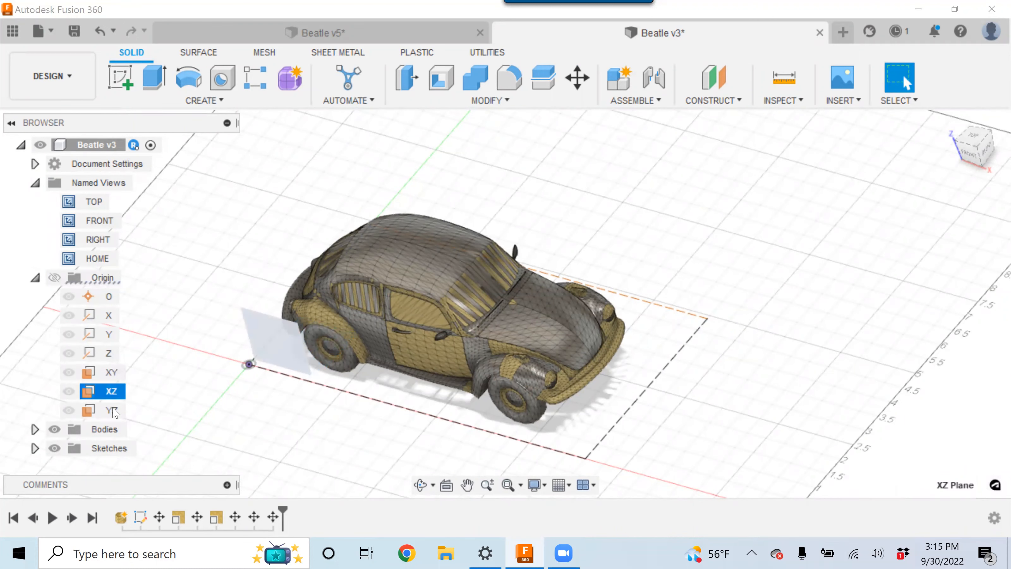
click(113, 410)
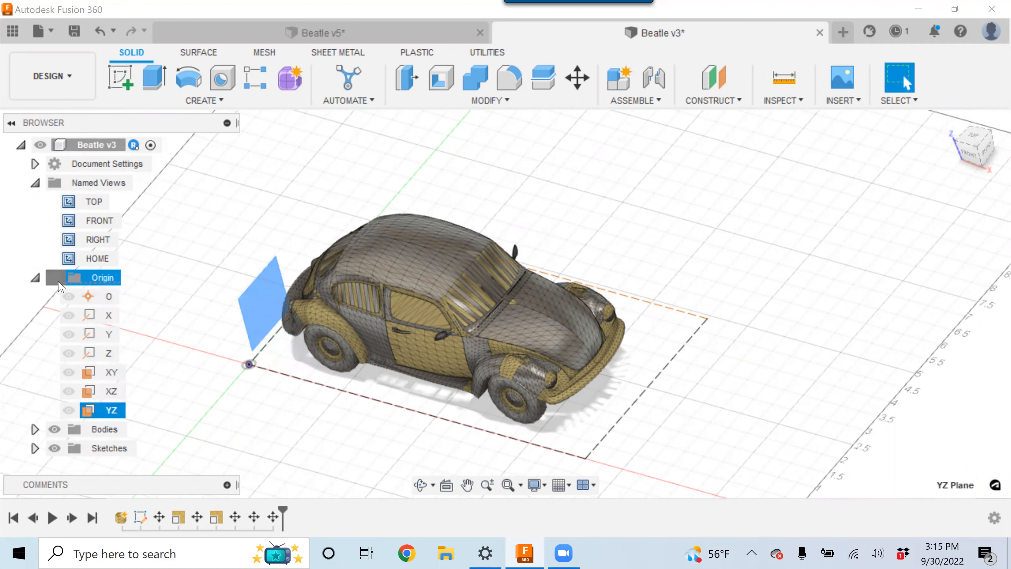
click(55, 278)
Step: Start a Plane at Angle through the sketch line behind the car's rear and tilt it to -50 degrees
shift+middle_drag(280, 383, 282, 318)
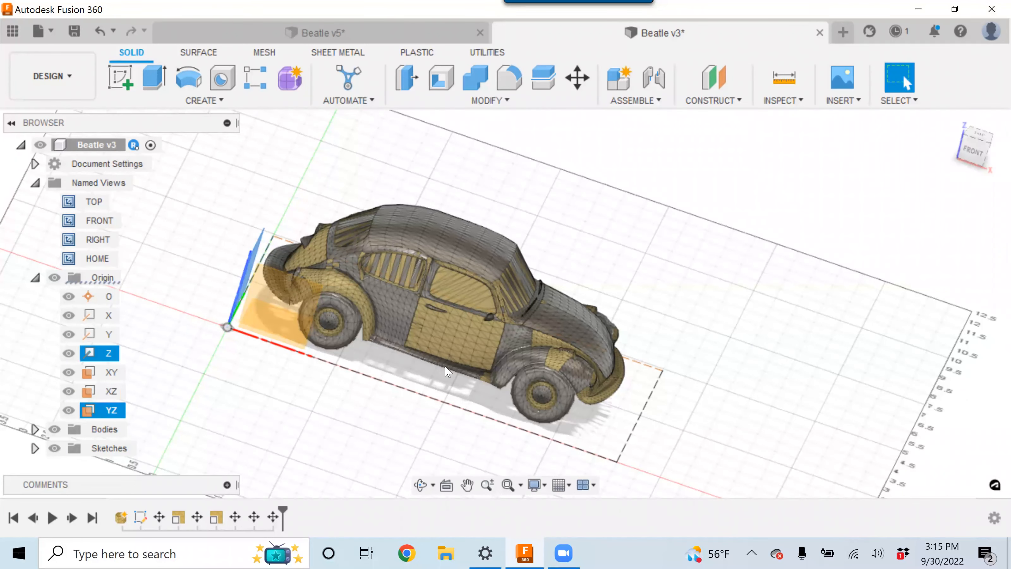
shift+middle_drag(690, 405, 705, 367)
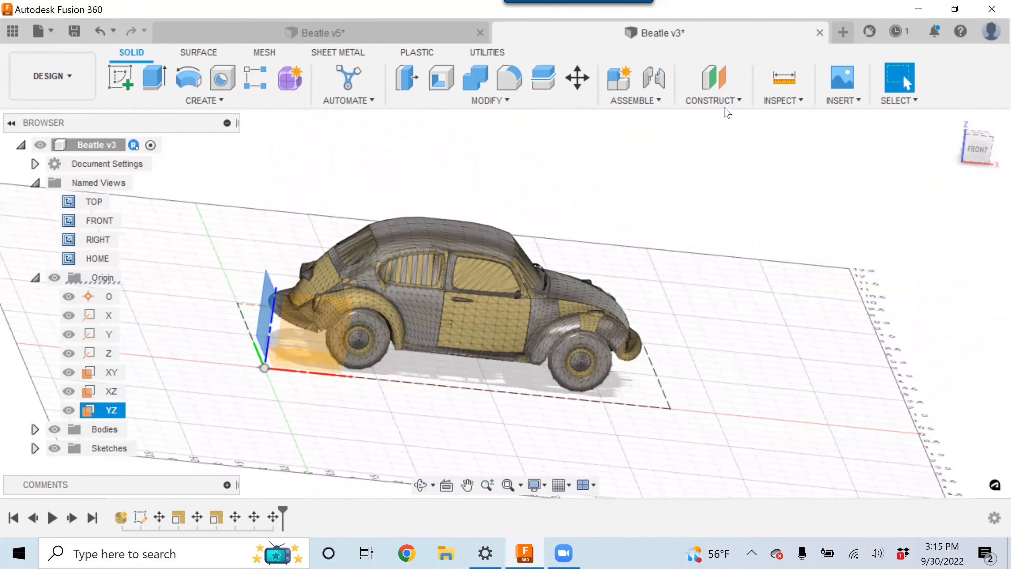
click(739, 101)
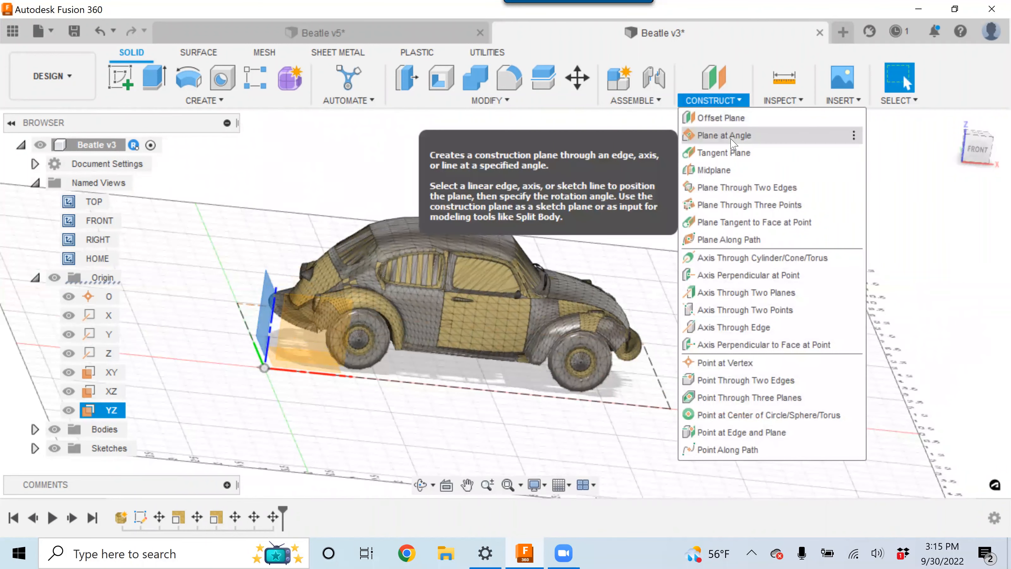
click(731, 139)
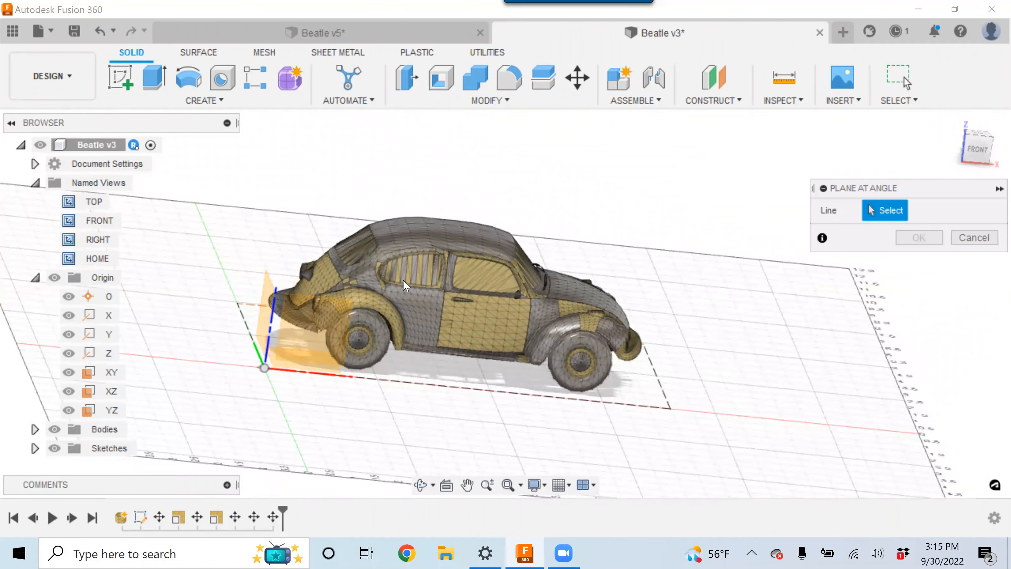
click(243, 322)
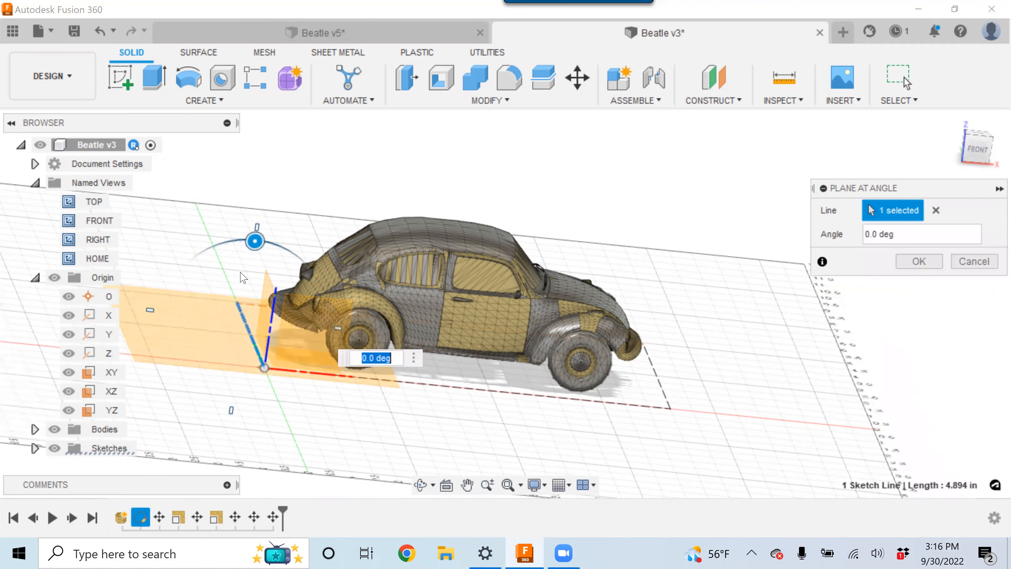
drag(256, 239, 305, 268)
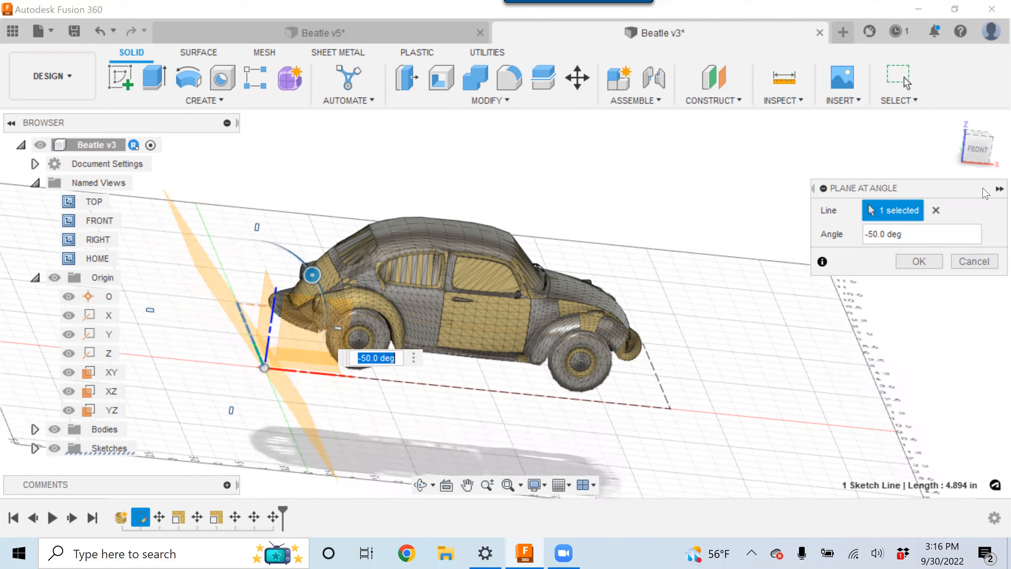
Step: Adjust the angled plane's tilt in the front view to -55 degrees, roughly parallel to the windshield, and create the plane
click(979, 155)
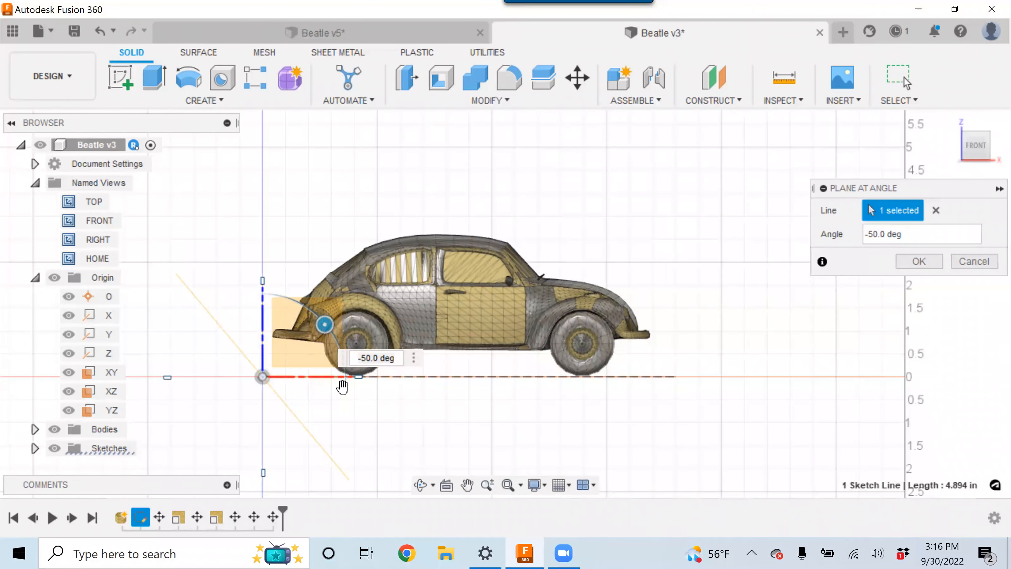
mouse_move(324, 323)
mouse_down()
mouse_move(332, 333)
mouse_move(325, 324)
mouse_up()
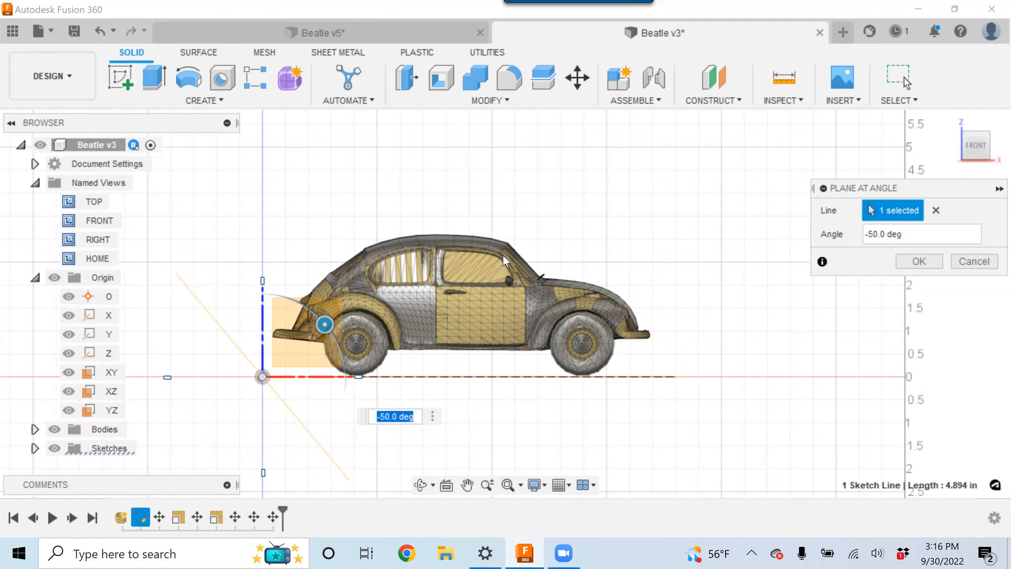
drag(325, 324, 214, 324)
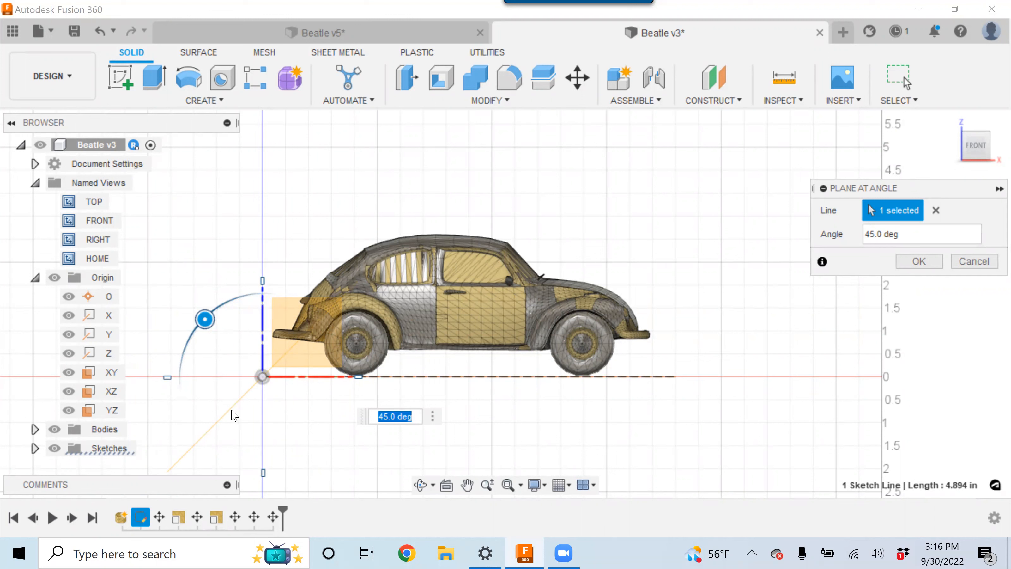
drag(208, 318, 293, 371)
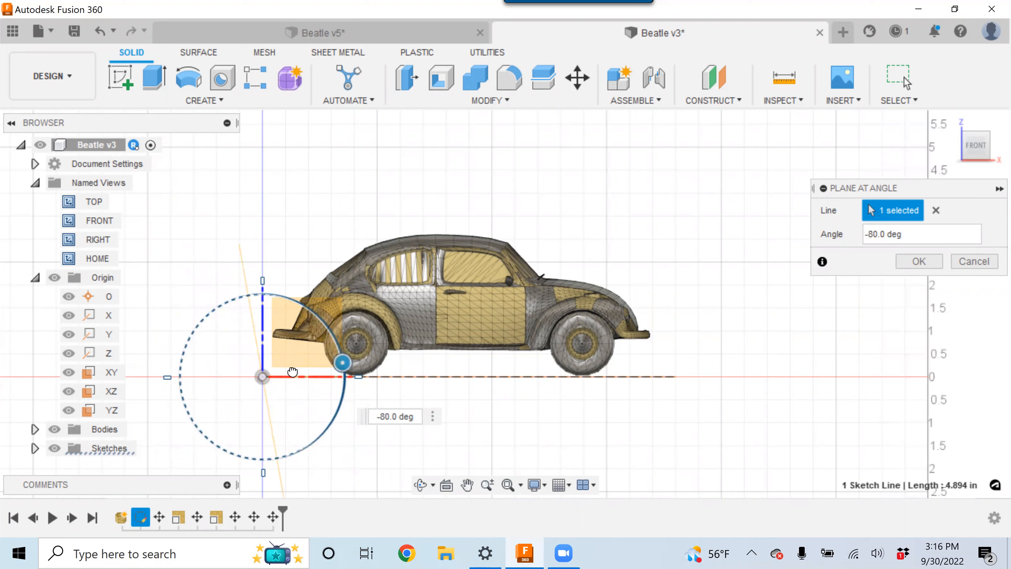
drag(294, 371, 295, 354)
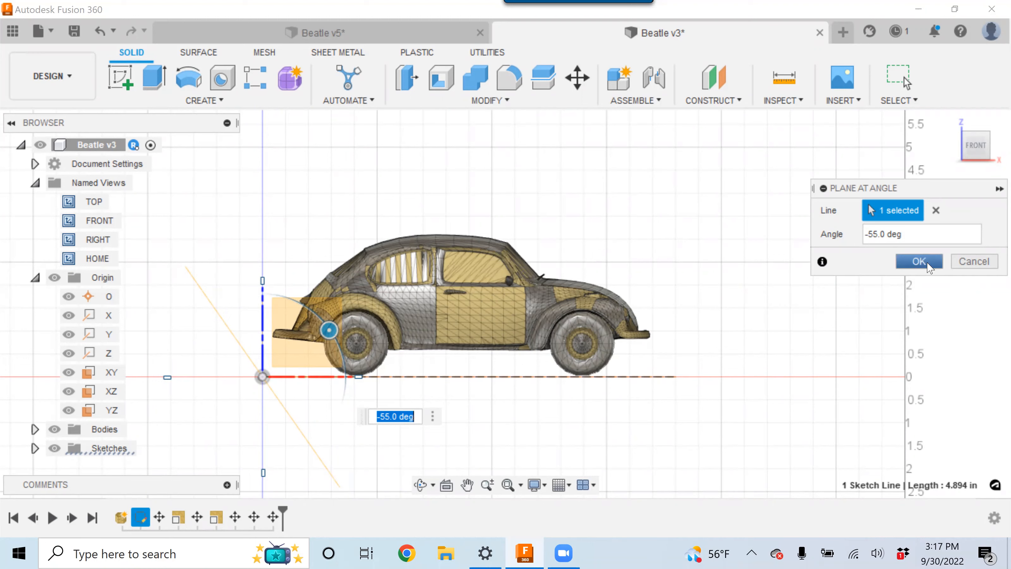
click(927, 264)
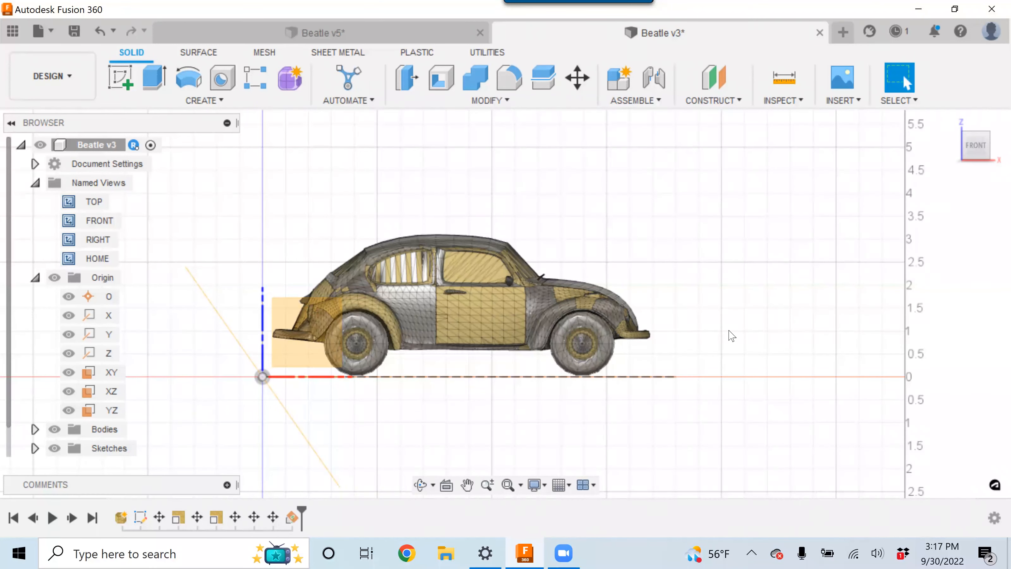
scroll(503, 370, down, 2)
shift+middle_drag(505, 365, 259, 298)
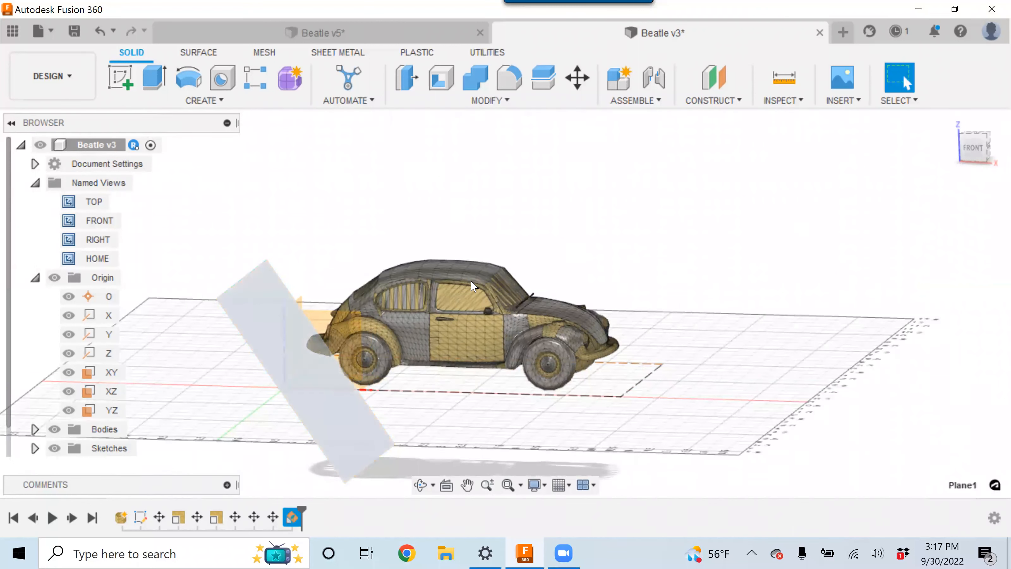
Step: Select the angled construction plane behind the car and create a sketch on it
click(258, 299)
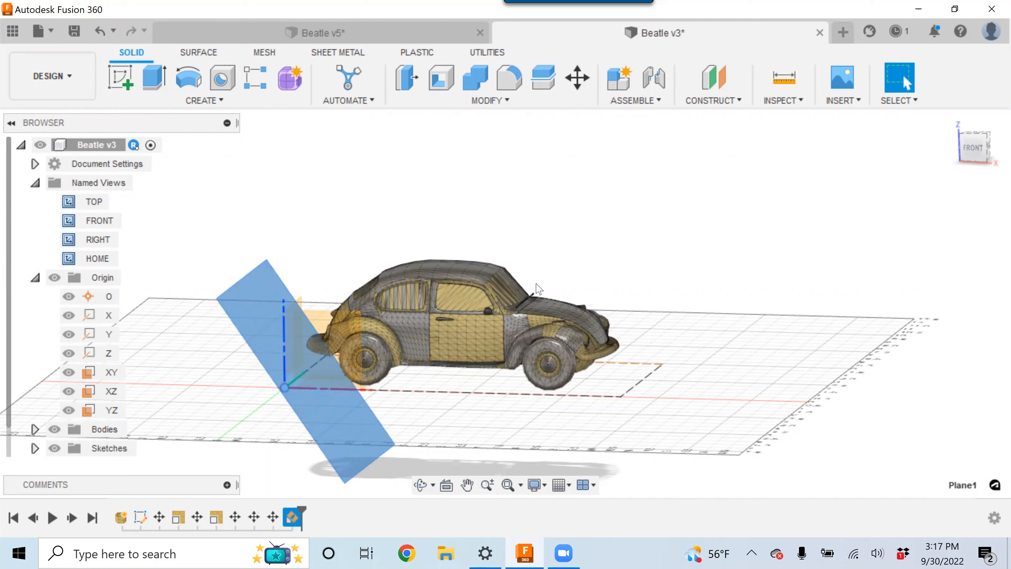
click(229, 212)
click(267, 282)
click(269, 215)
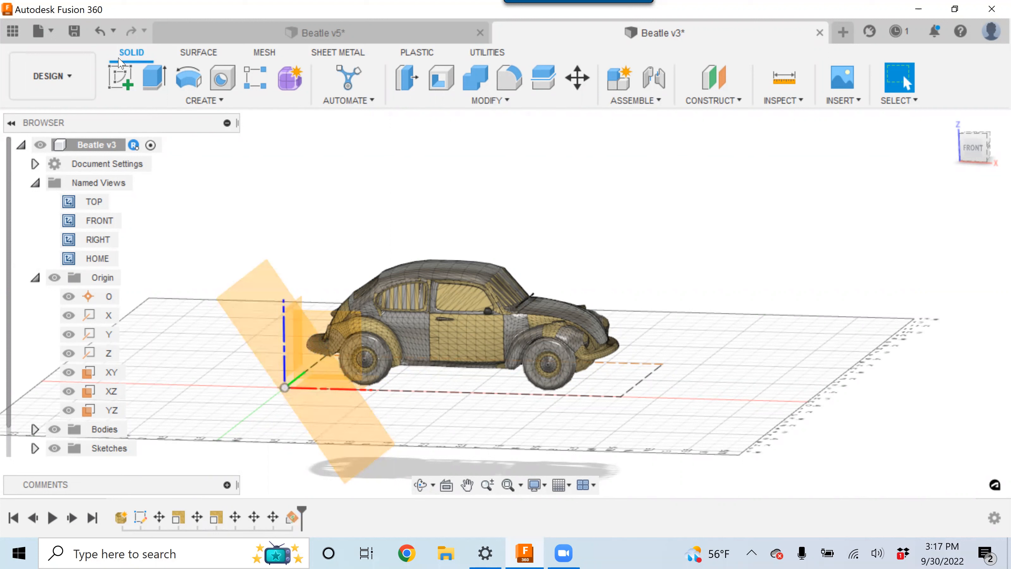
click(272, 293)
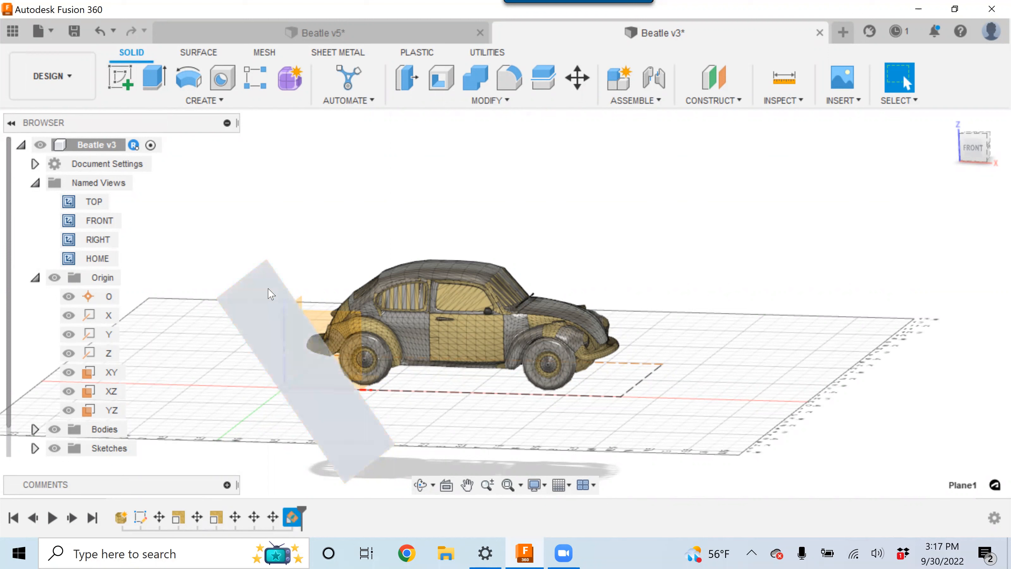
click(131, 89)
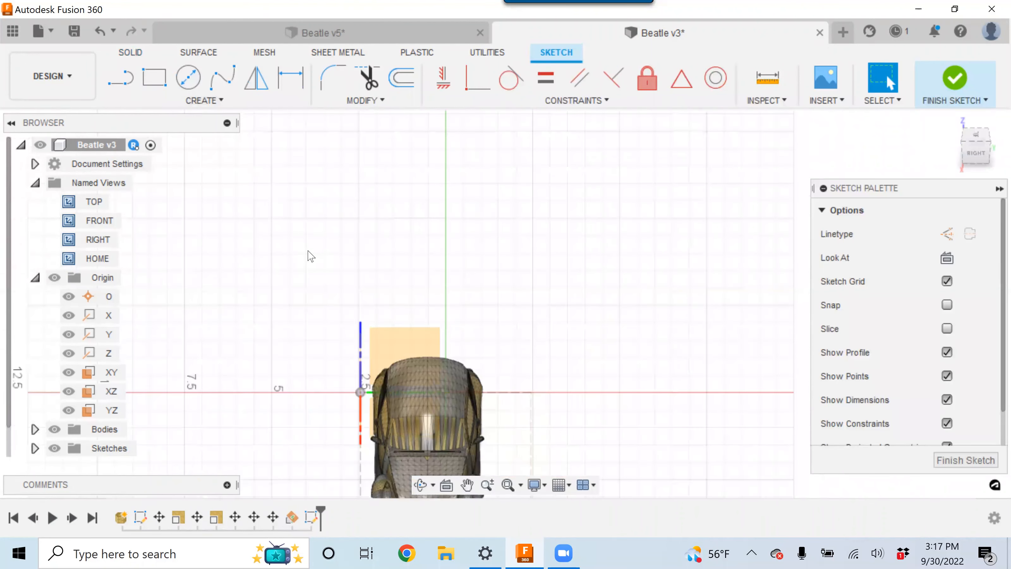
Step: Sketch a two-point rectangle in construction linetype around the car's windshield and finish the sketch
scroll(318, 267, down, 2)
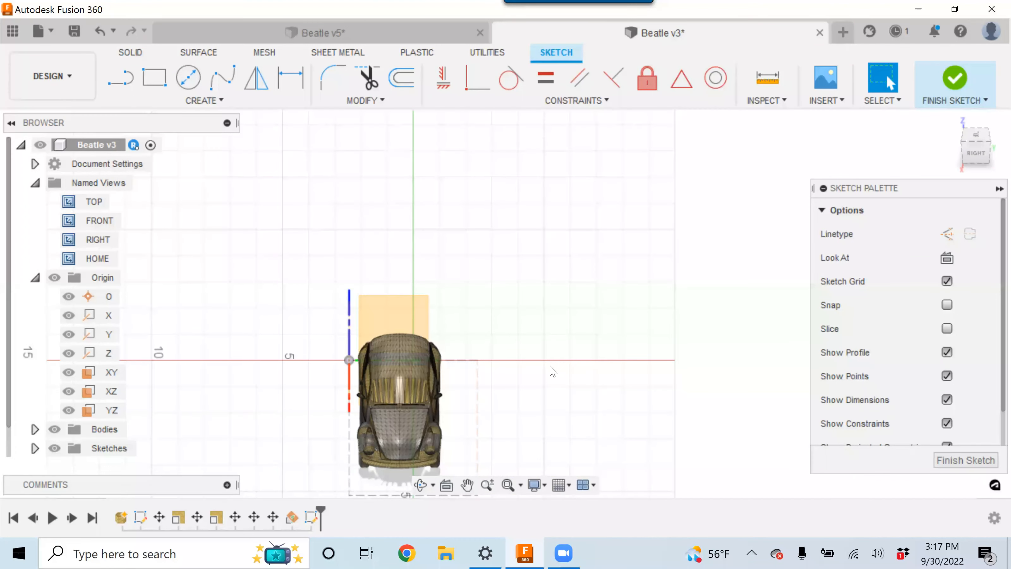
scroll(410, 414, up, 5)
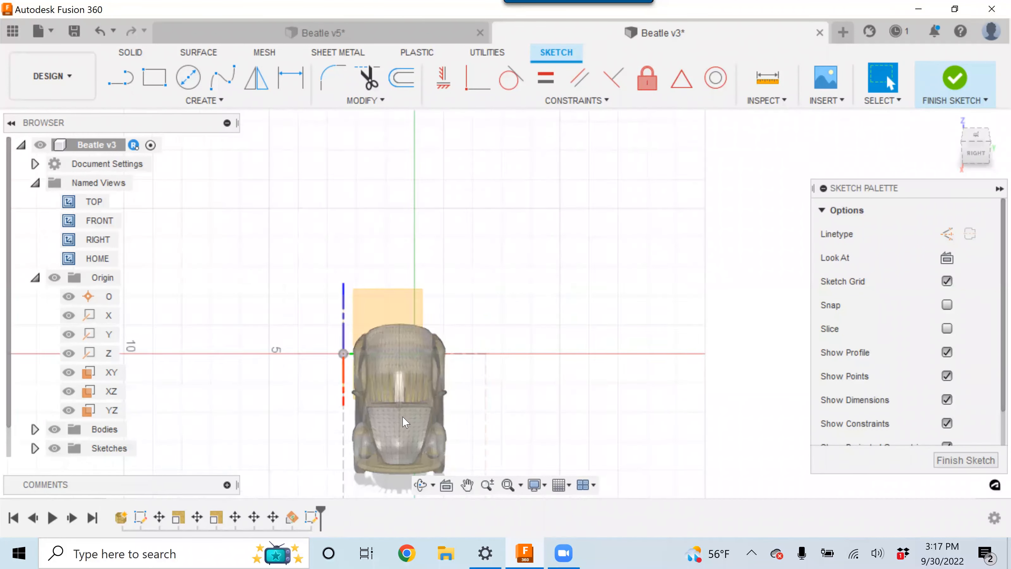
scroll(572, 369, down, 2)
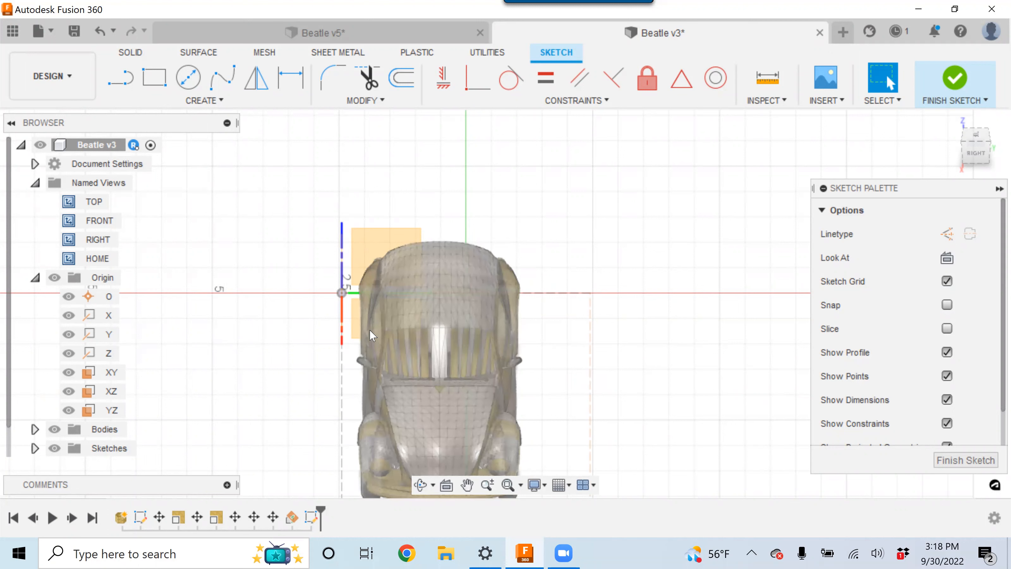
click(156, 81)
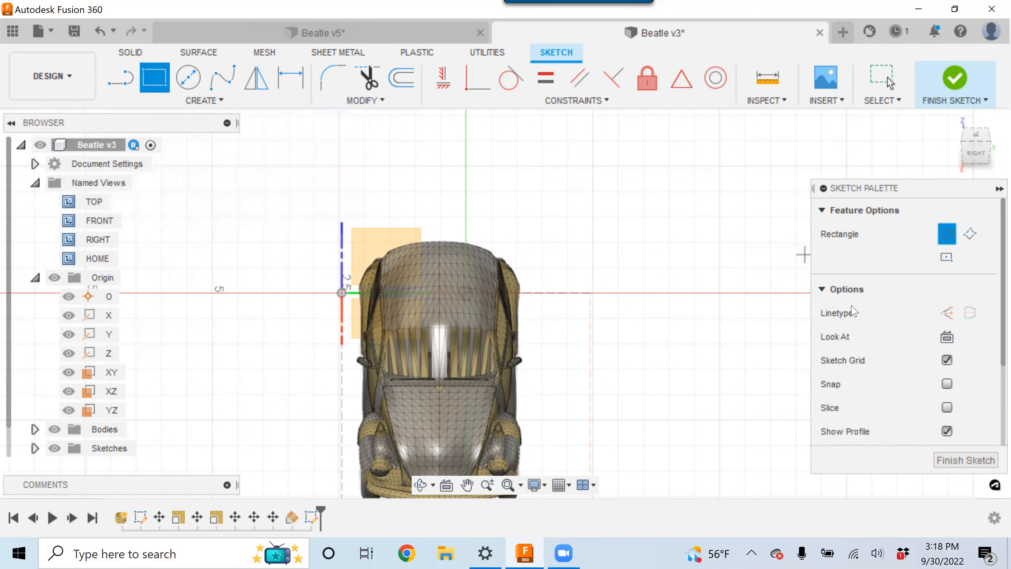
click(950, 316)
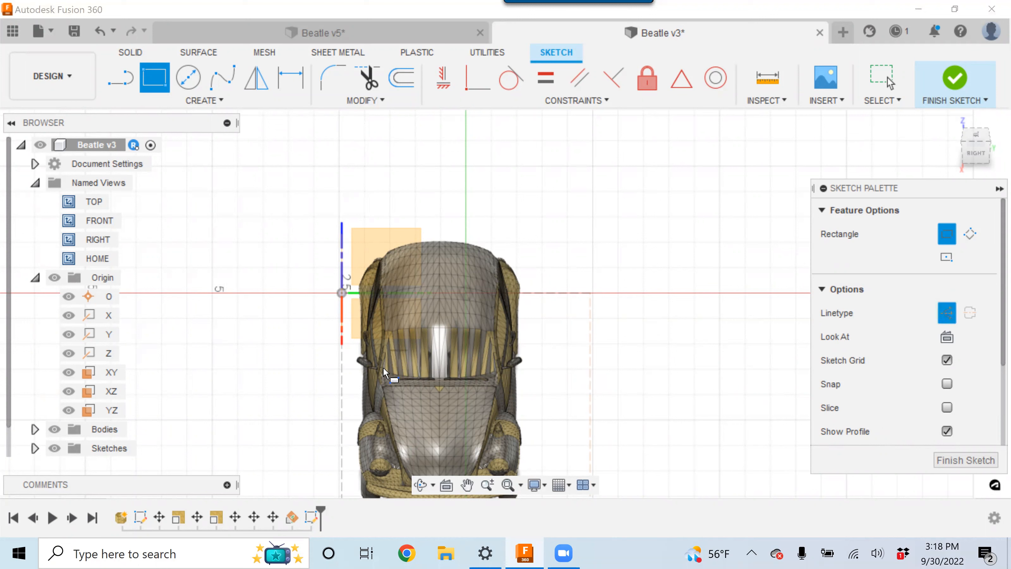
click(376, 376)
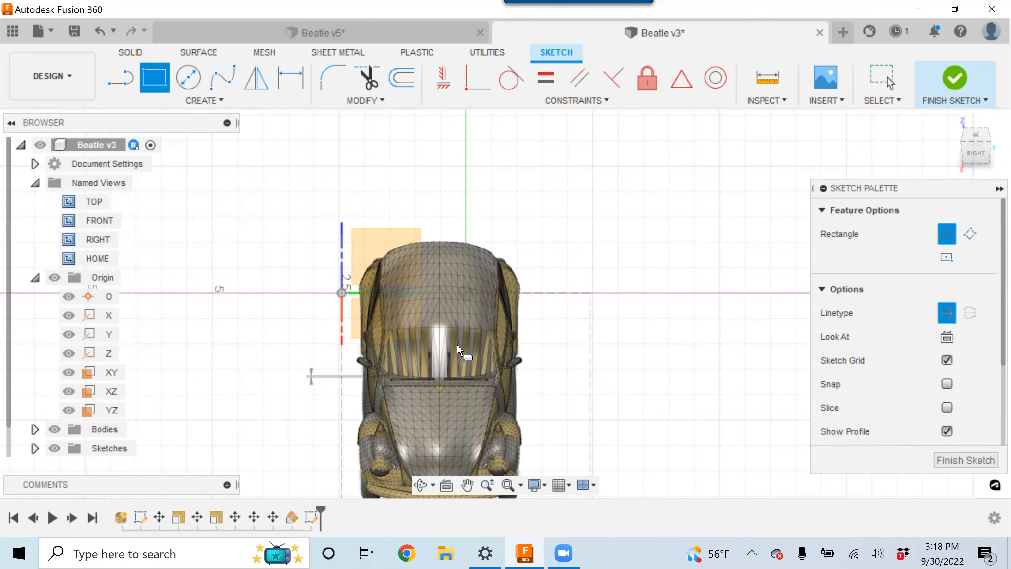
click(502, 325)
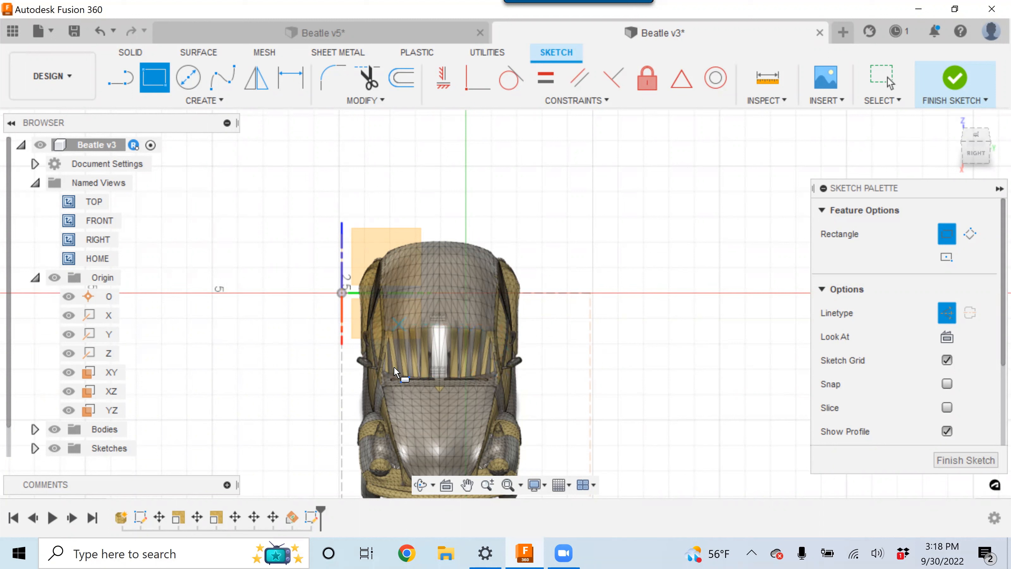
click(967, 462)
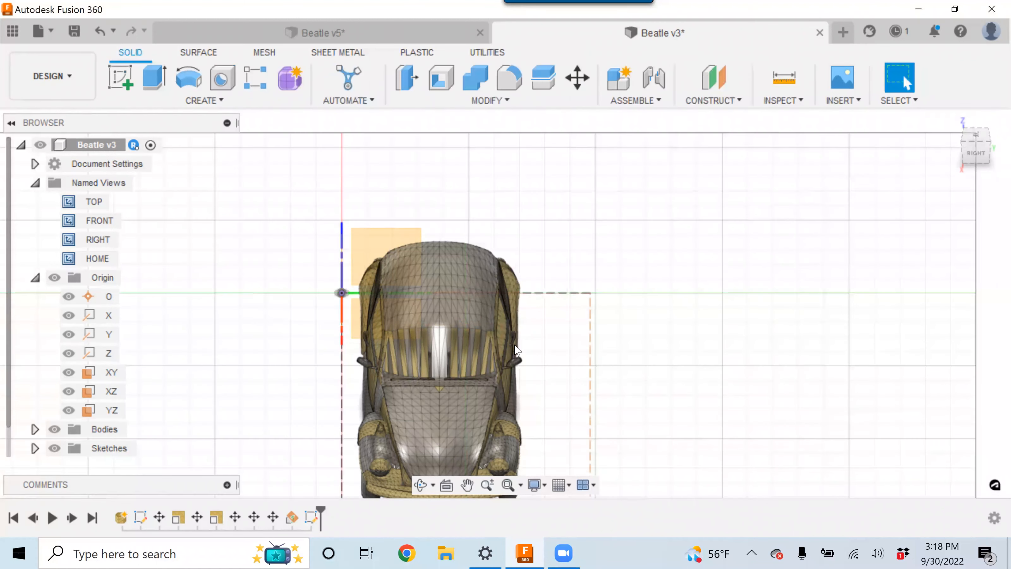
Step: Expand the Construction folder and show Plane1 to check the rectangle lying on the angled plane
shift+middle_drag(420, 432, 382, 441)
scroll(364, 452, up, 4)
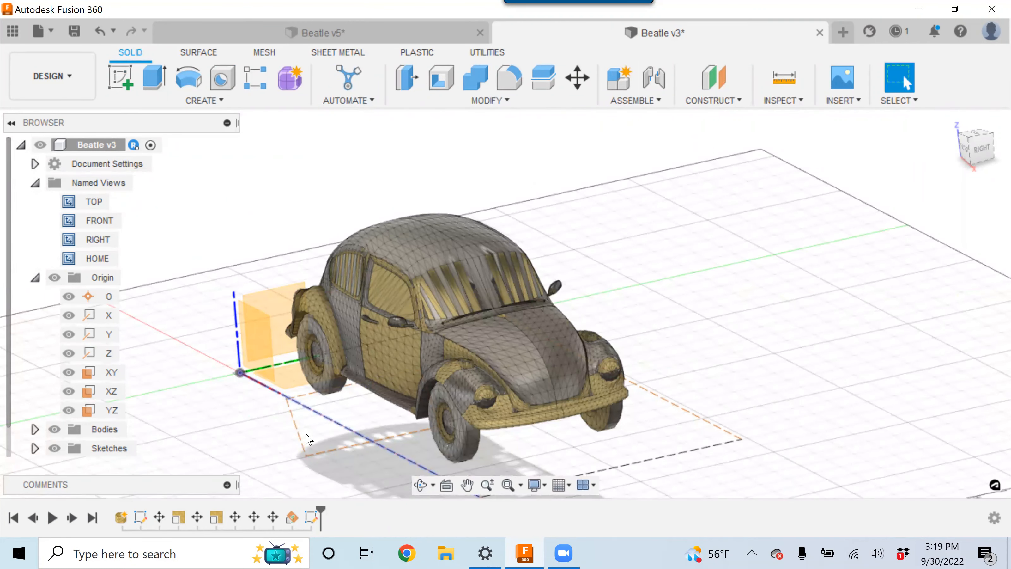
shift+middle_drag(316, 426, 392, 423)
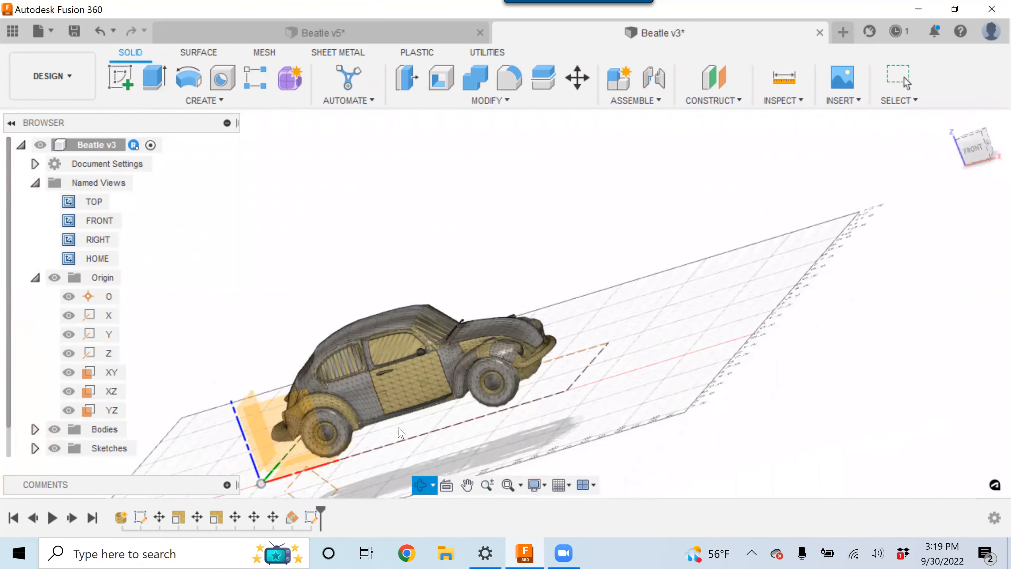
scroll(380, 454, down, 3)
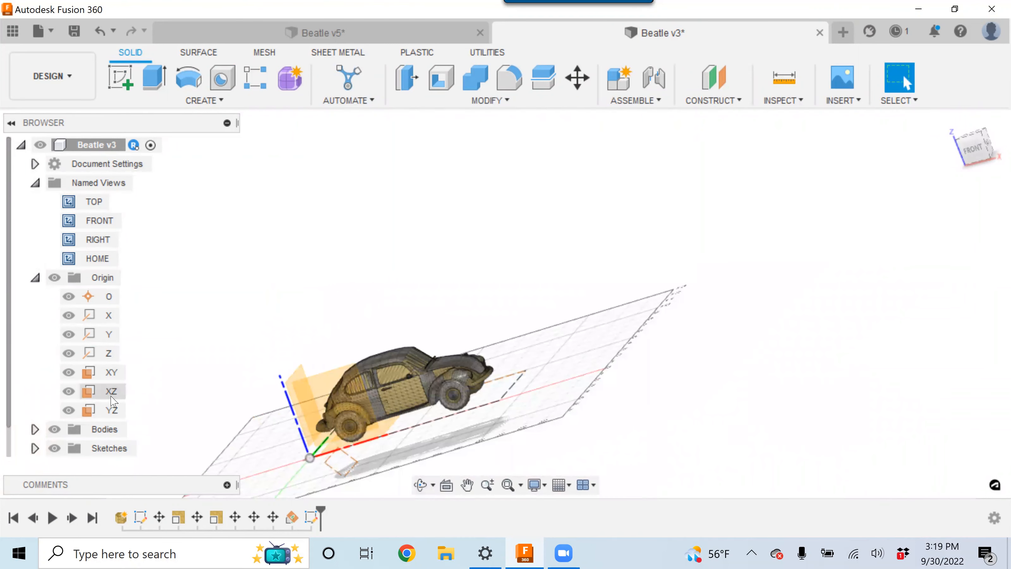
scroll(147, 361, down, 1)
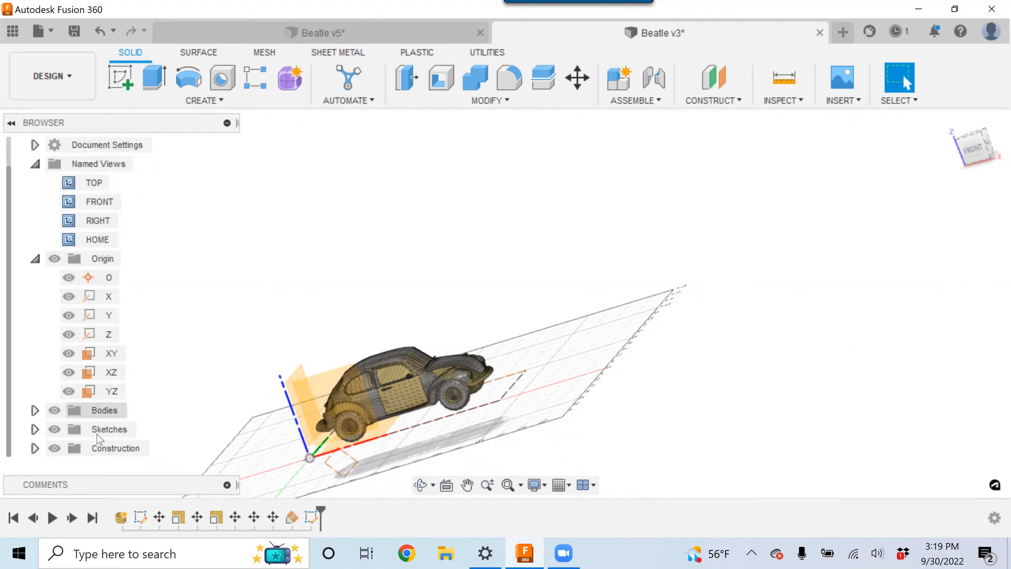
click(35, 448)
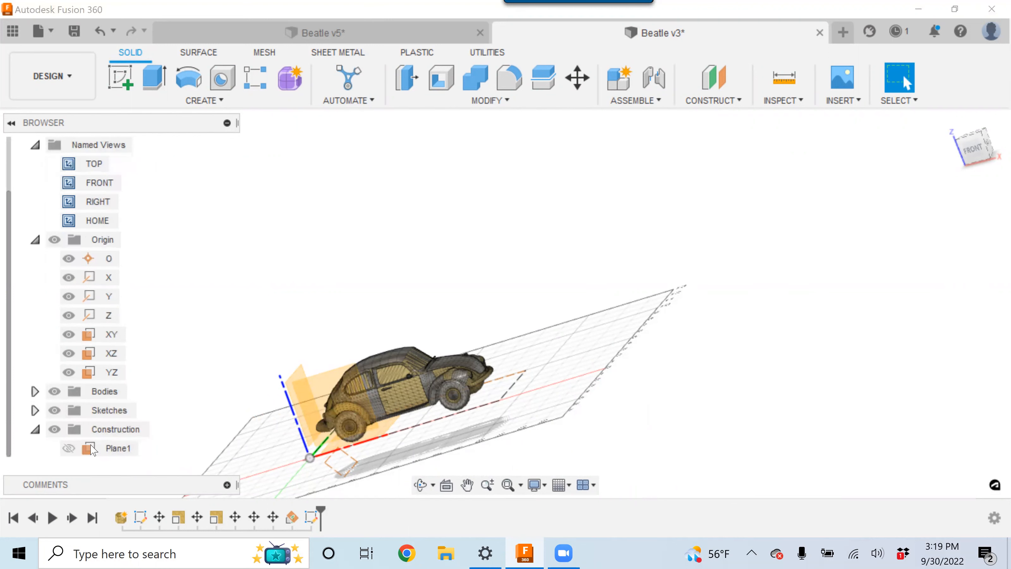
click(74, 449)
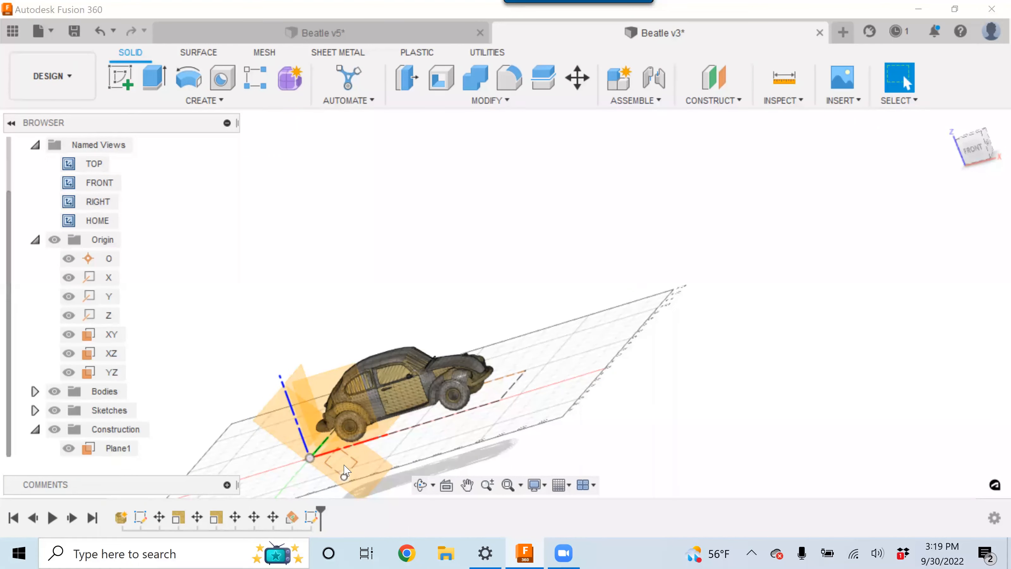
scroll(346, 472, up, 2)
scroll(348, 469, up, 2)
click(349, 440)
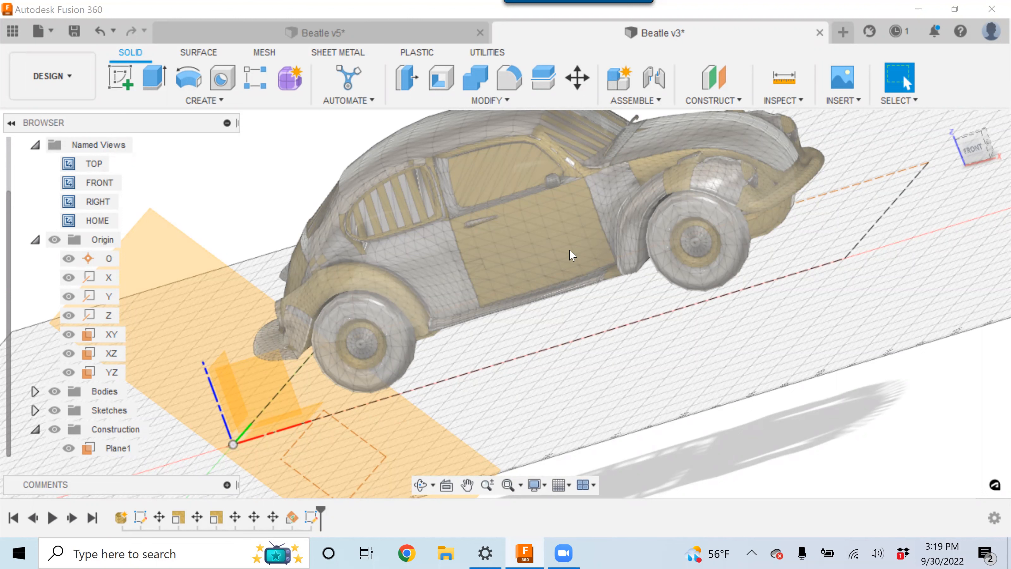
Step: Save the design as a new version and switch to the Manufacture workspace
click(74, 31)
click(502, 300)
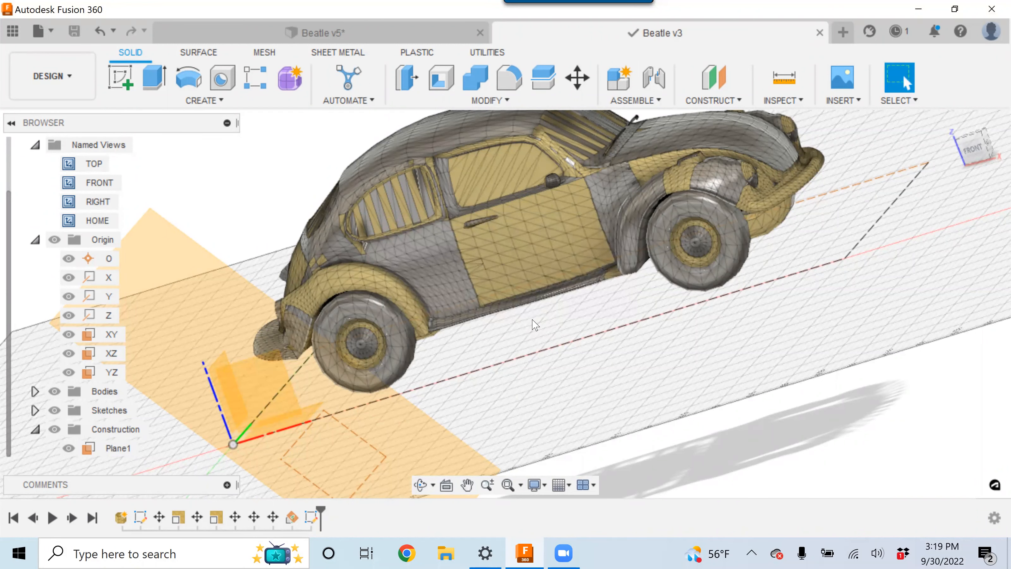
click(79, 80)
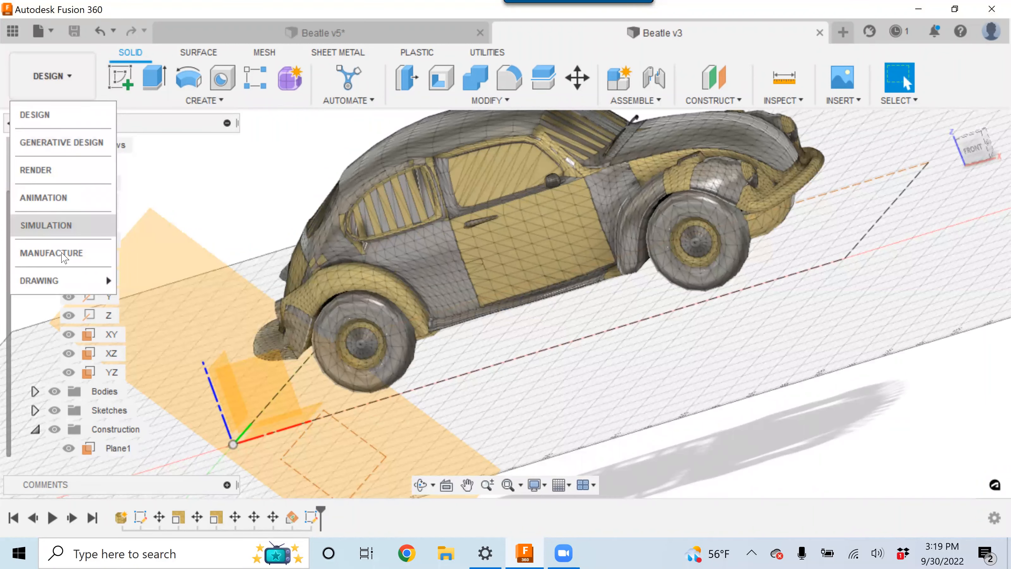
click(52, 253)
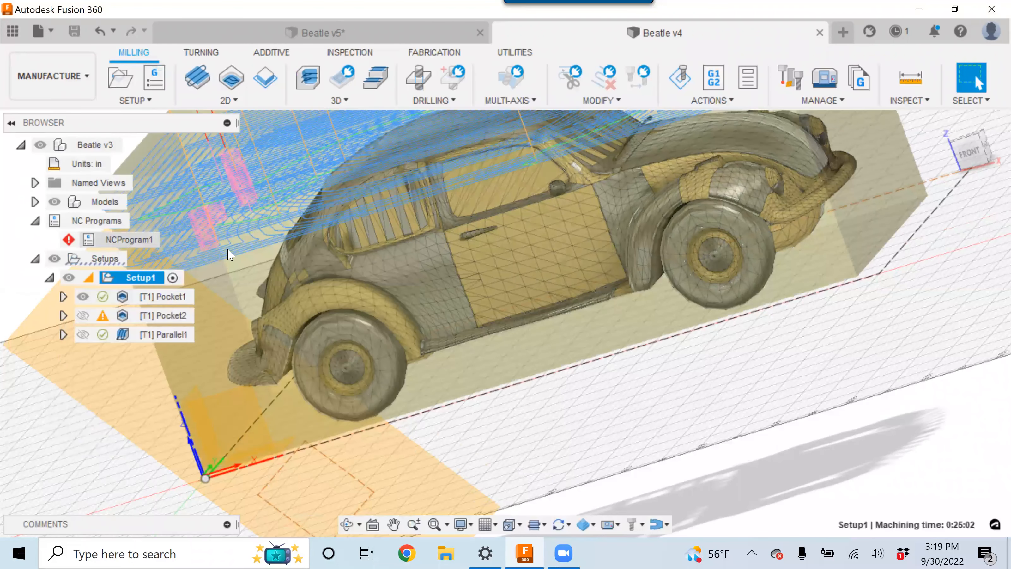
Step: Start a new 3D Parallel toolpath in Setup1 and keep the 1/4" flat end mill as its tool
shift+middle_drag(787, 228, 730, 313)
shift+middle_drag(440, 442, 494, 355)
drag(522, 274, 460, 276)
shift+middle_drag(461, 277, 443, 300)
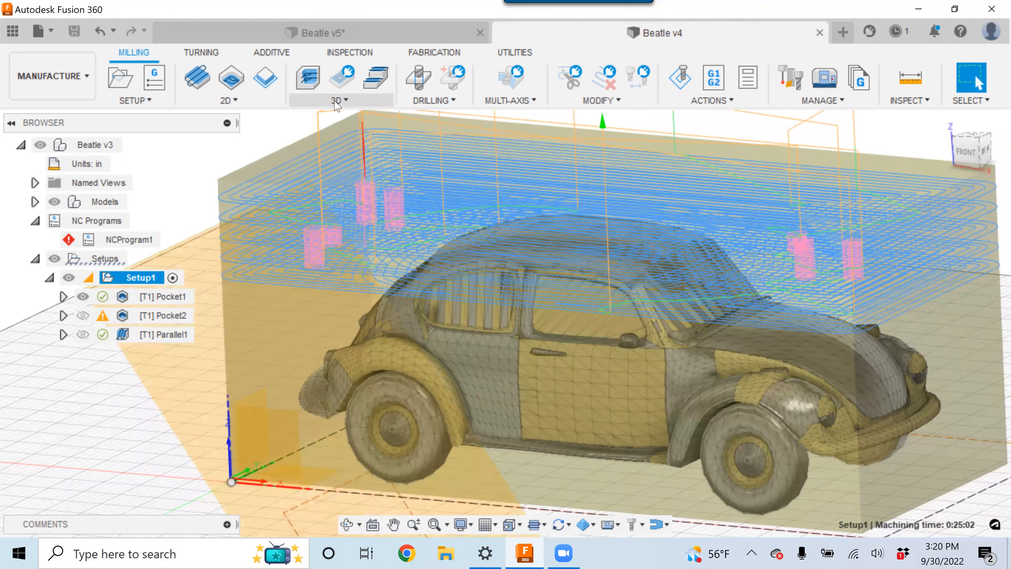
click(344, 104)
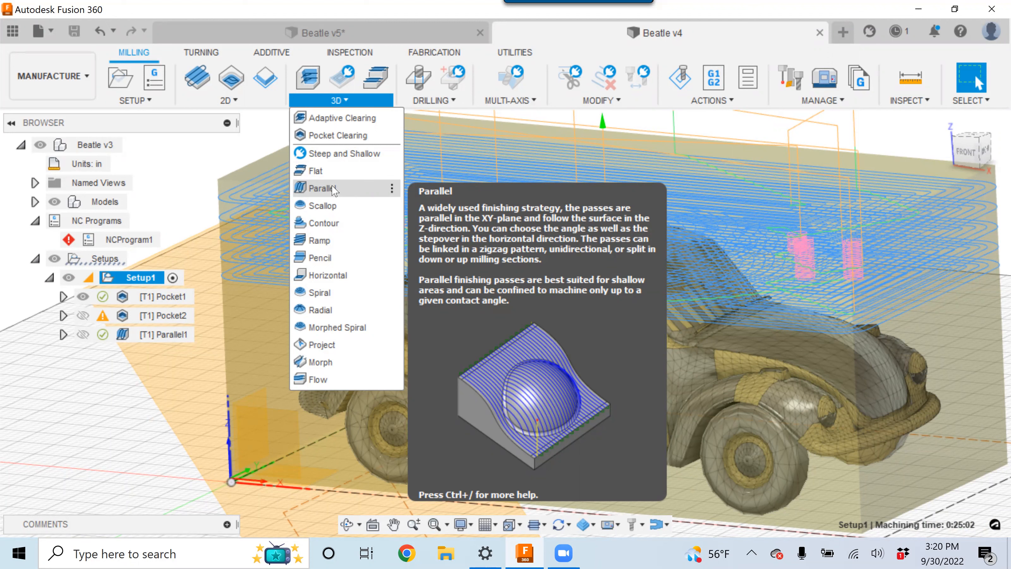
click(333, 189)
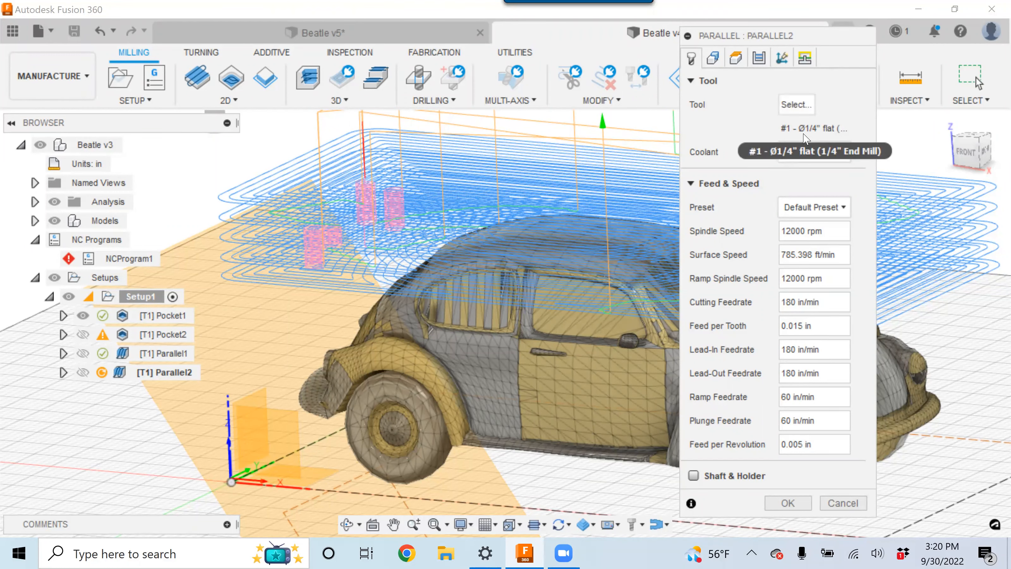
click(807, 113)
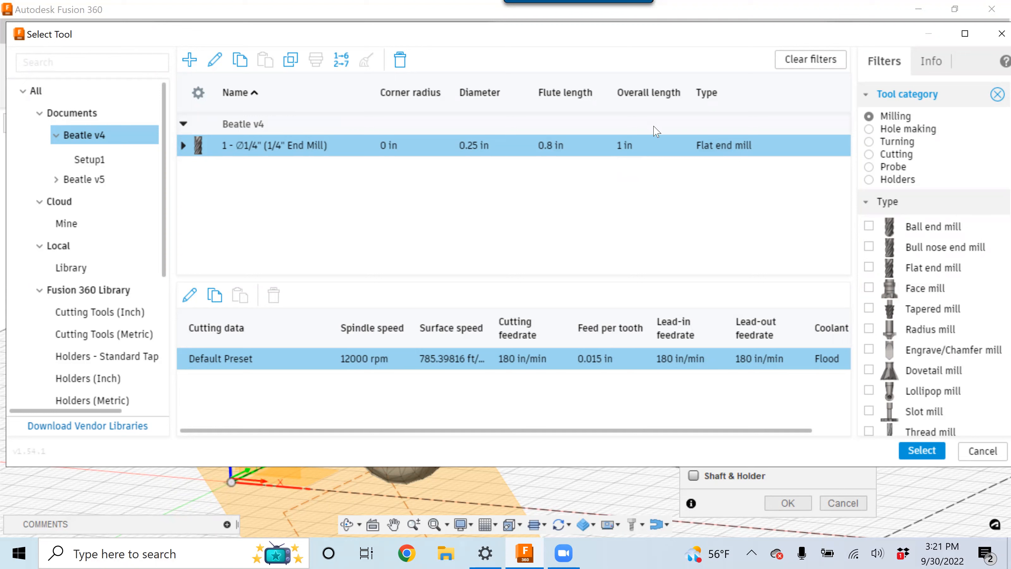
click(991, 457)
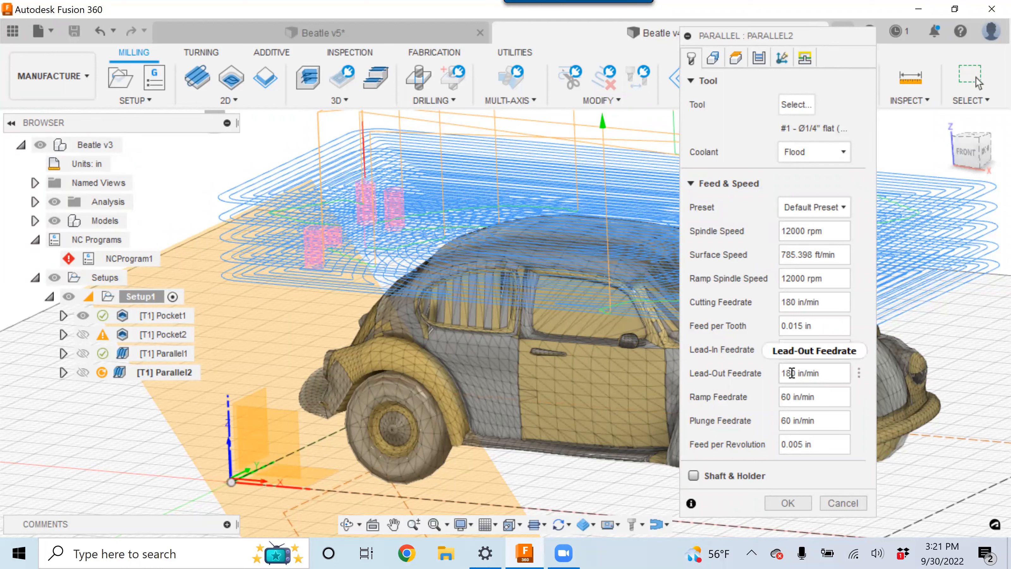
Step: Set the toolpath's machining boundary to Selection and pick the sketched windshield rectangle on the angled plane
click(713, 58)
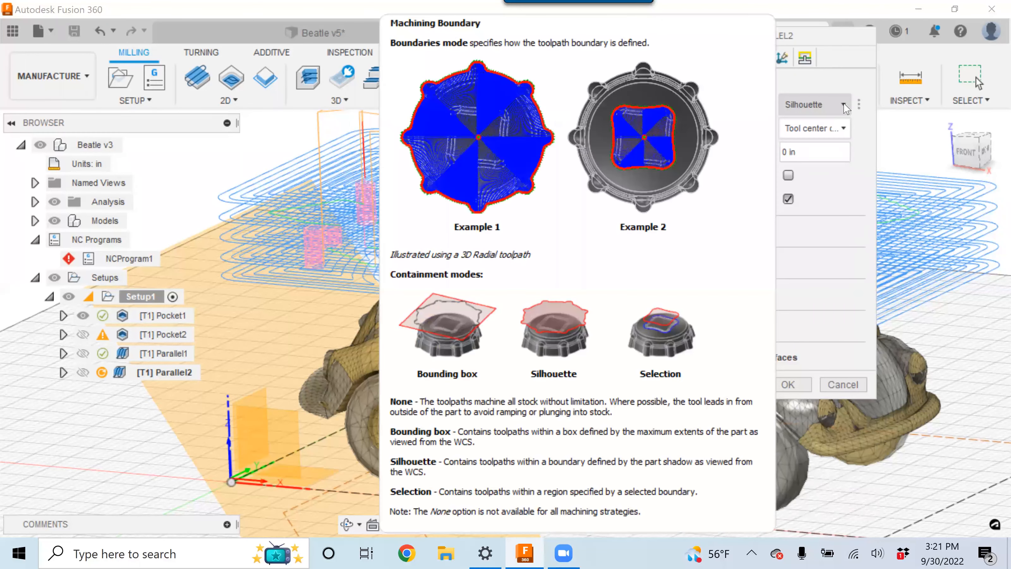
click(845, 108)
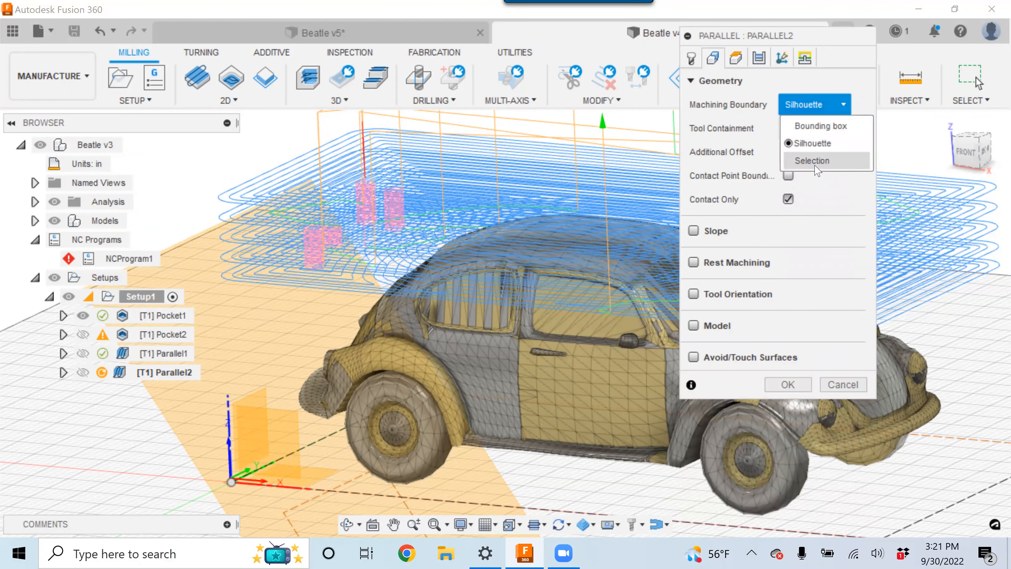
click(813, 162)
scroll(454, 373, down, 2)
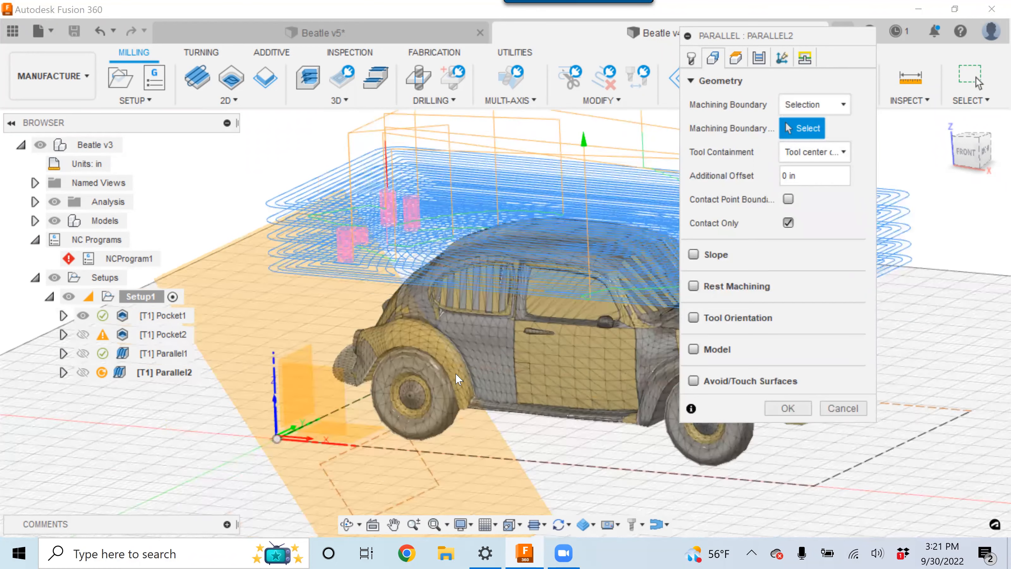
scroll(456, 375, down, 1)
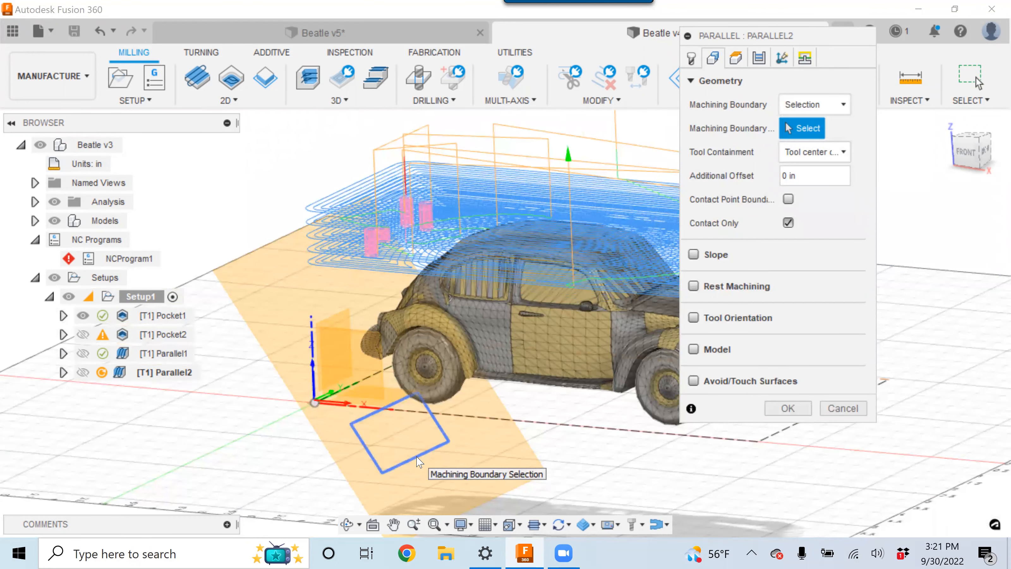
click(417, 461)
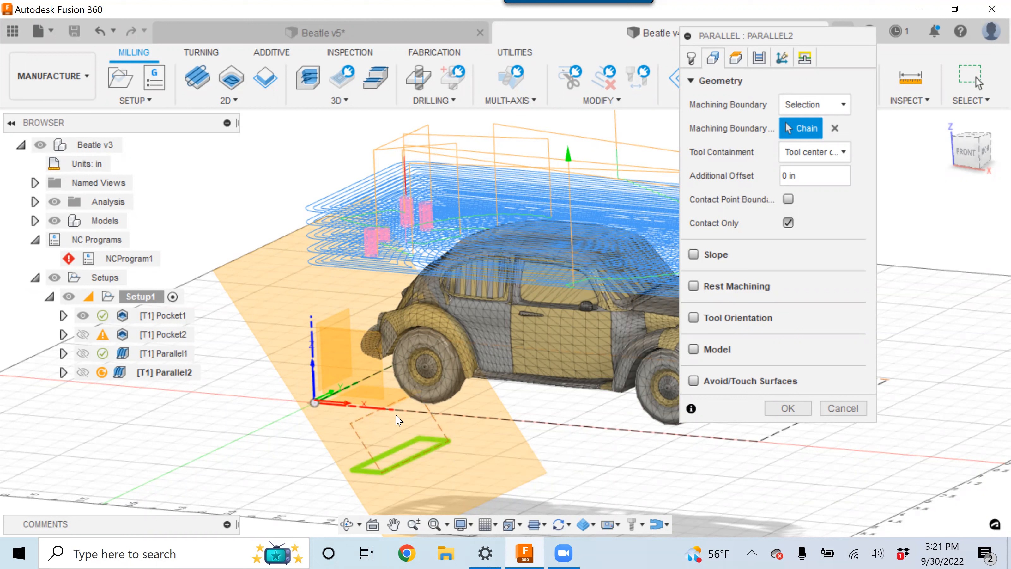
click(403, 461)
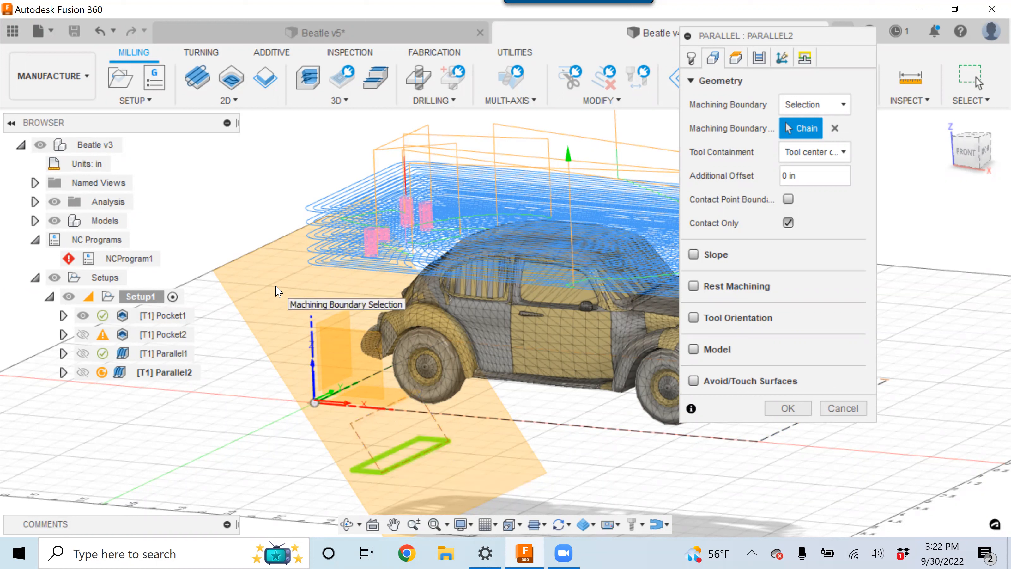
Step: Enable Tool Orientation for the toolpath and tilt the tool axis to 55 degrees, square to the angled plane
click(693, 318)
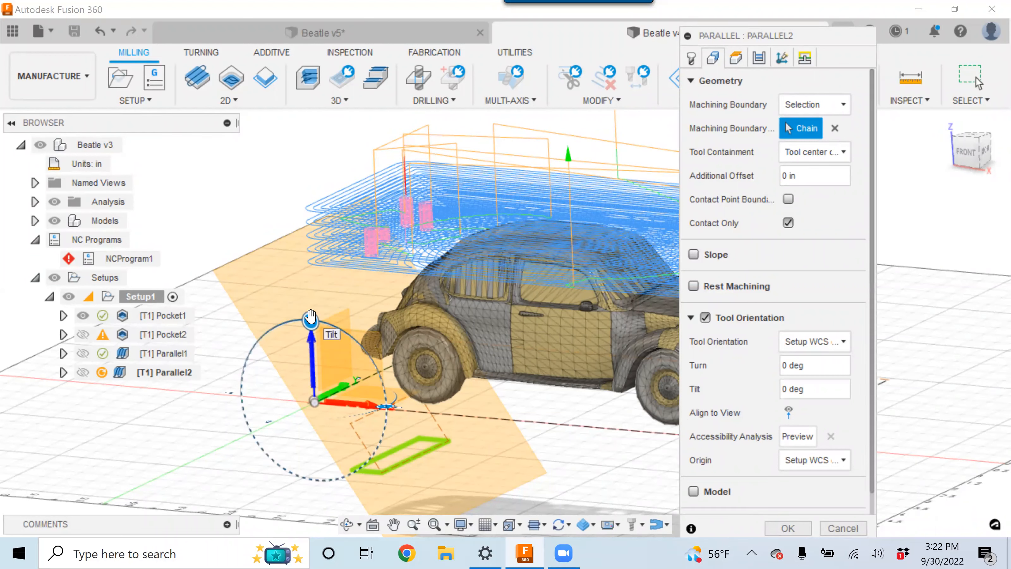
drag(335, 334, 360, 365)
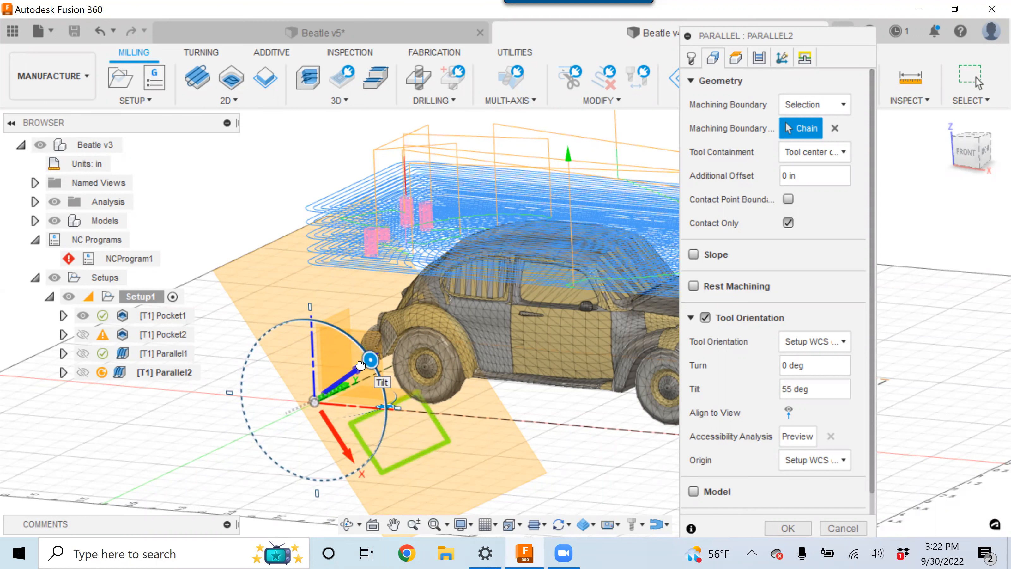
Step: Reset the manual tool tilt of the Parallel toolpath to 0 degrees
drag(360, 365, 360, 365)
double_click(792, 390)
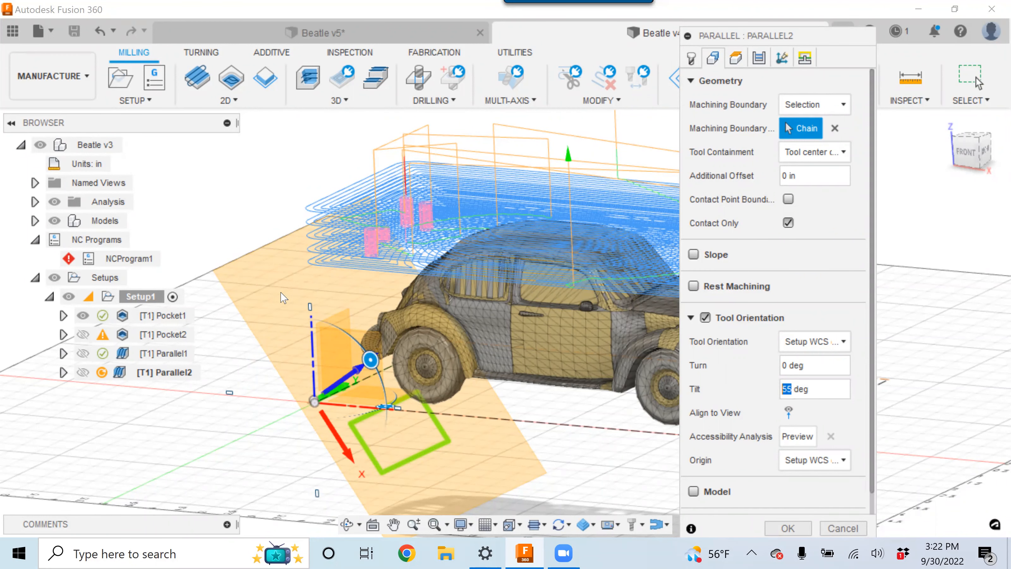
drag(367, 360, 320, 321)
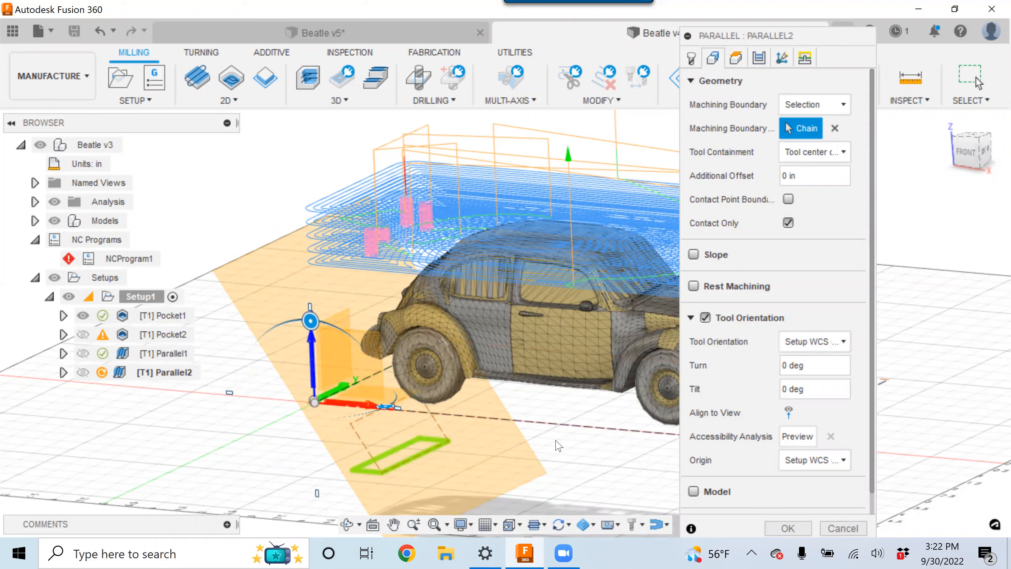
Step: Set the tool orientation to Select Z axis/plane & X axis with the angled plane as Z axis, leaving Flip Z Axis off after trying it
click(841, 343)
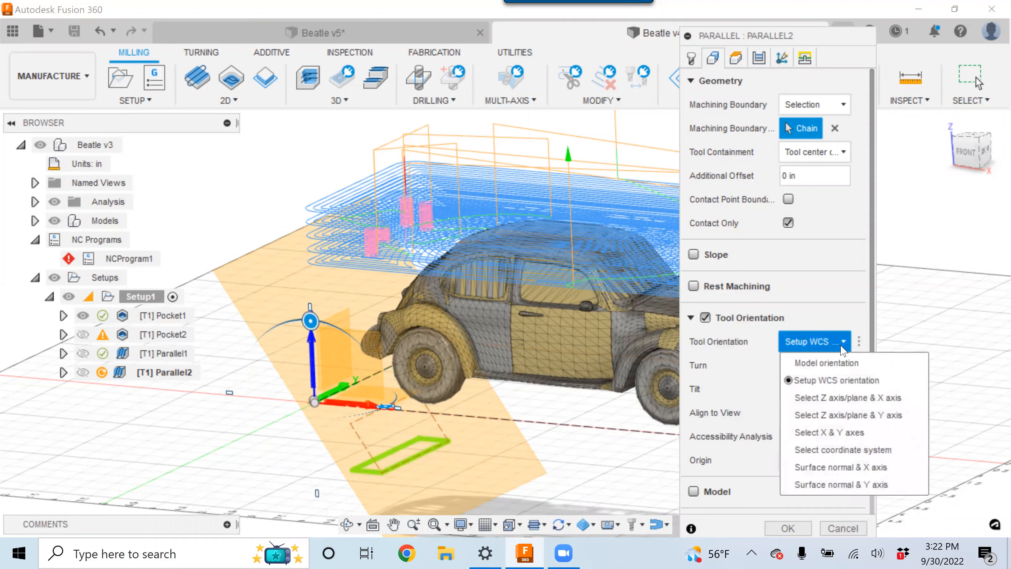
click(836, 398)
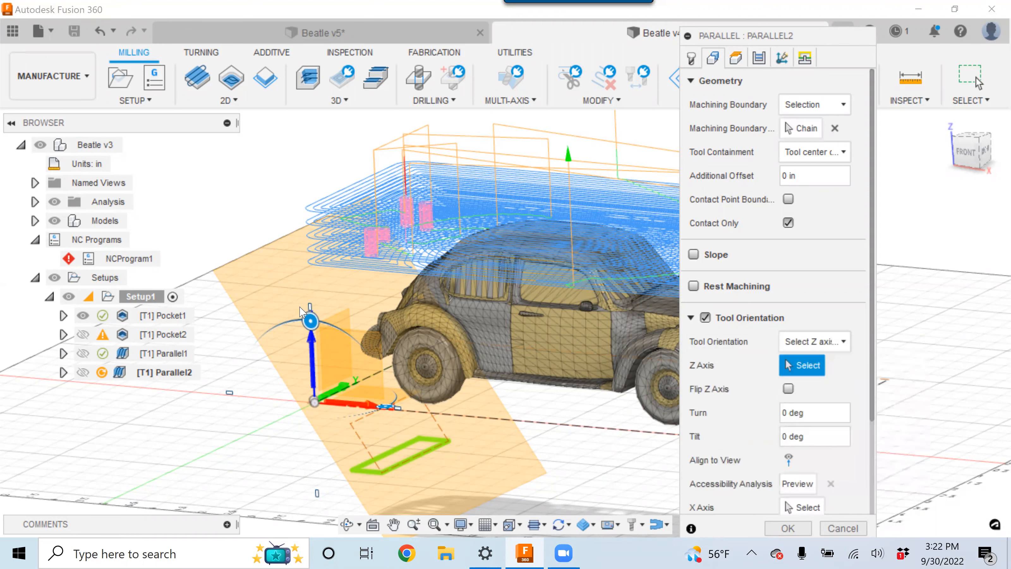
click(280, 301)
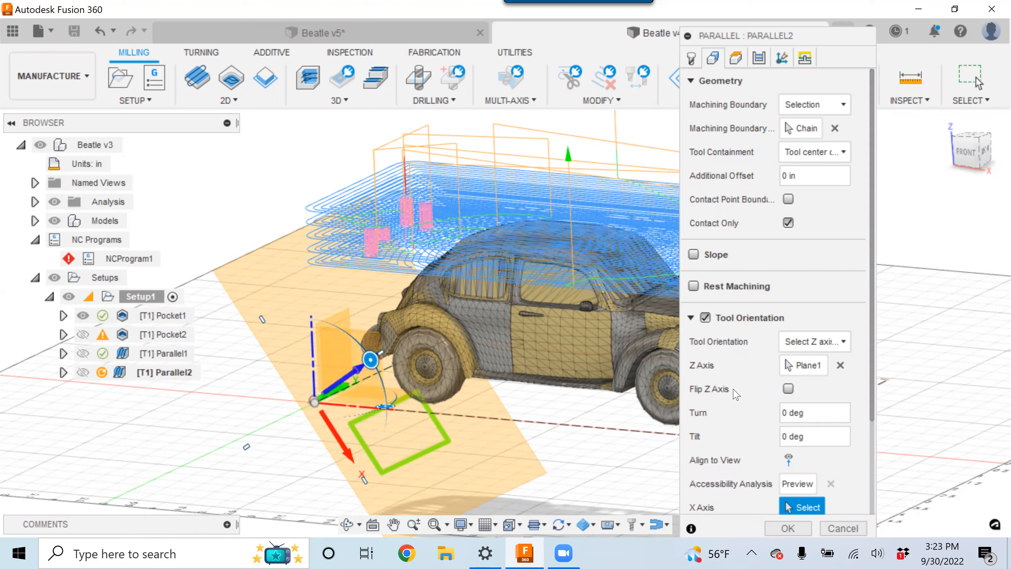
click(787, 388)
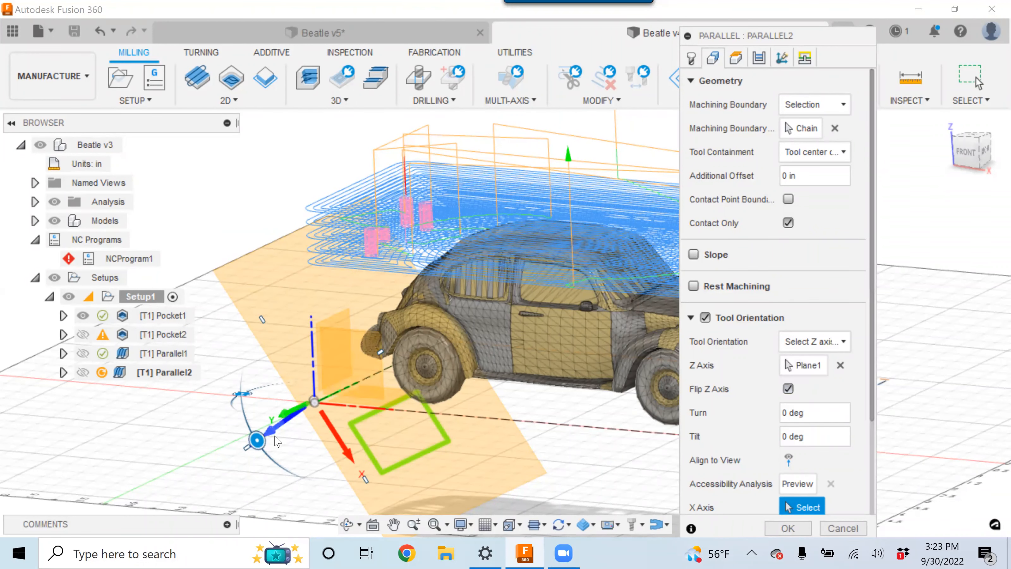
click(787, 388)
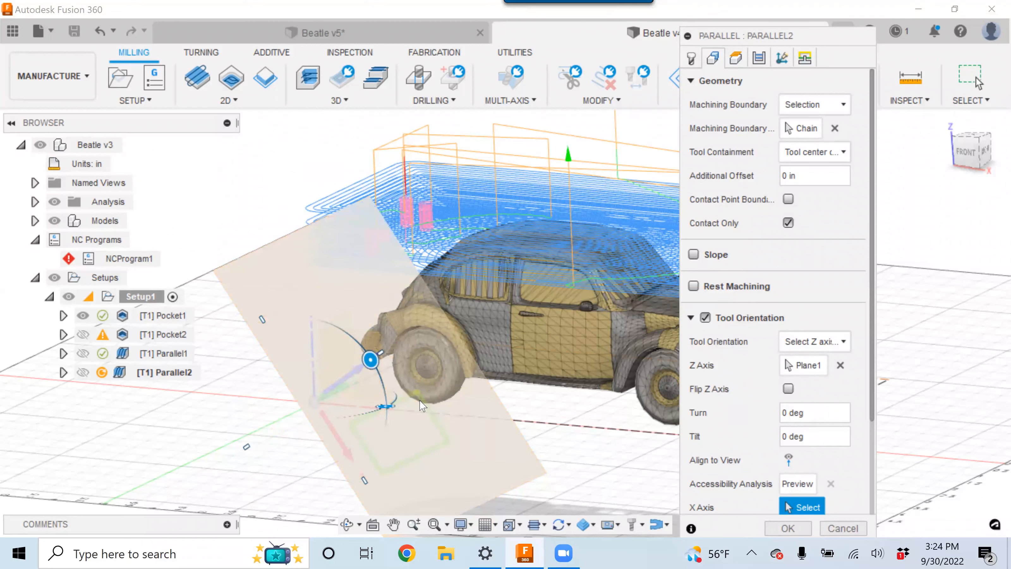
Step: Review the toolpath's height settings relative to the tilted axis and accept the operation to generate it
shift+middle_drag(558, 440, 579, 444)
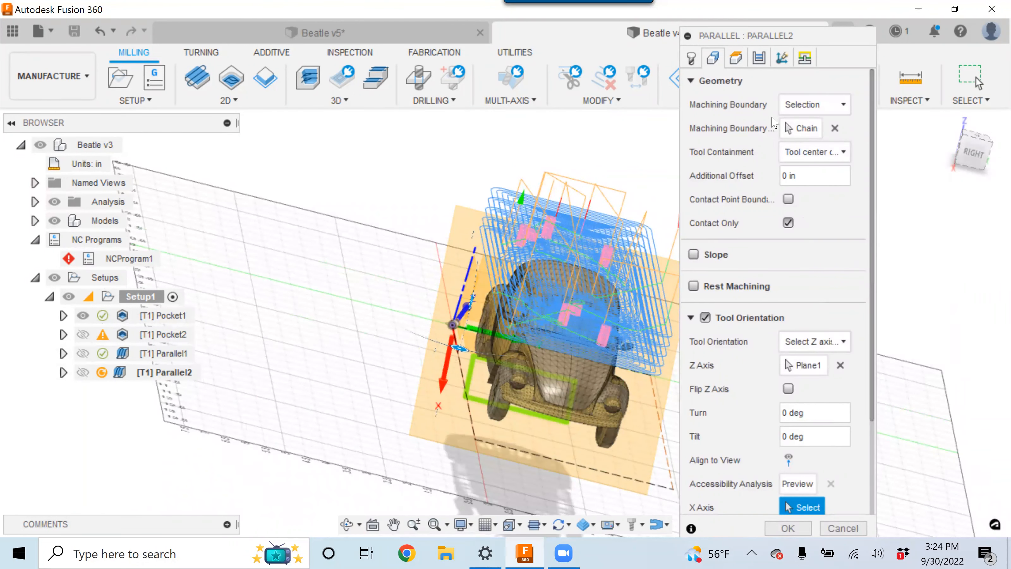
click(736, 59)
shift+middle_drag(458, 426, 506, 406)
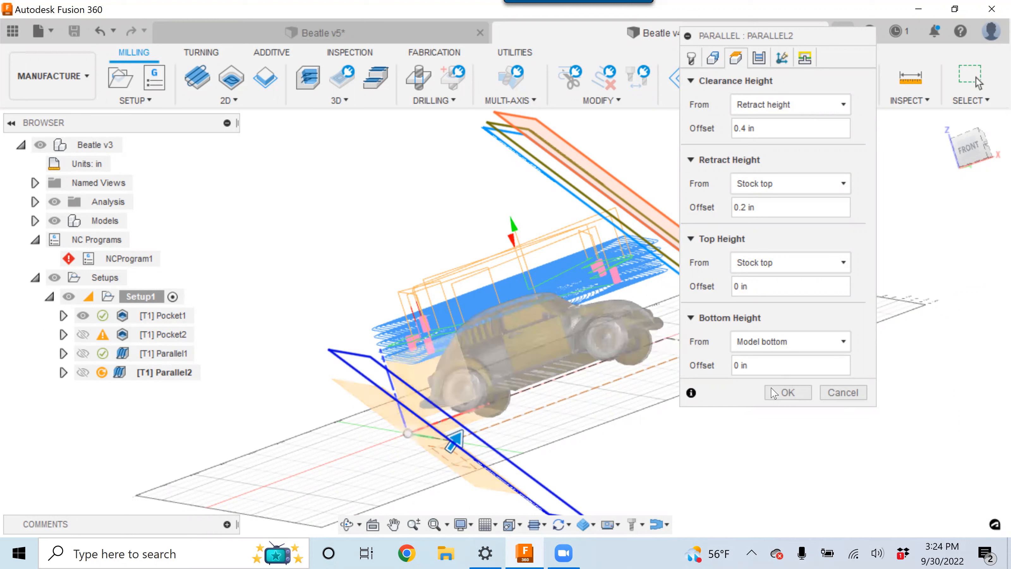
click(788, 393)
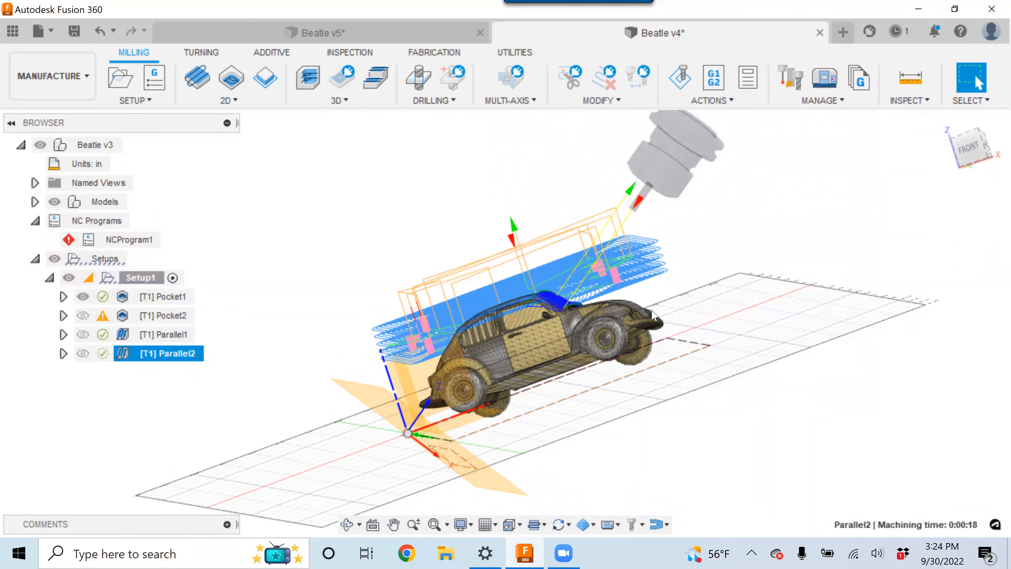
Step: Examine the generated windshield toolpath and the tilted tool from several sides
shift+middle_drag(654, 314, 597, 331)
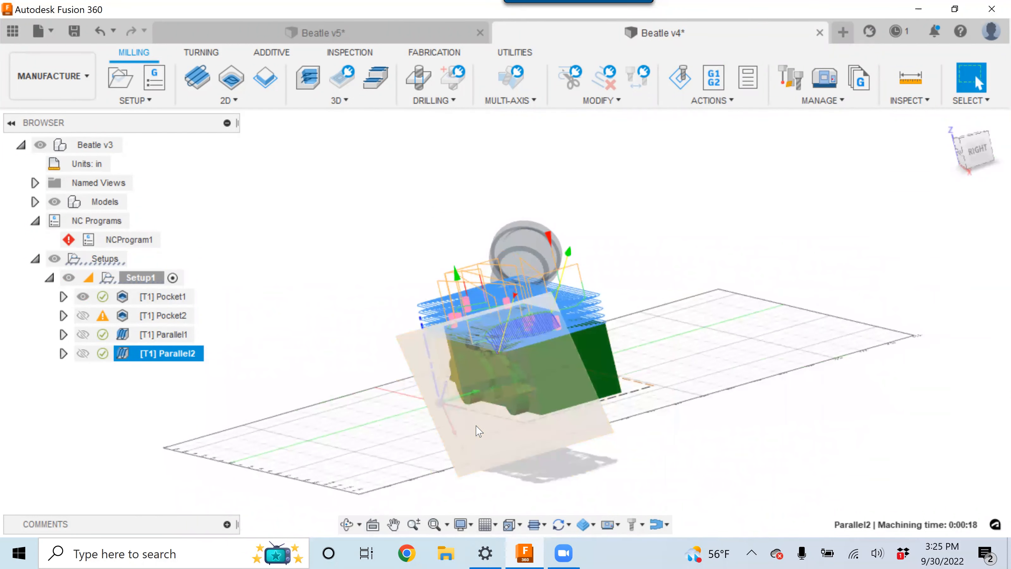
shift+middle_drag(641, 373, 628, 410)
scroll(474, 385, up, 8)
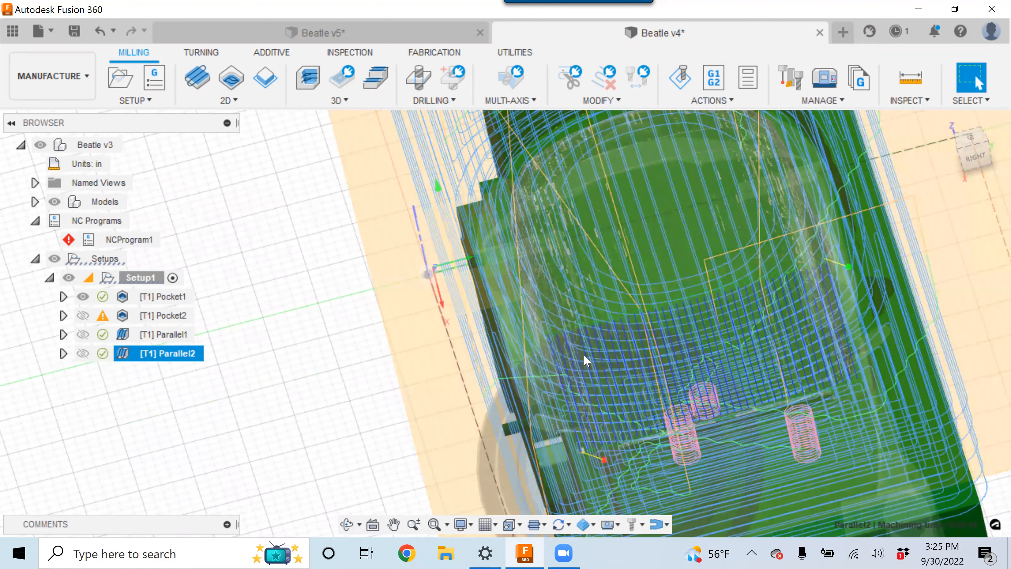
scroll(573, 356, down, 10)
shift+middle_drag(573, 356, 589, 354)
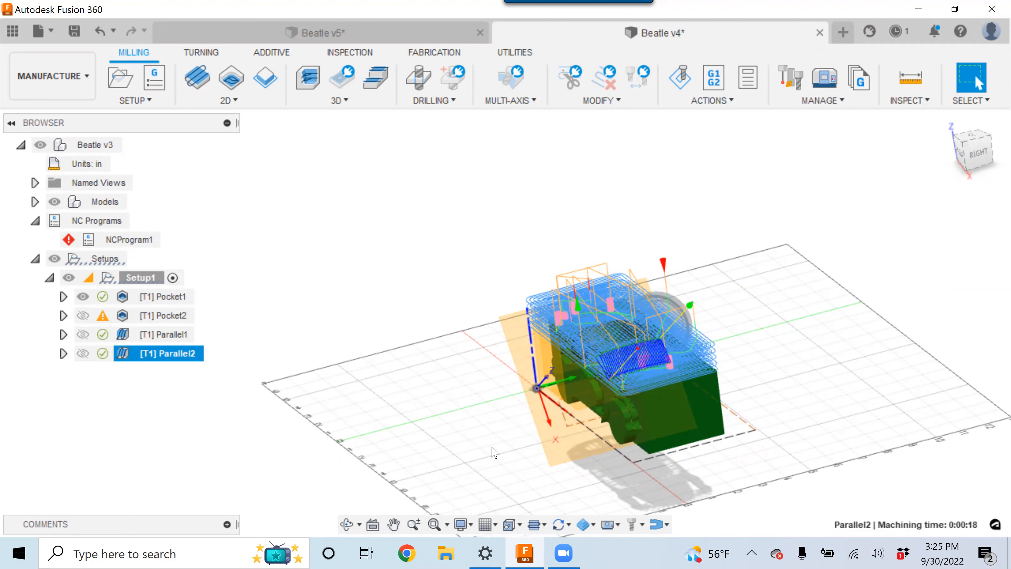
shift+middle_drag(508, 433, 723, 327)
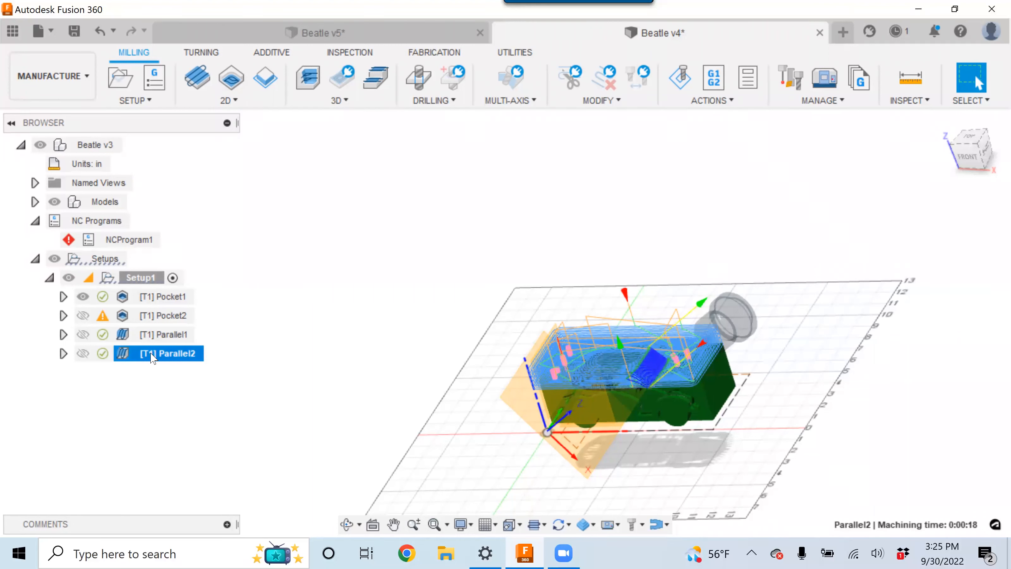
Step: Reopen the Parallel2 toolpath and raise its bottom height offset to 5.1 in so that the limit sits just behind the windshield
double_click(122, 356)
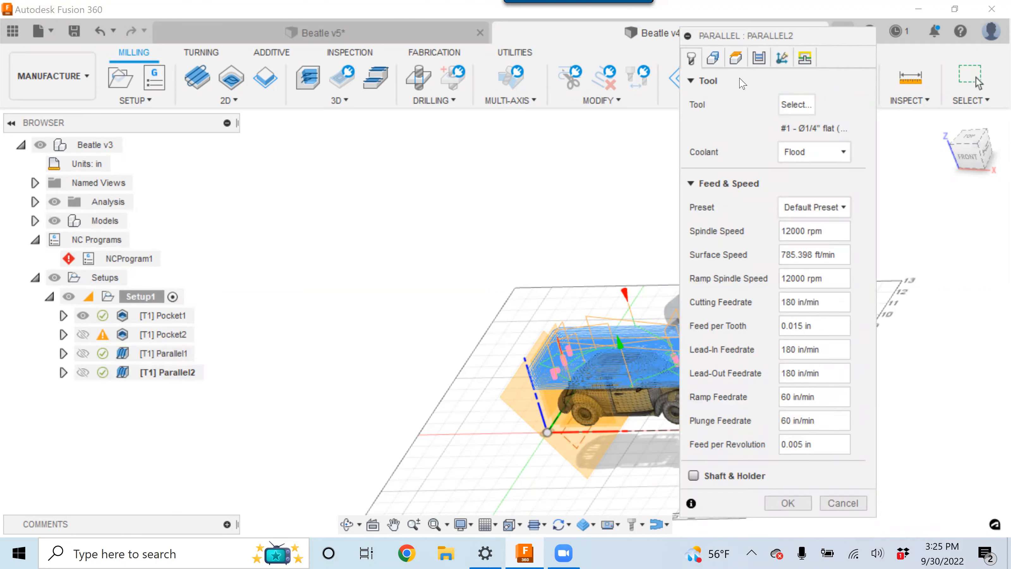
click(735, 59)
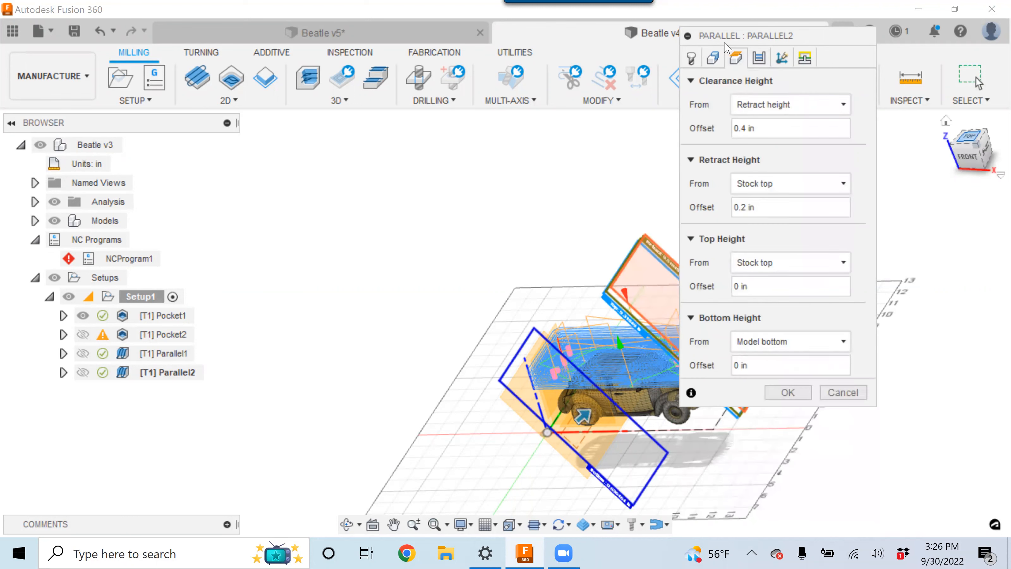
click(977, 161)
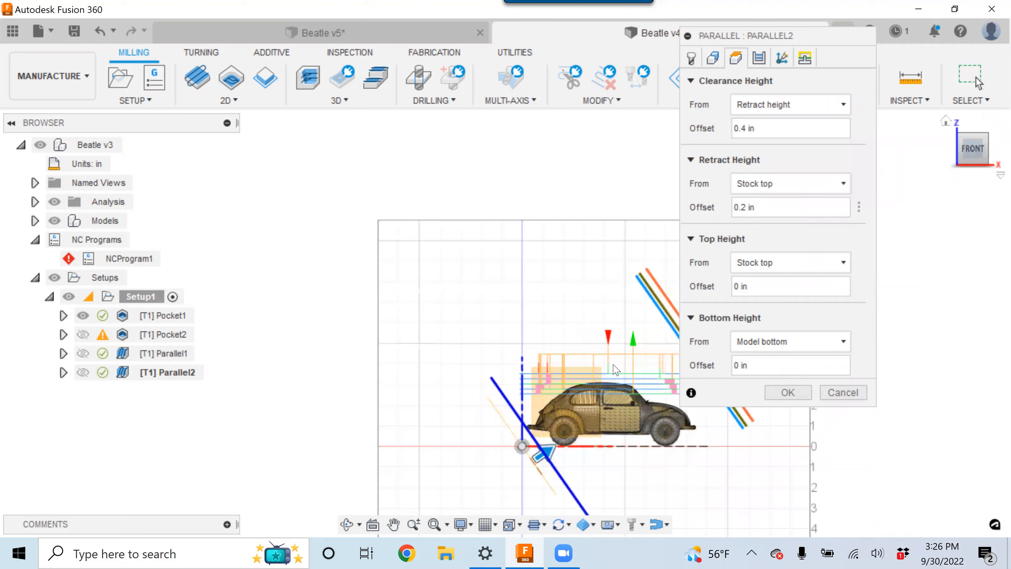
mouse_move(666, 472)
shift+middle_down()
mouse_move(636, 464)
mouse_move(661, 460)
shift+middle_up()
click(964, 157)
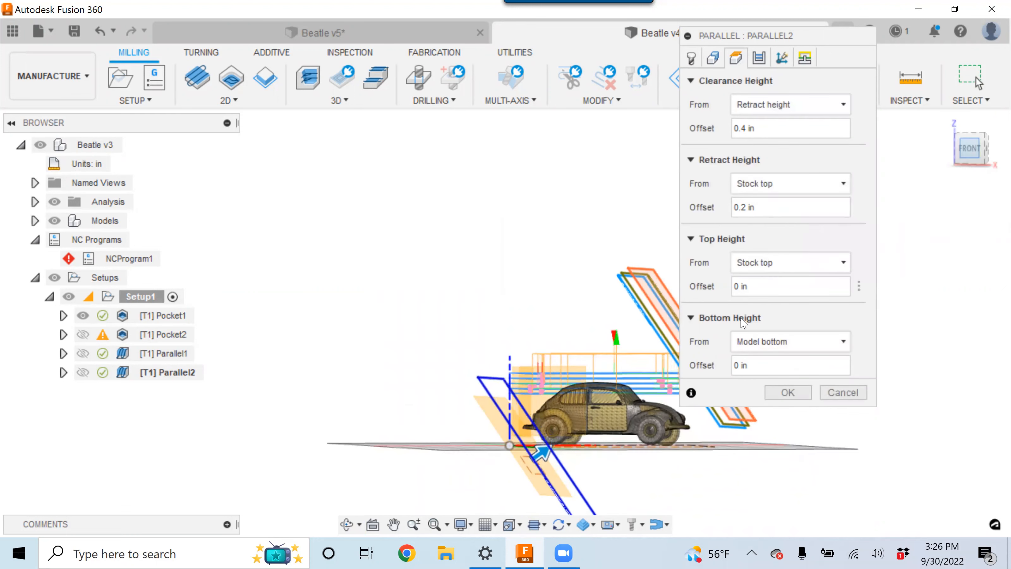
shift+middle_drag(688, 478, 399, 413)
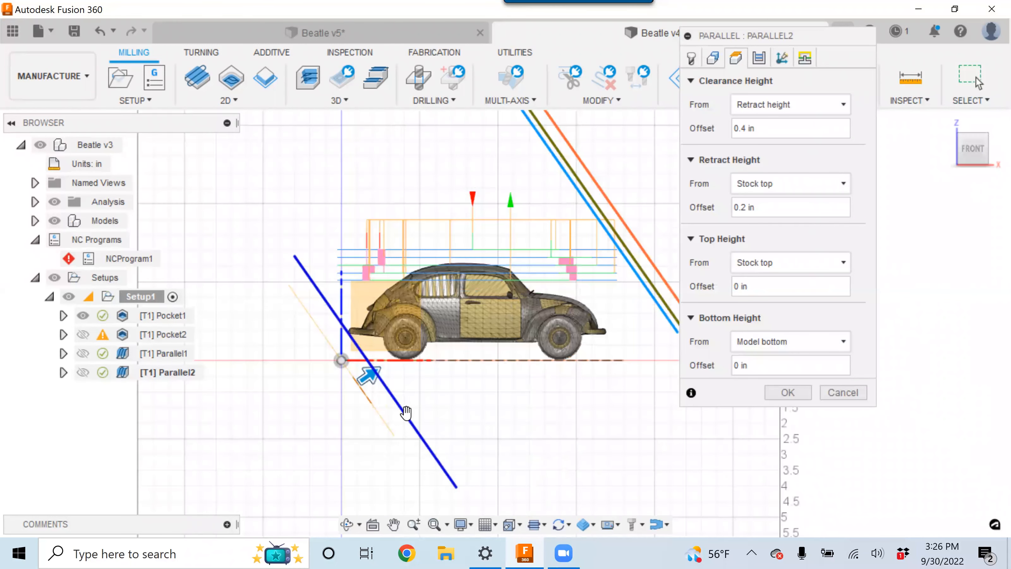
drag(406, 412, 558, 363)
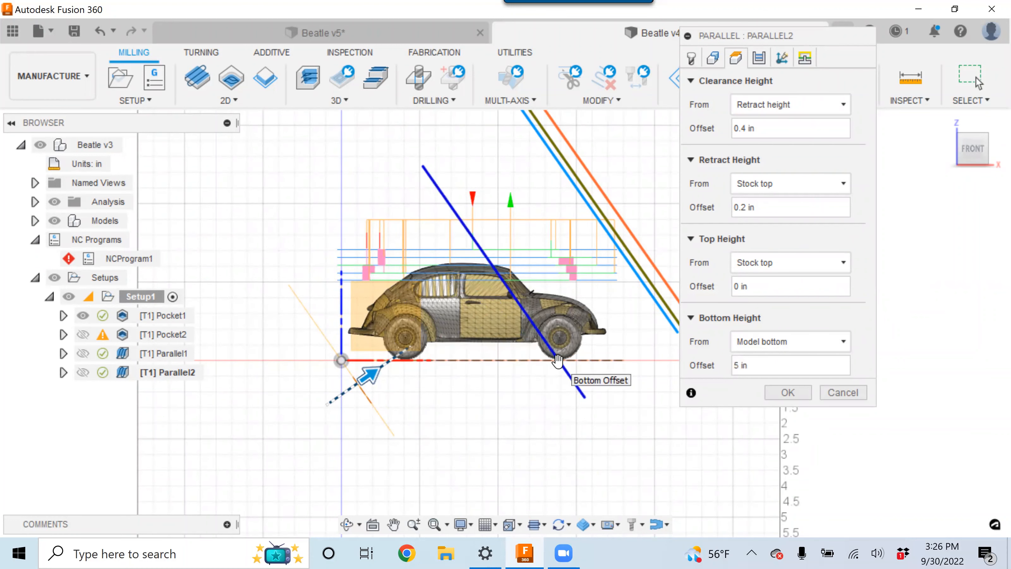
scroll(552, 293, up, 8)
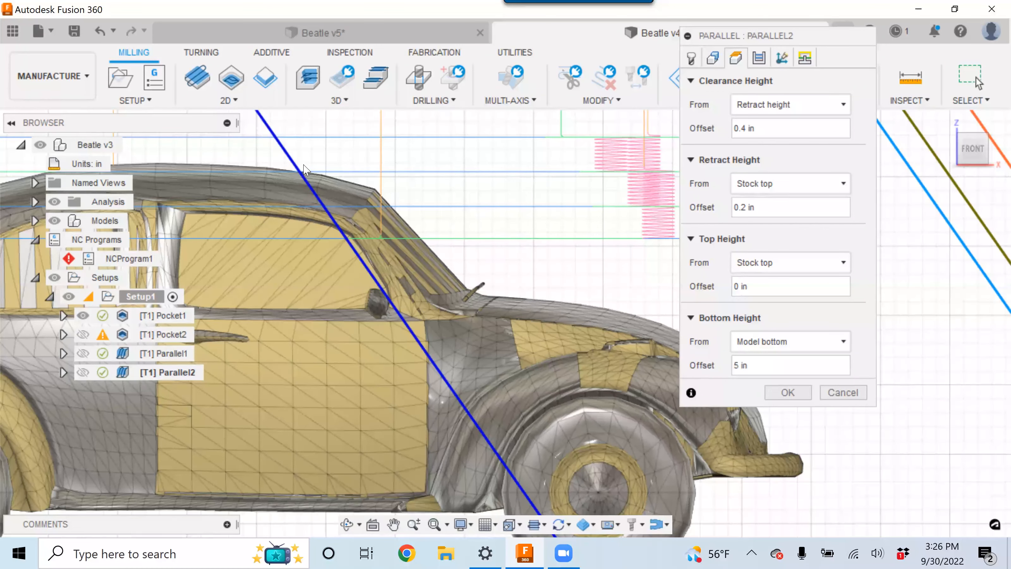
drag(295, 152, 303, 150)
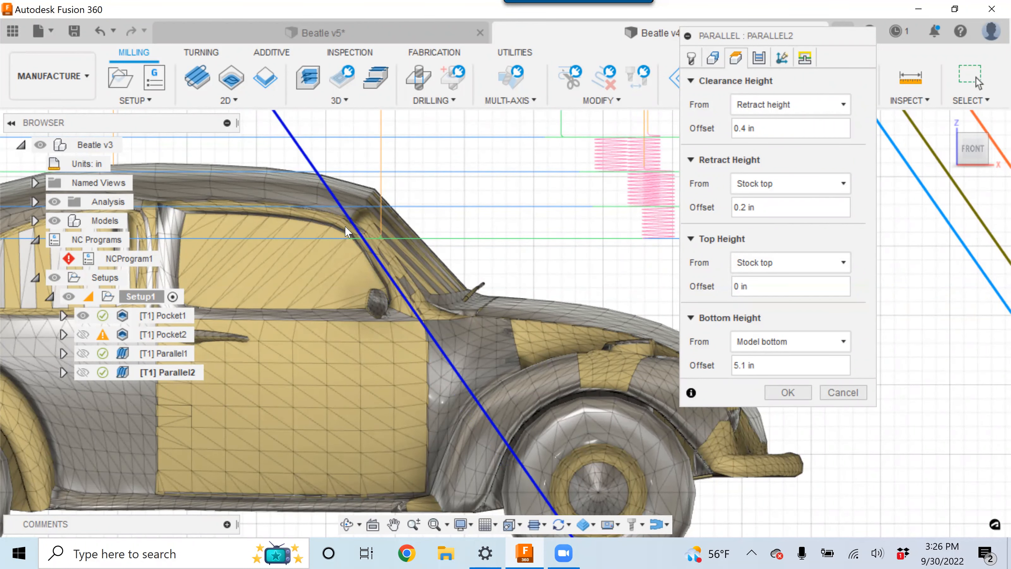
scroll(344, 225, down, 1)
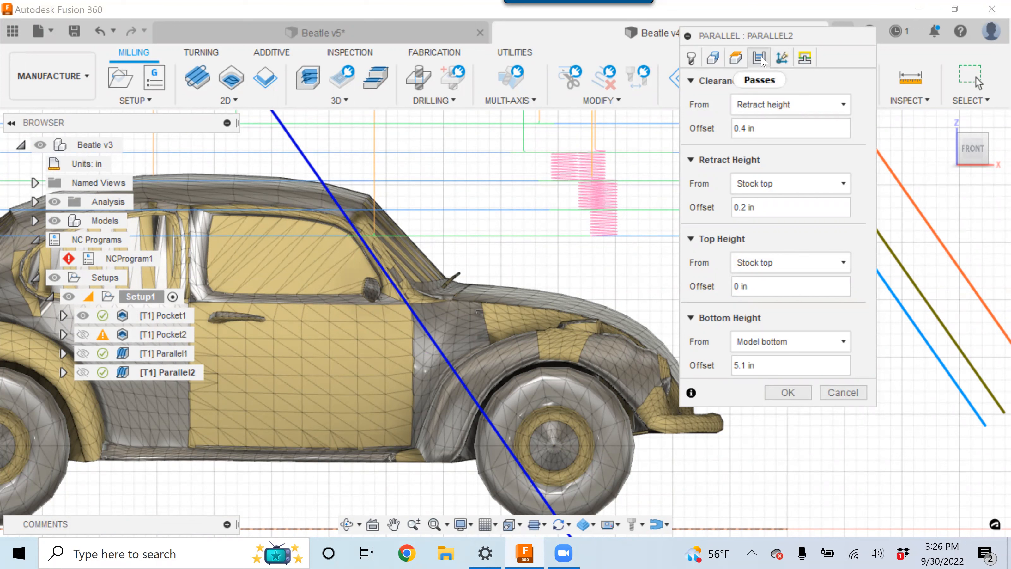
Step: Set the toolpath's stepover to 0.01 in and regenerate it
click(760, 60)
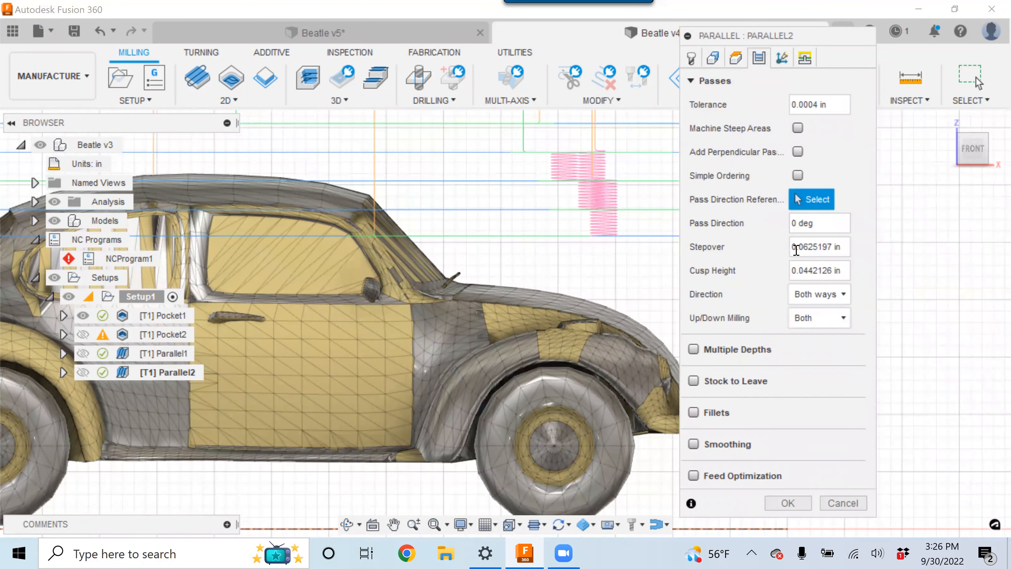
drag(803, 247, 832, 246)
text(1)
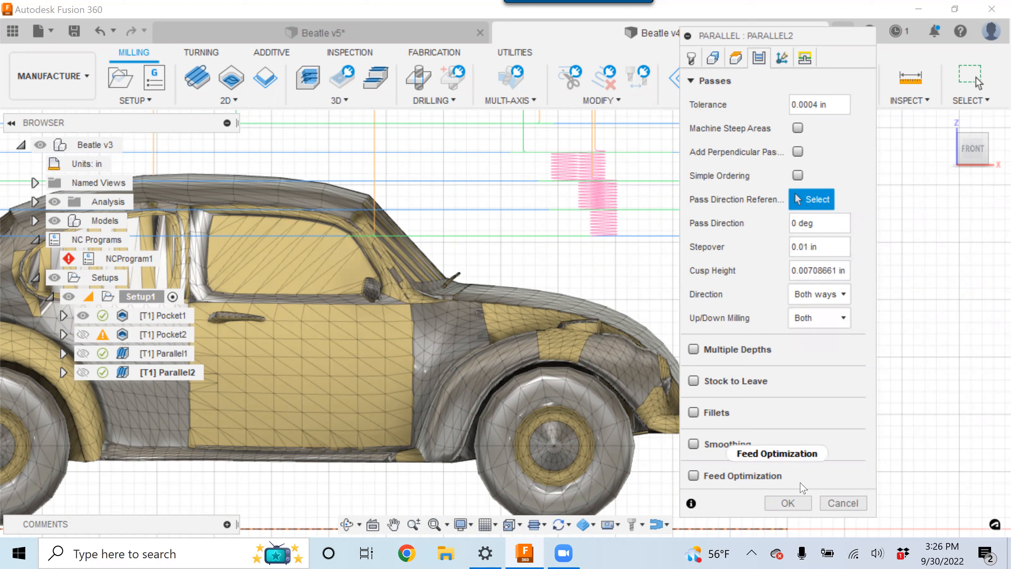
click(795, 507)
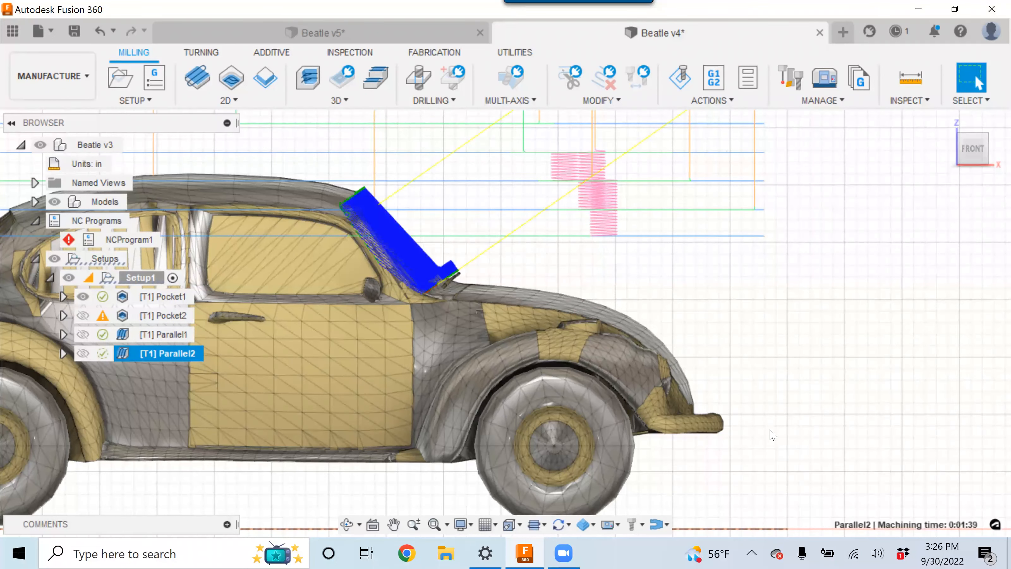
Step: Examine the finer windshield passes up close, especially around the lower corner and edge
scroll(660, 307, down, 2)
shift+middle_drag(642, 317, 558, 212)
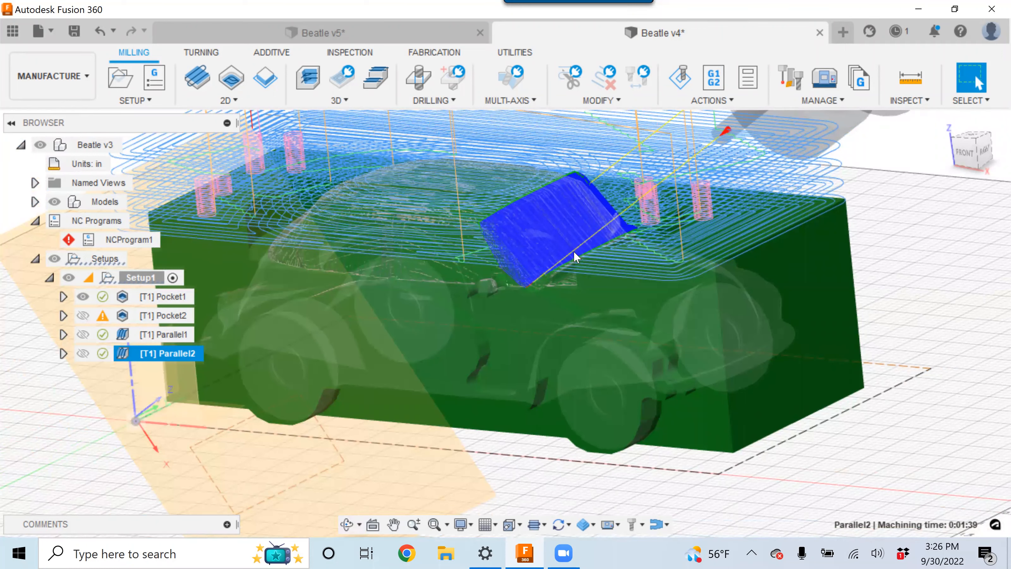
scroll(540, 249, up, 5)
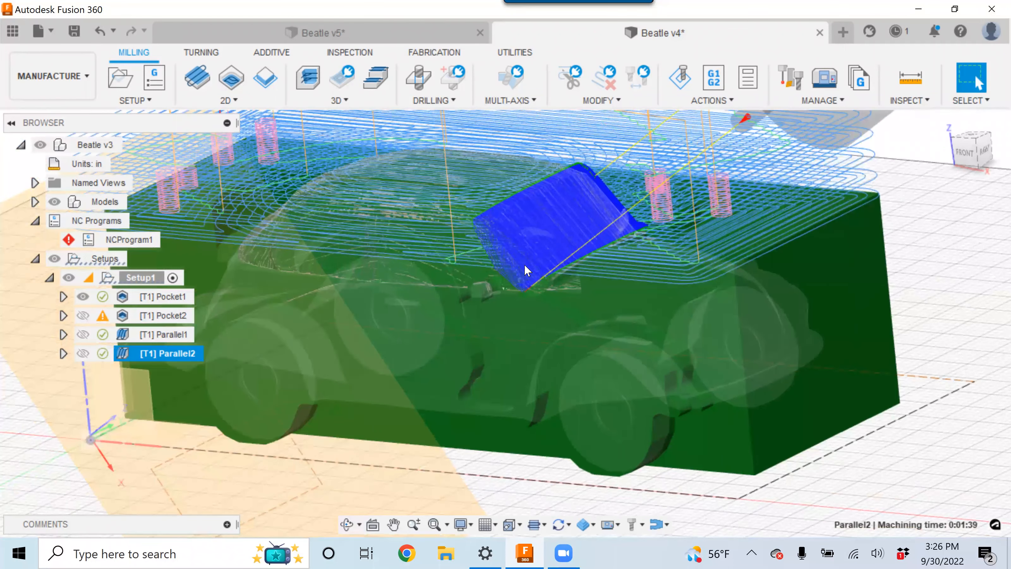
scroll(556, 268, up, 3)
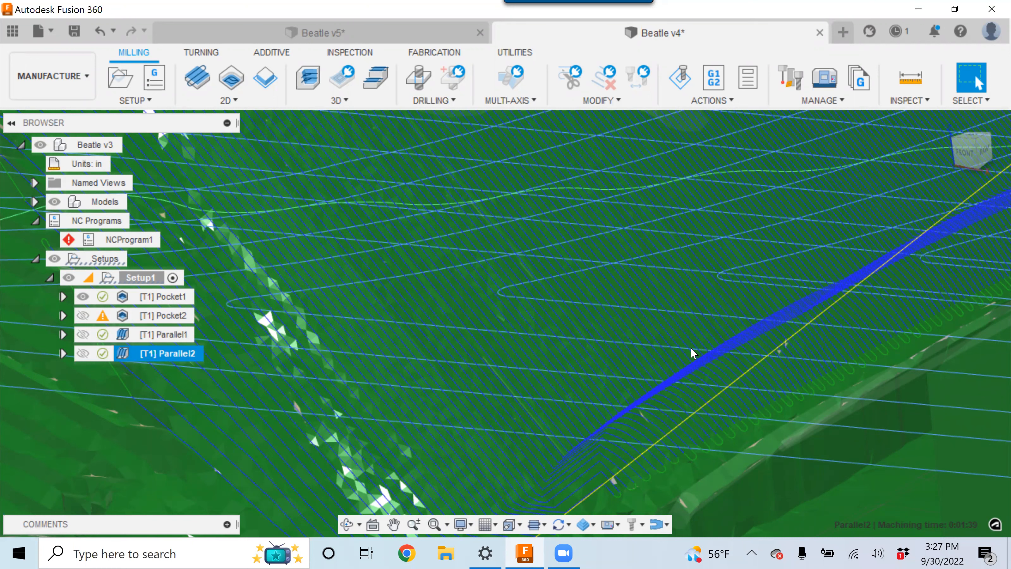
scroll(505, 240, down, 10)
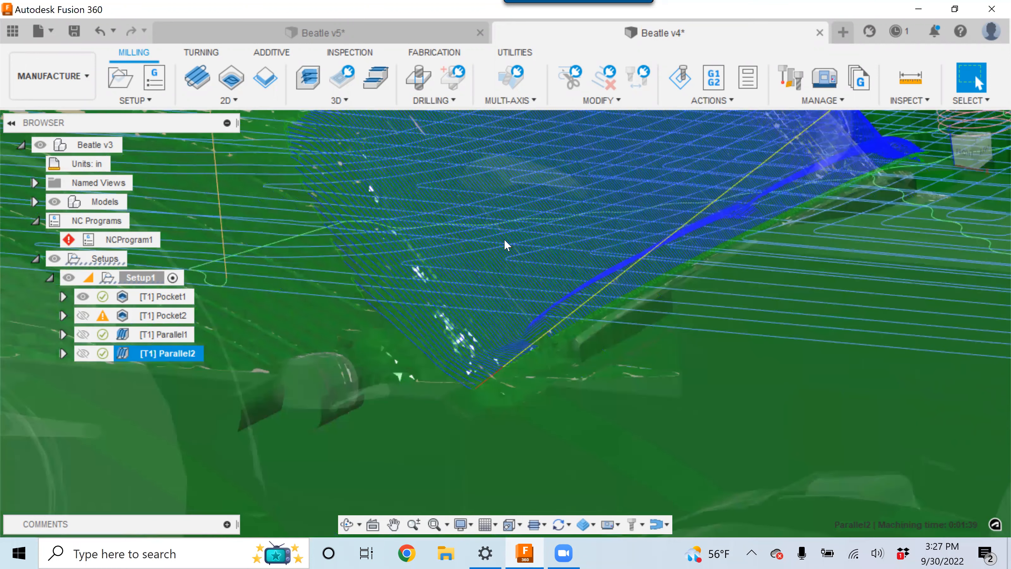
shift+middle_drag(500, 365, 450, 322)
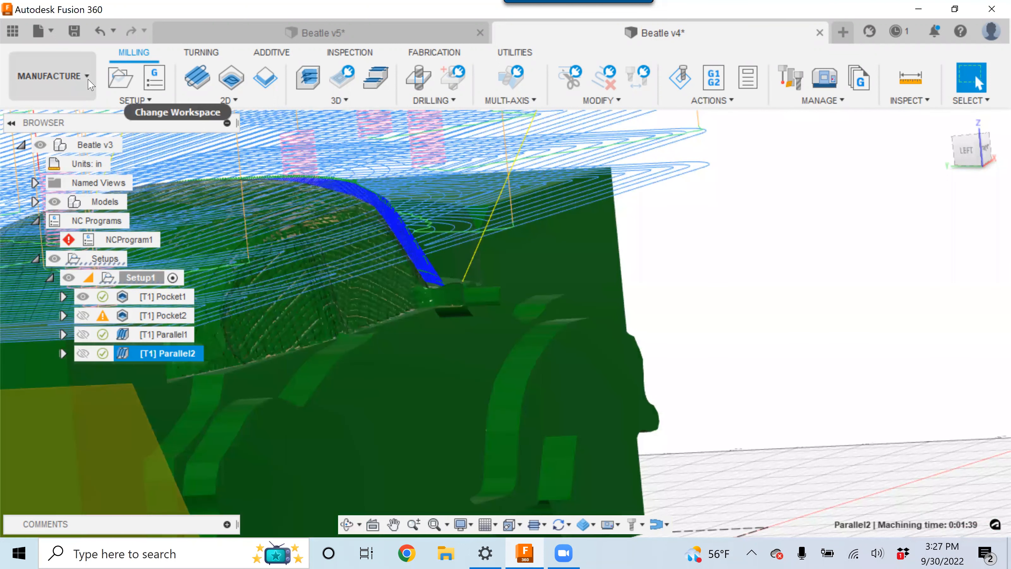
Step: Switch to the Design workspace and inspect the car's windshield and side mirror area from the side
click(53, 75)
click(61, 115)
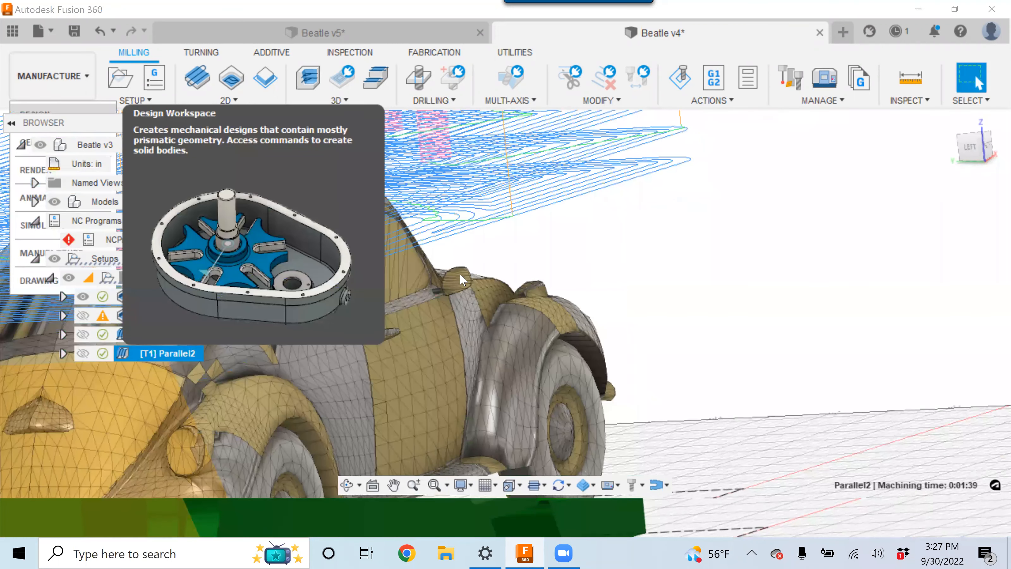
shift+middle_drag(511, 302, 509, 293)
scroll(510, 293, up, 8)
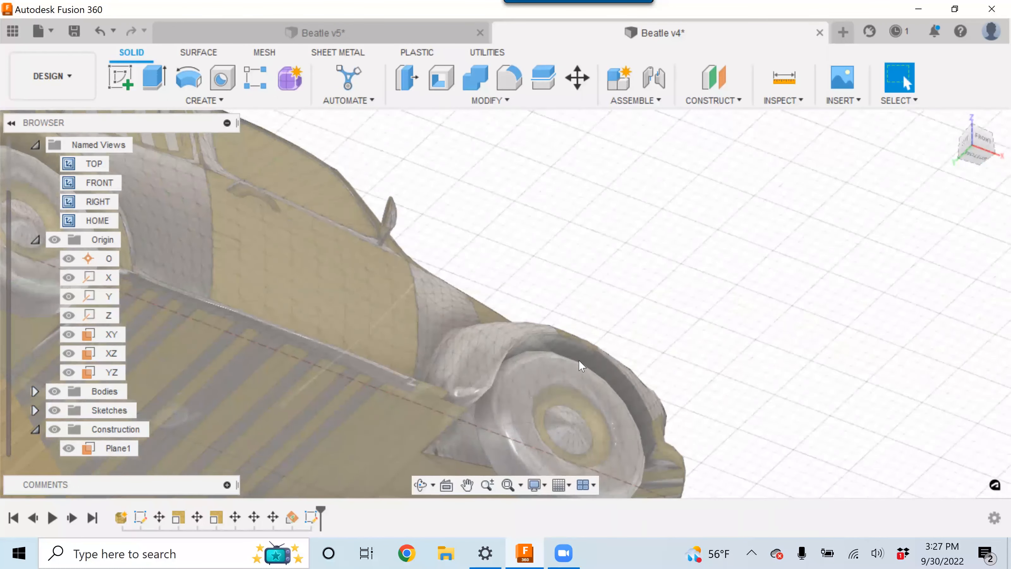
mouse_move(478, 350)
shift+middle_down()
mouse_move(478, 336)
mouse_move(474, 375)
mouse_move(479, 360)
shift+middle_up()
scroll(478, 350, down, 10)
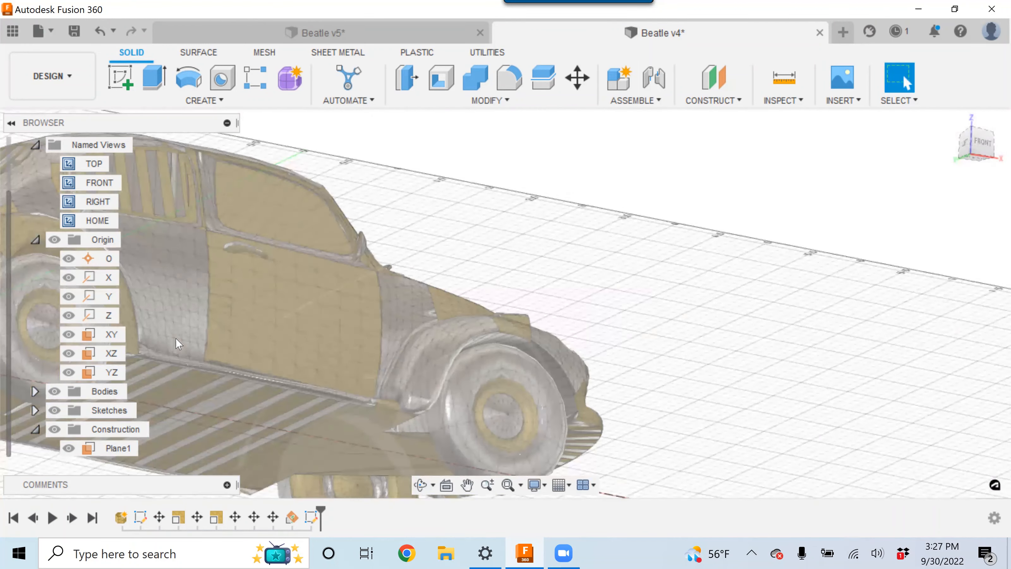
shift+middle_drag(202, 310, 661, 271)
scroll(307, 262, up, 10)
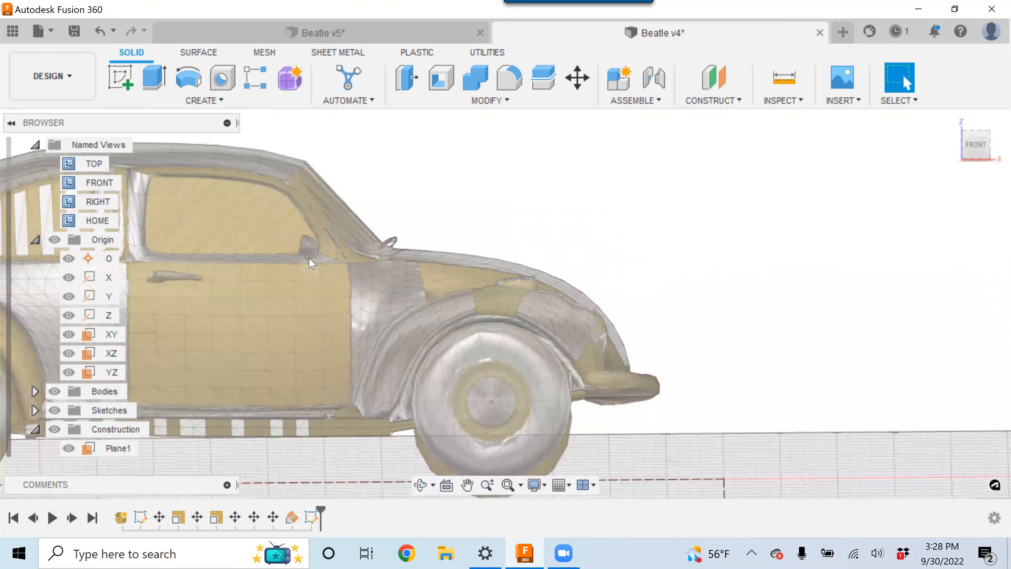
Step: Examine the side mirror and the car's front from several angles to judge the tilt needed for a side plane
shift+middle_drag(341, 312, 327, 285)
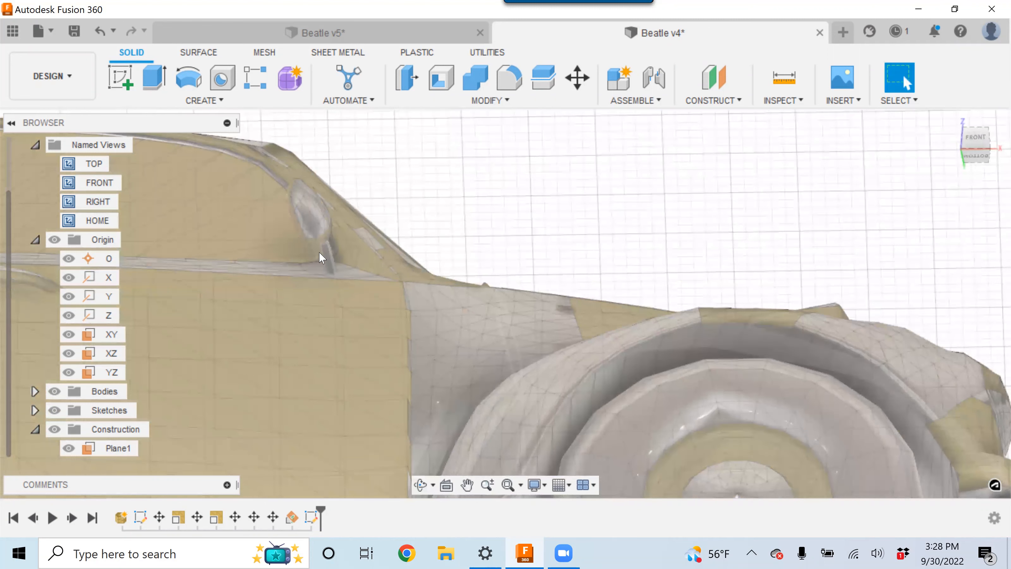
scroll(287, 284, down, 5)
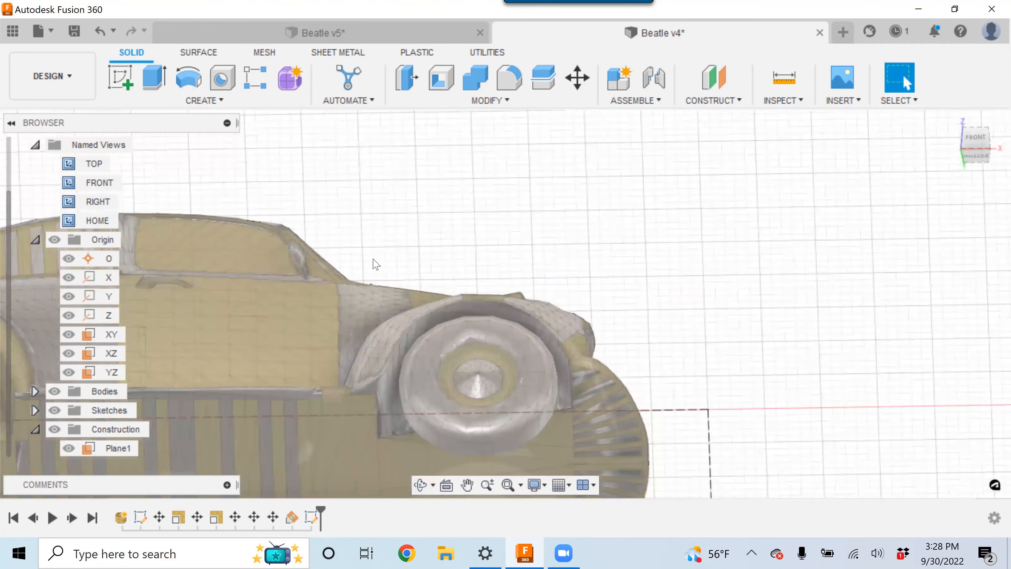
shift+middle_drag(360, 301, 239, 326)
scroll(346, 259, down, 5)
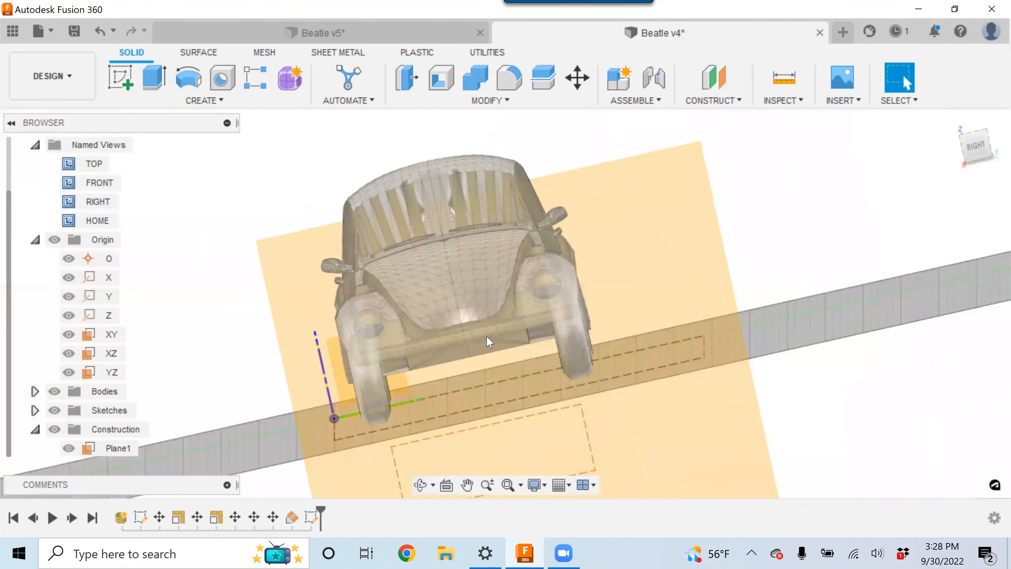
click(512, 318)
key(Escape)
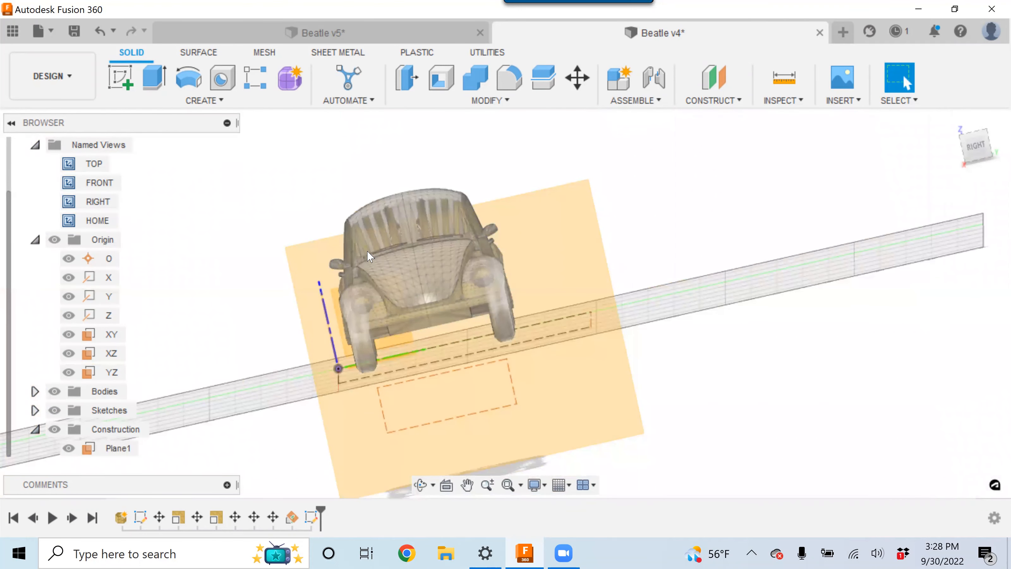
scroll(354, 288, up, 6)
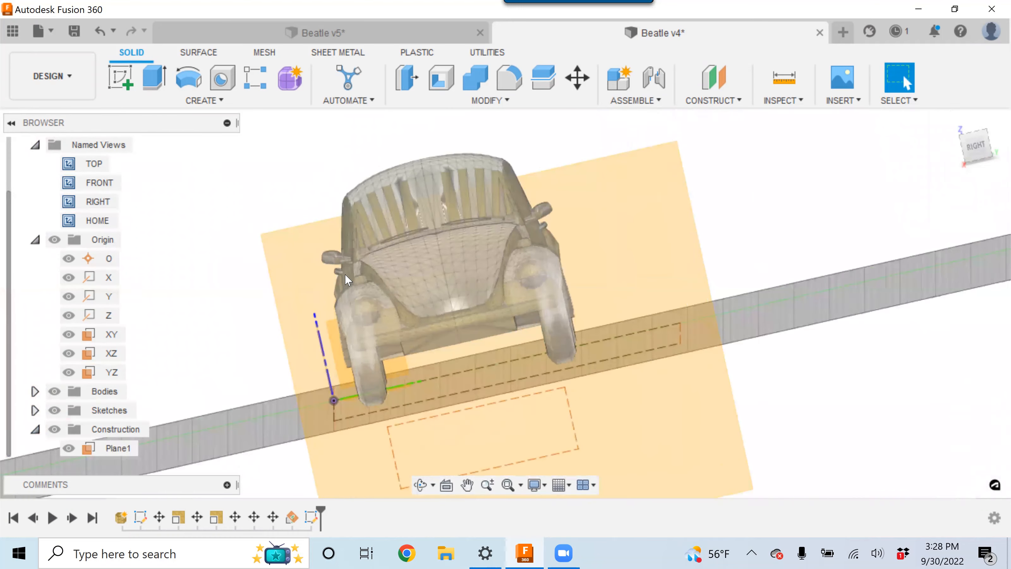
scroll(341, 264, down, 3)
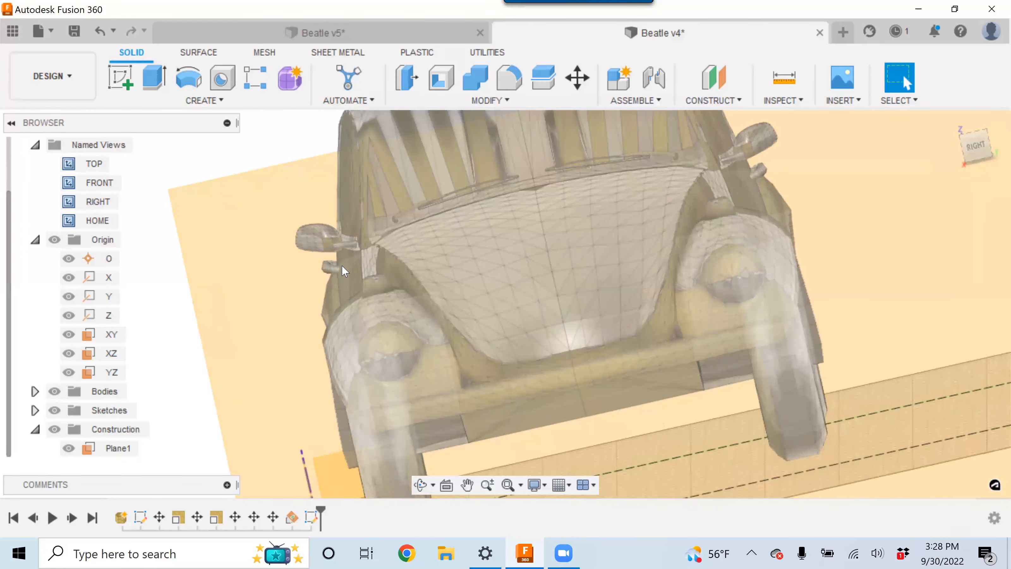
click(308, 322)
scroll(306, 318, down, 2)
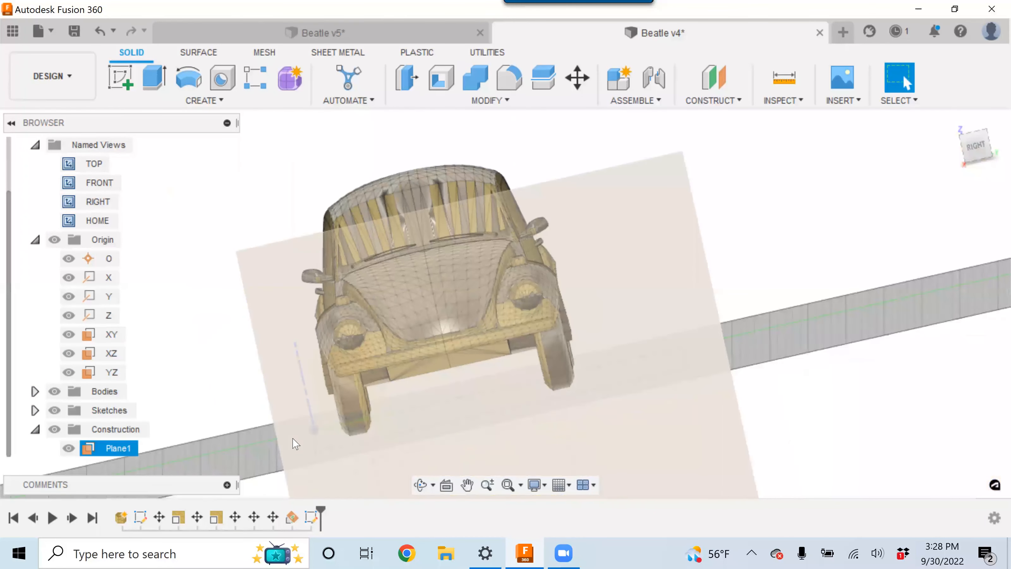
shift+middle_drag(291, 368, 318, 351)
key(Escape)
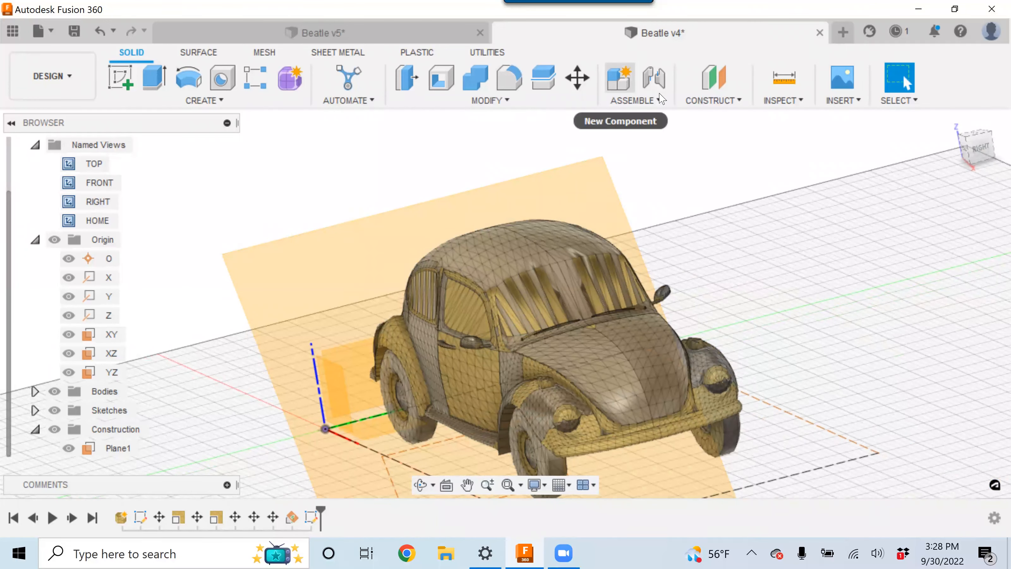
Step: Create a construction plane at an angle of -60 deg about the 9 in sketch line running along the car's side
click(736, 102)
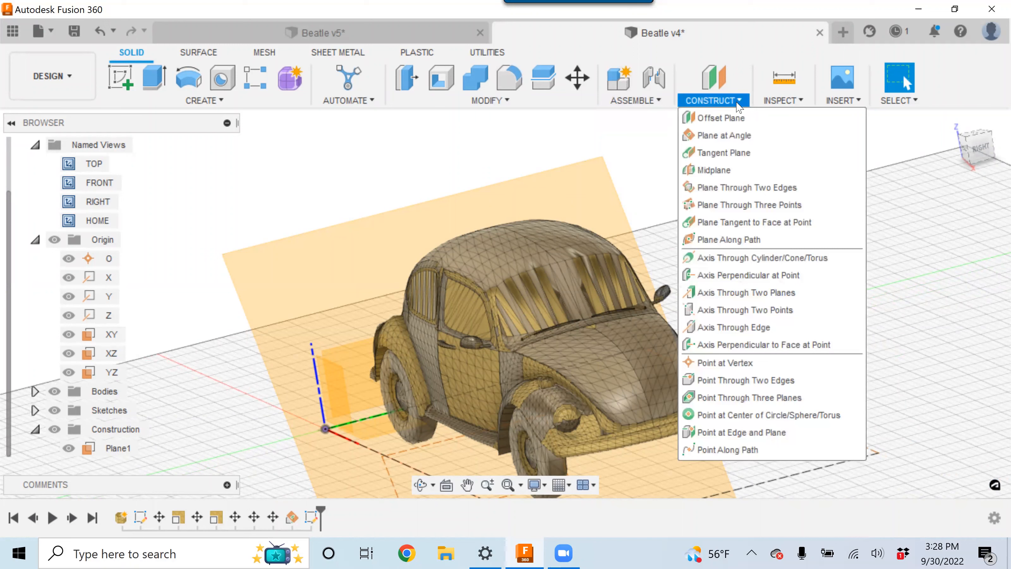
click(724, 136)
scroll(526, 218, down, 2)
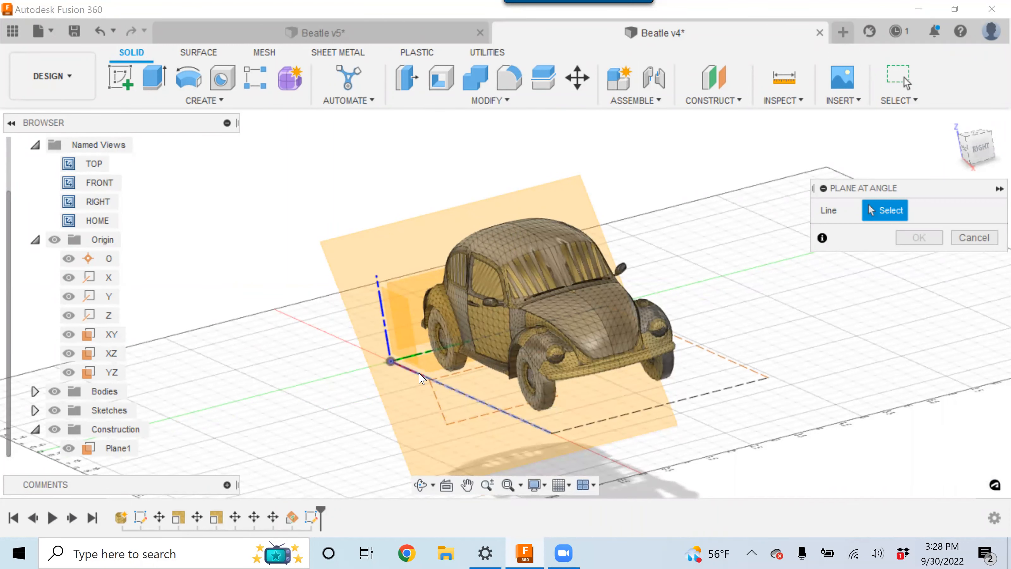
click(464, 396)
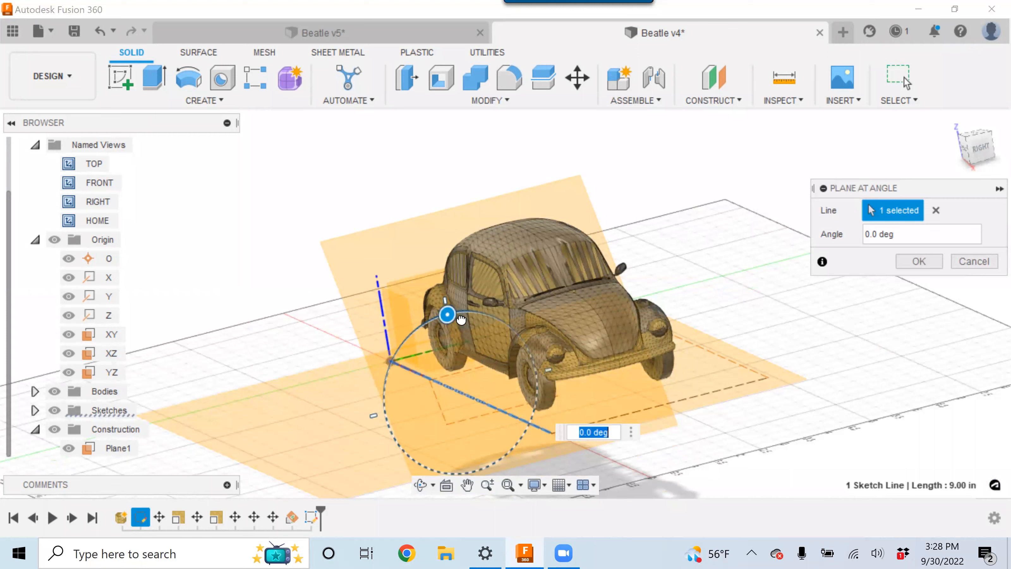
drag(461, 320, 508, 327)
scroll(511, 352, down, 3)
shift+middle_drag(503, 366, 480, 384)
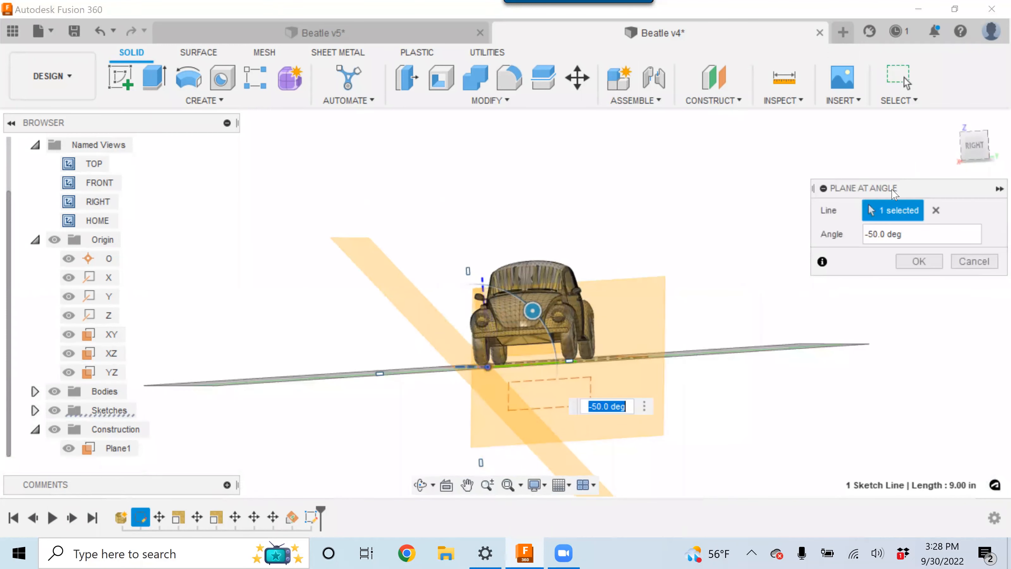
click(974, 145)
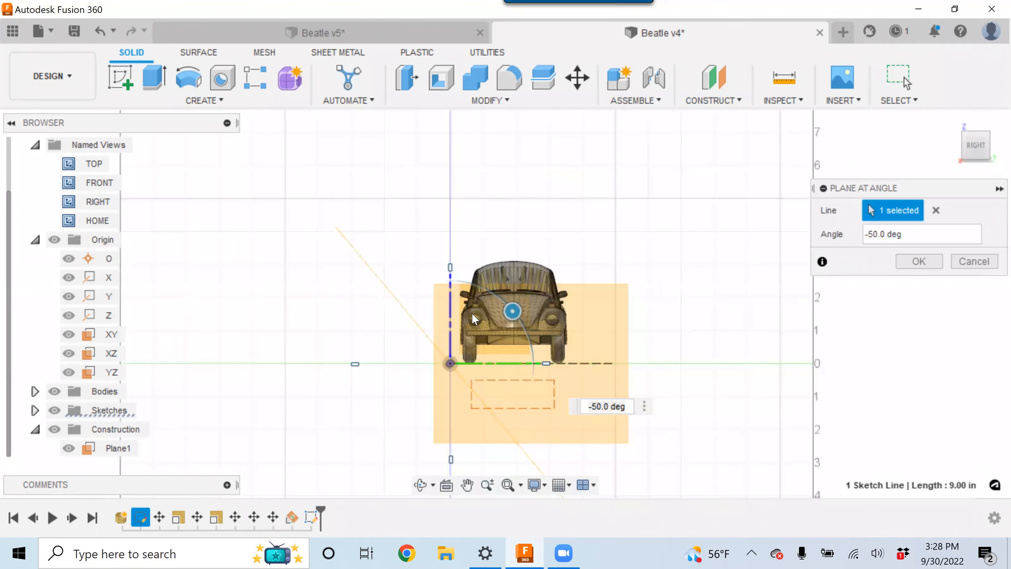
scroll(472, 313, up, 3)
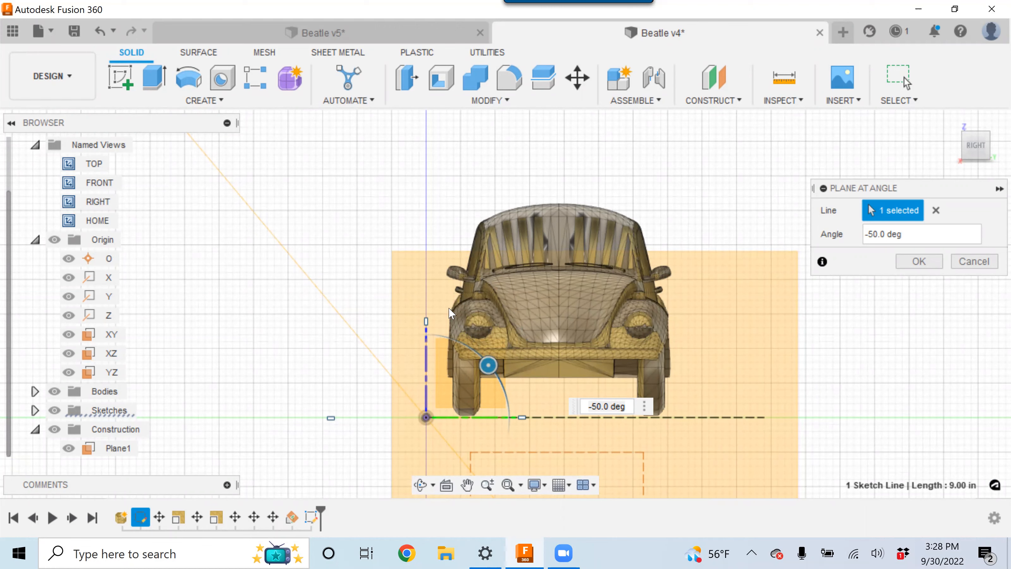
mouse_move(498, 366)
mouse_down()
mouse_move(500, 391)
mouse_move(496, 376)
mouse_up()
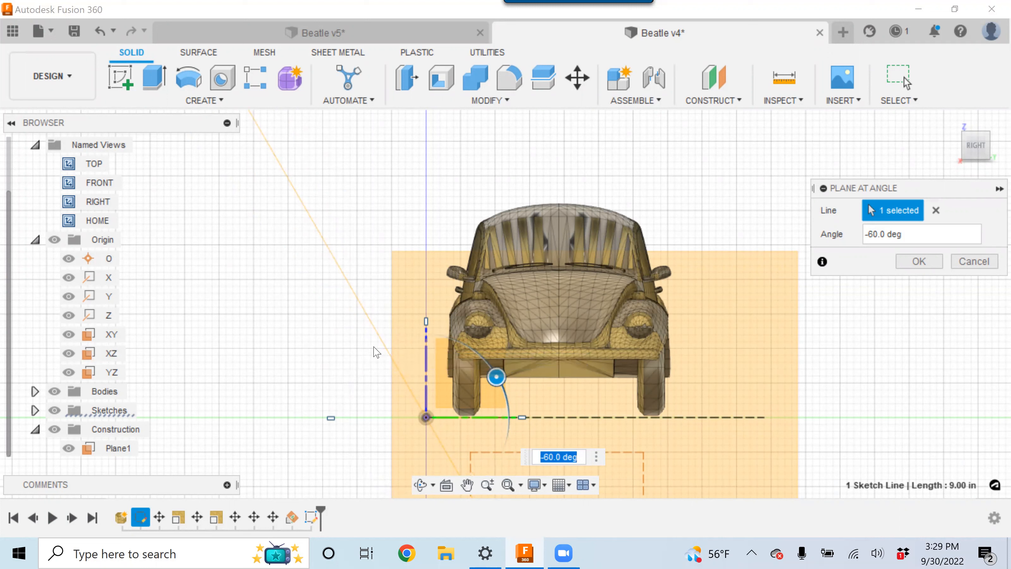
mouse_move(496, 376)
mouse_down()
mouse_move(504, 385)
mouse_move(470, 343)
mouse_move(491, 382)
mouse_up()
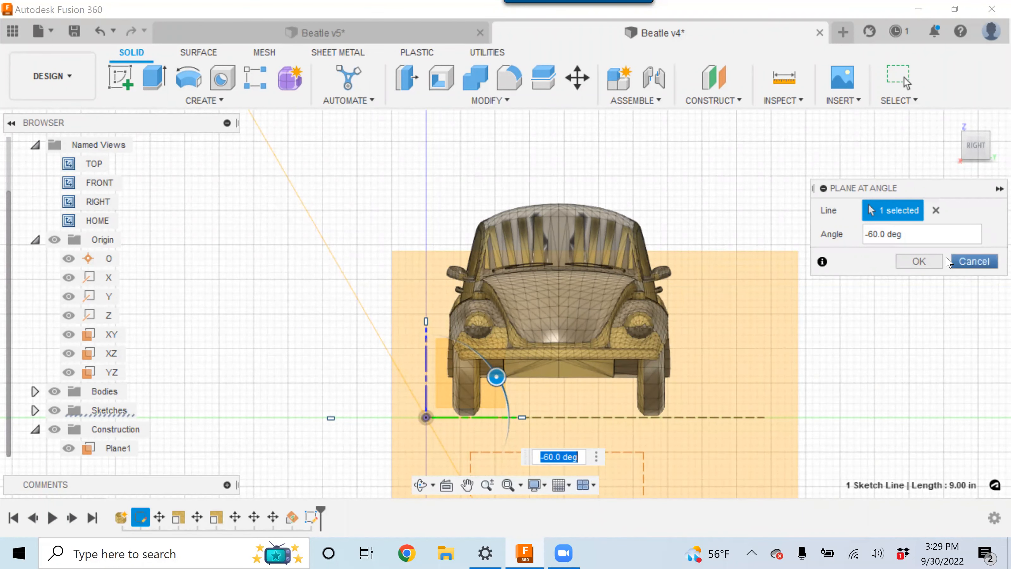
click(915, 262)
Step: Start a sketch on the new side plane and draw a construction-line rectangle around the side mirror
shift+middle_drag(438, 434, 488, 370)
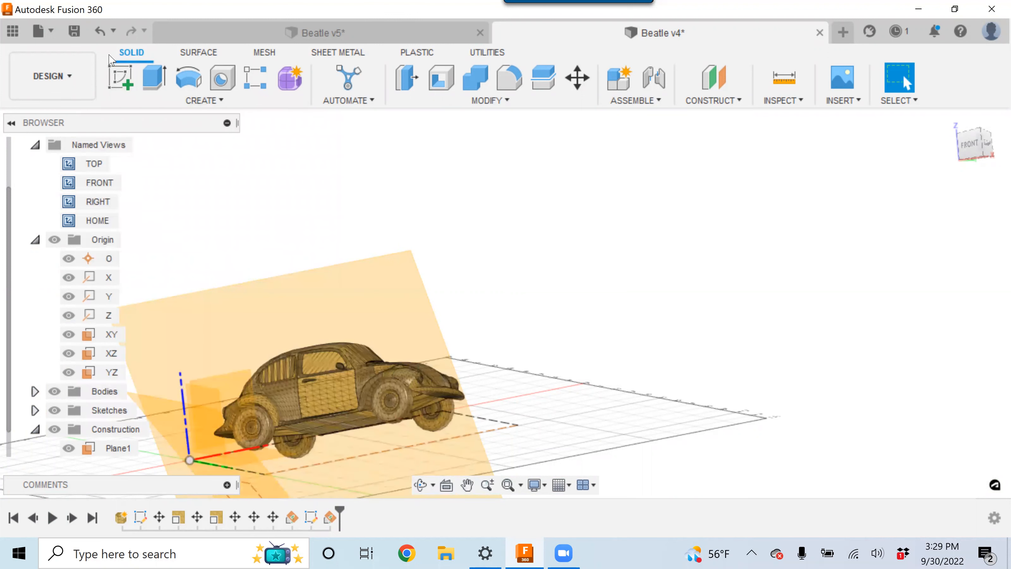
click(122, 76)
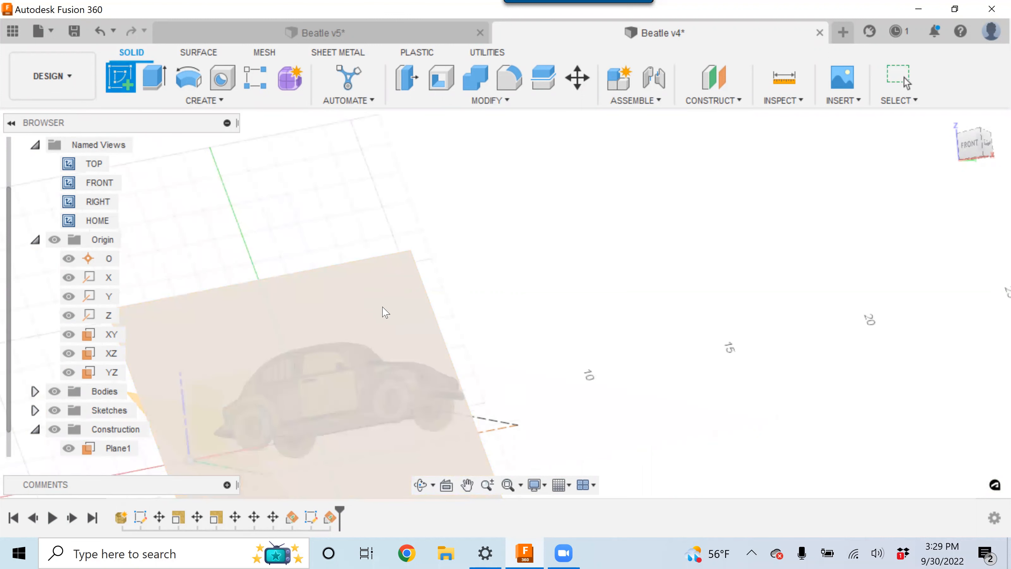
click(370, 321)
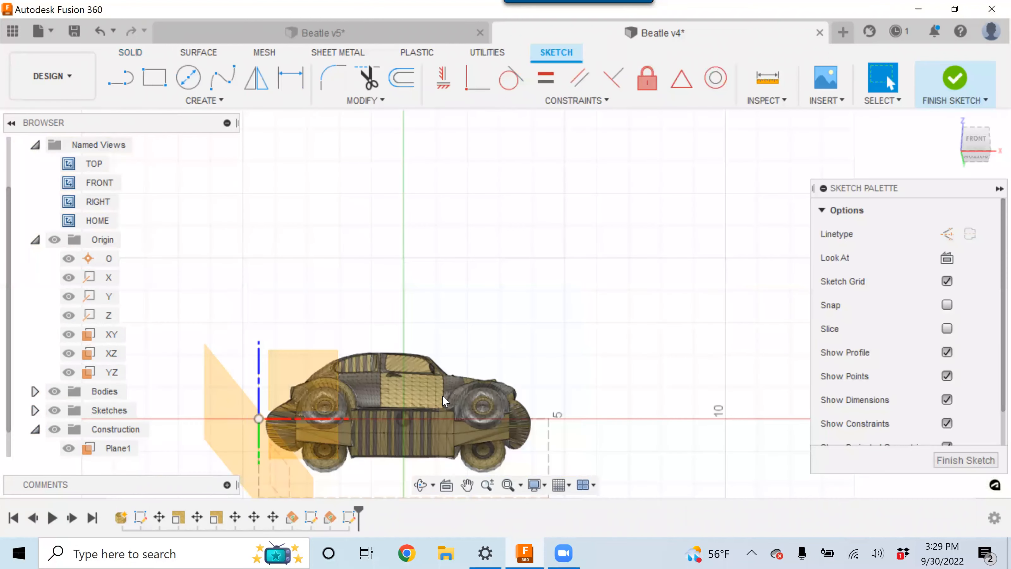
scroll(434, 390, up, 6)
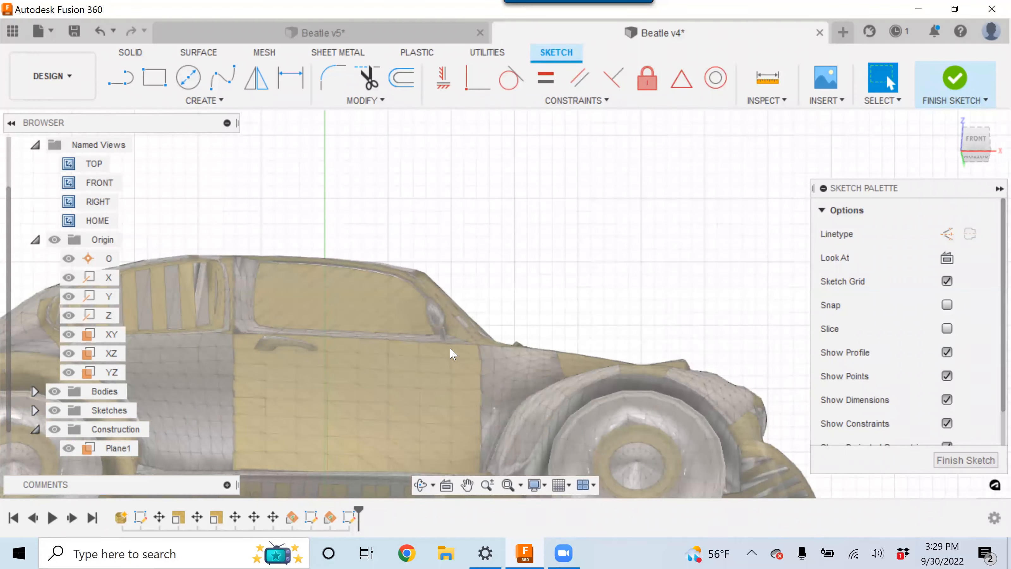
click(154, 81)
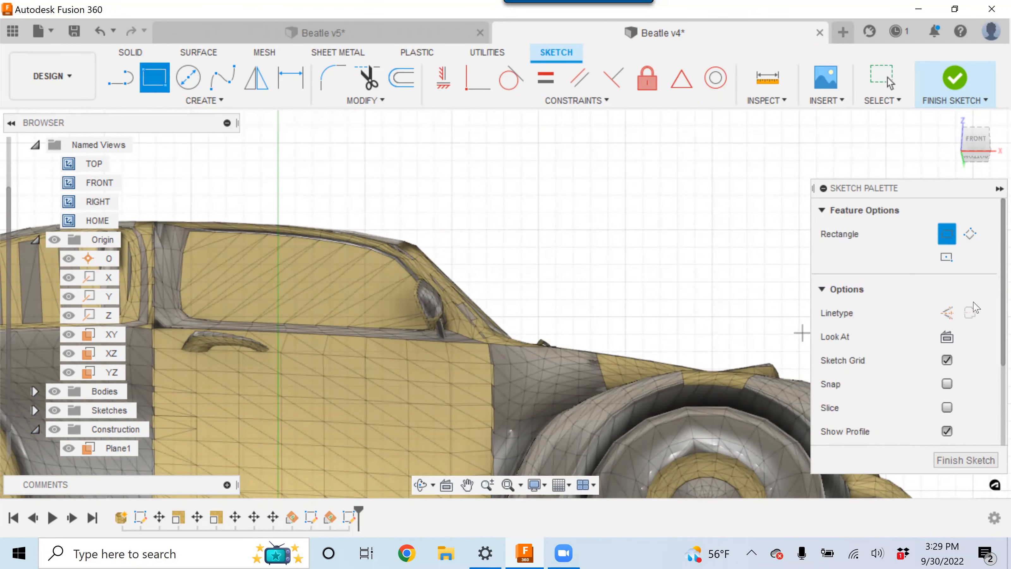
click(946, 313)
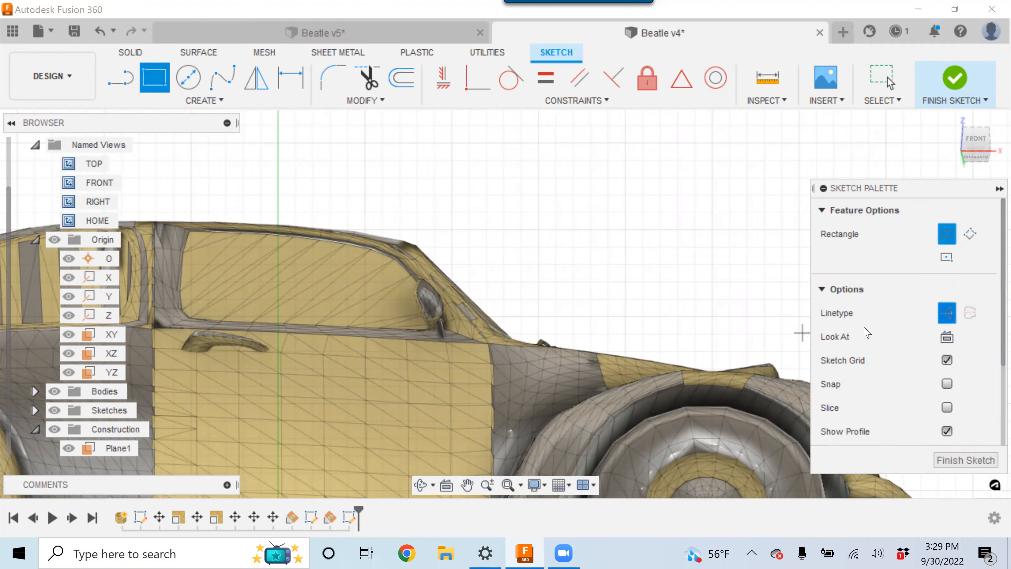
click(394, 277)
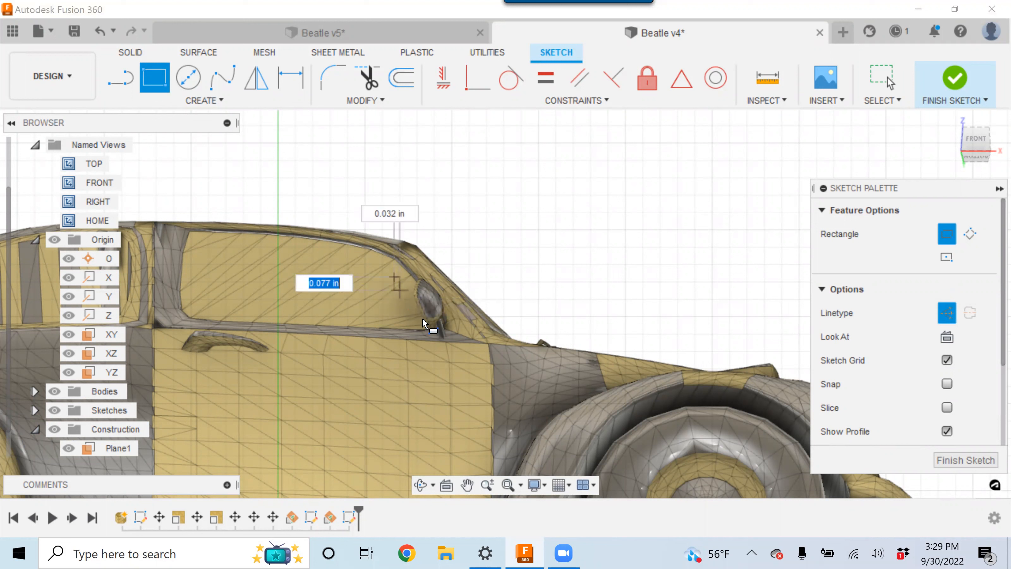
click(457, 360)
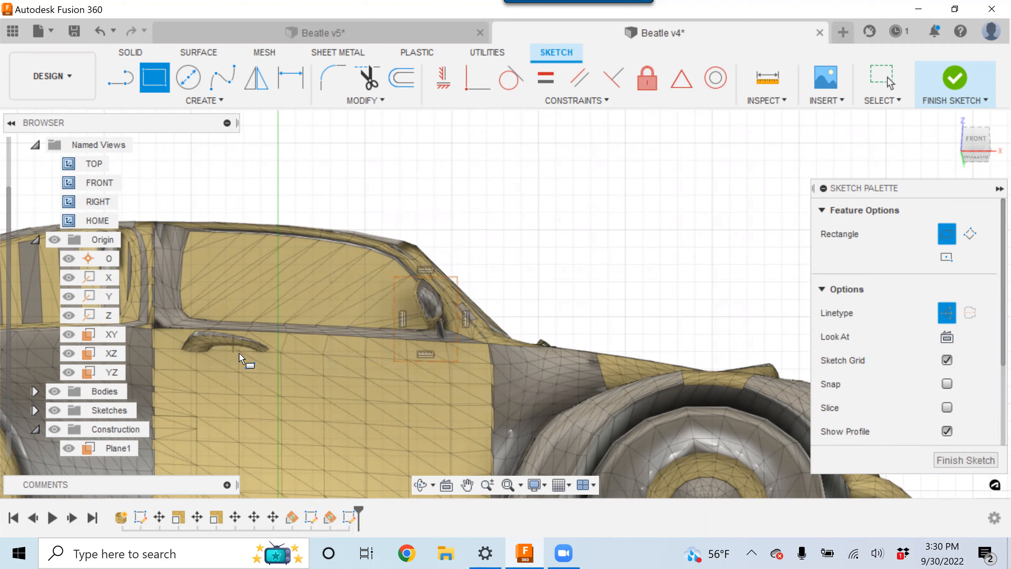
Step: Draw a second construction rectangle around the door handle and finish the sketch
click(180, 328)
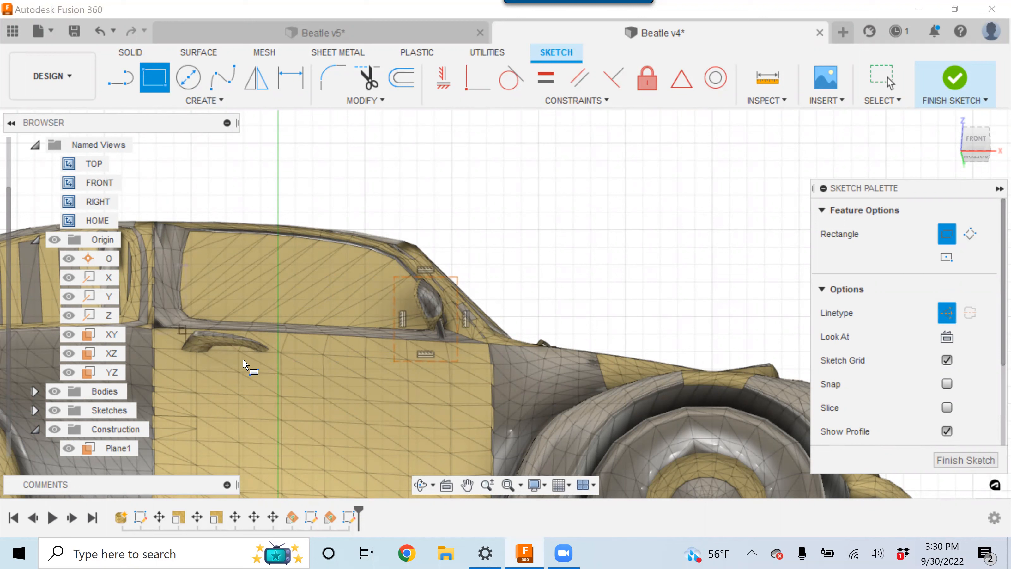
click(273, 359)
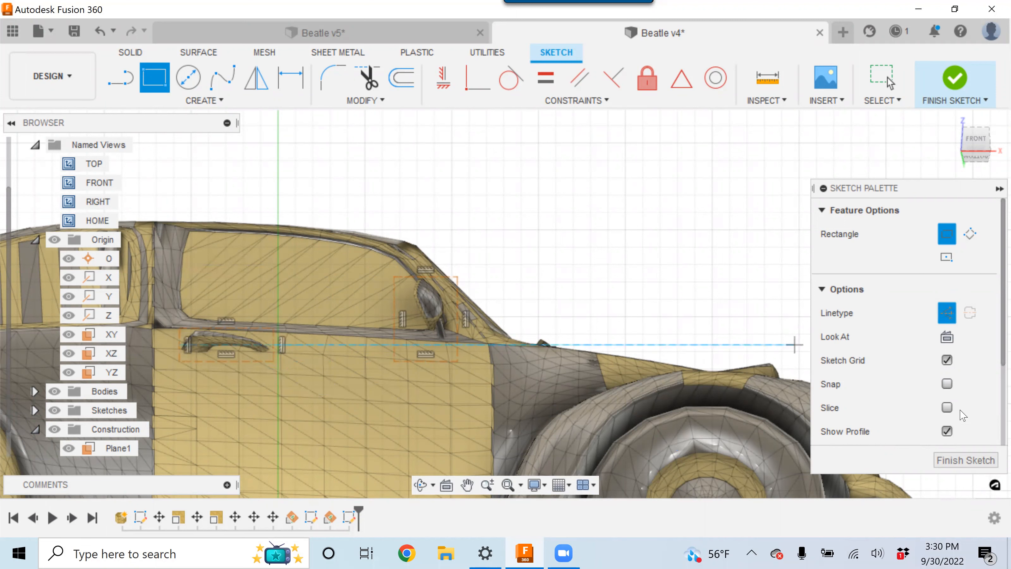
click(965, 460)
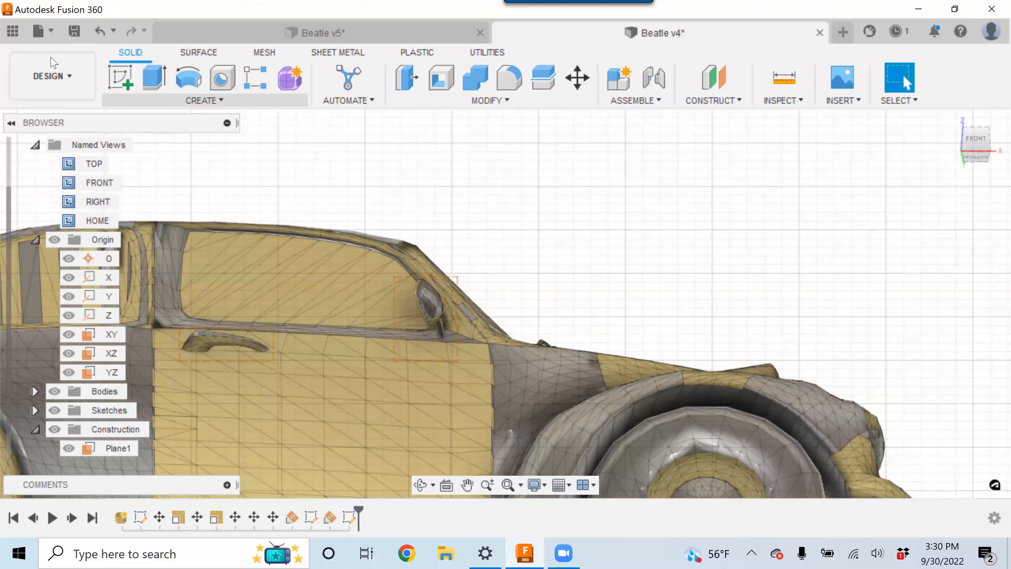
Step: Switch to the Manufacture workspace and start a new 3D Parallel toolpath in Setup1
click(52, 76)
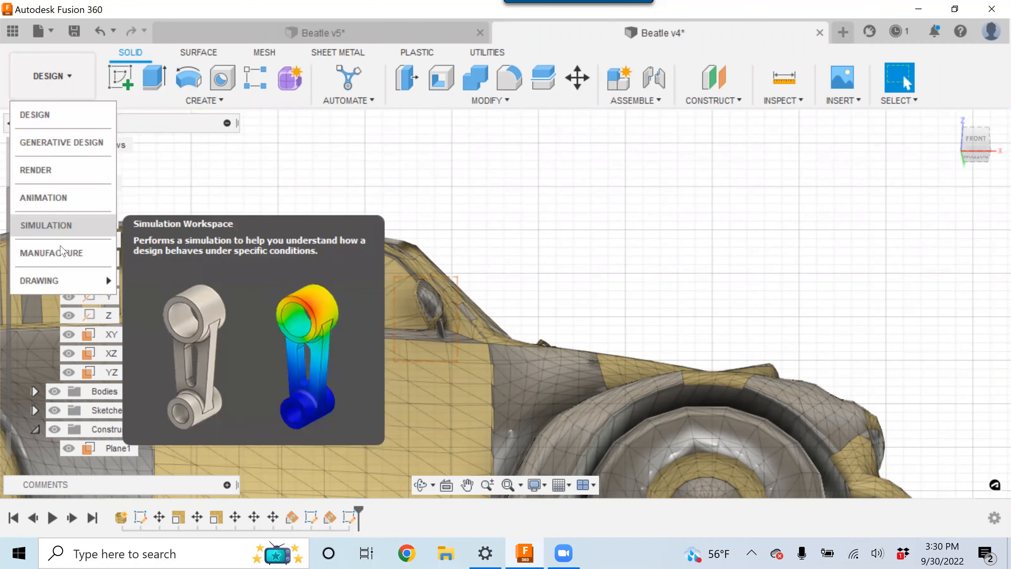
click(59, 252)
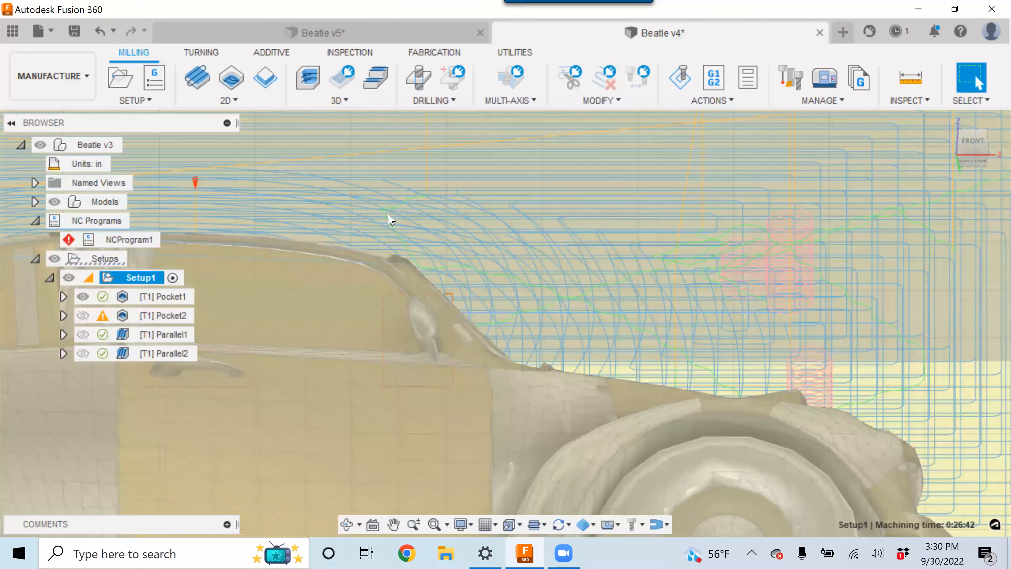
scroll(428, 365, down, 6)
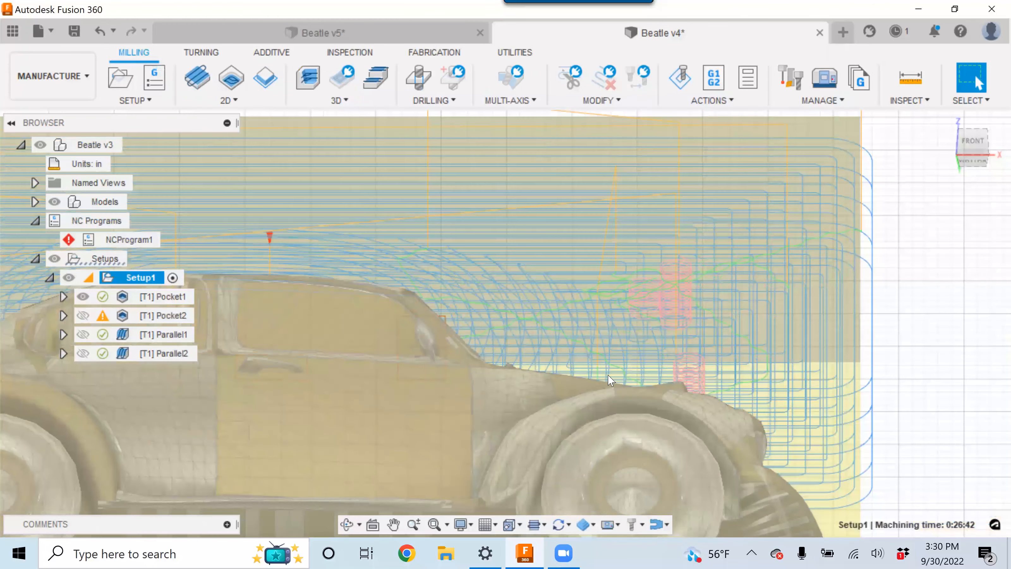
shift+middle_drag(580, 406, 507, 450)
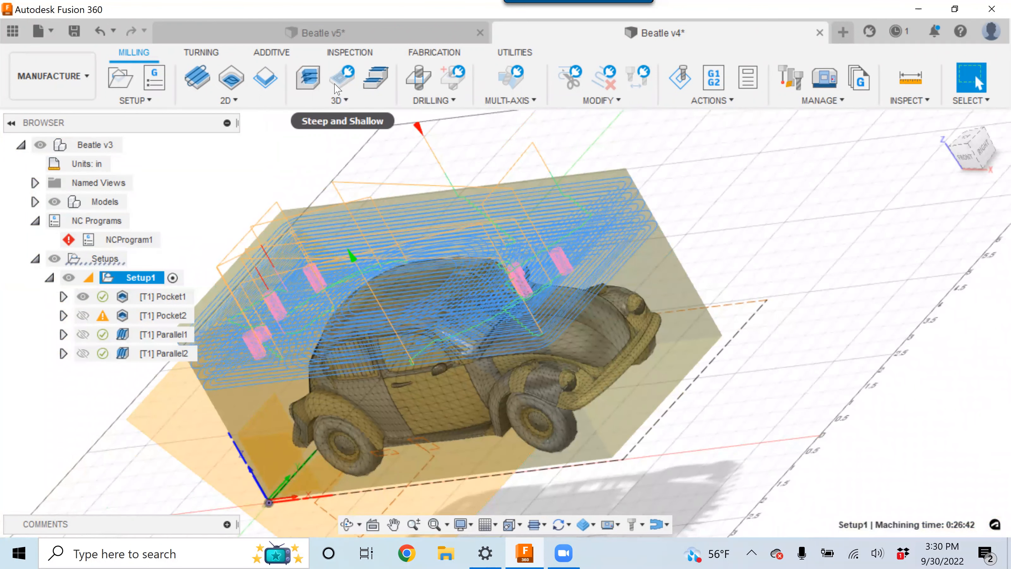
click(346, 101)
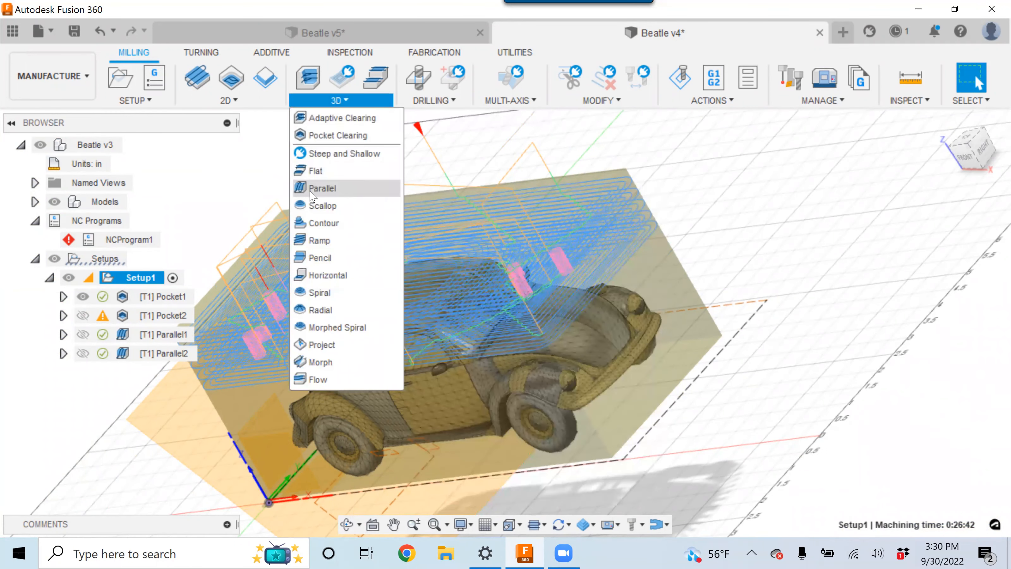
click(390, 189)
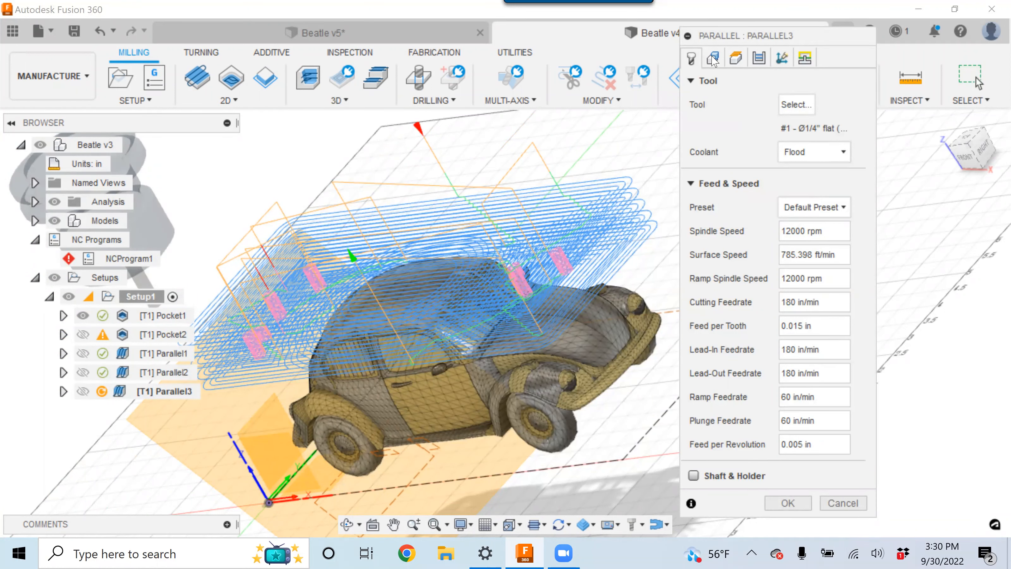
click(712, 58)
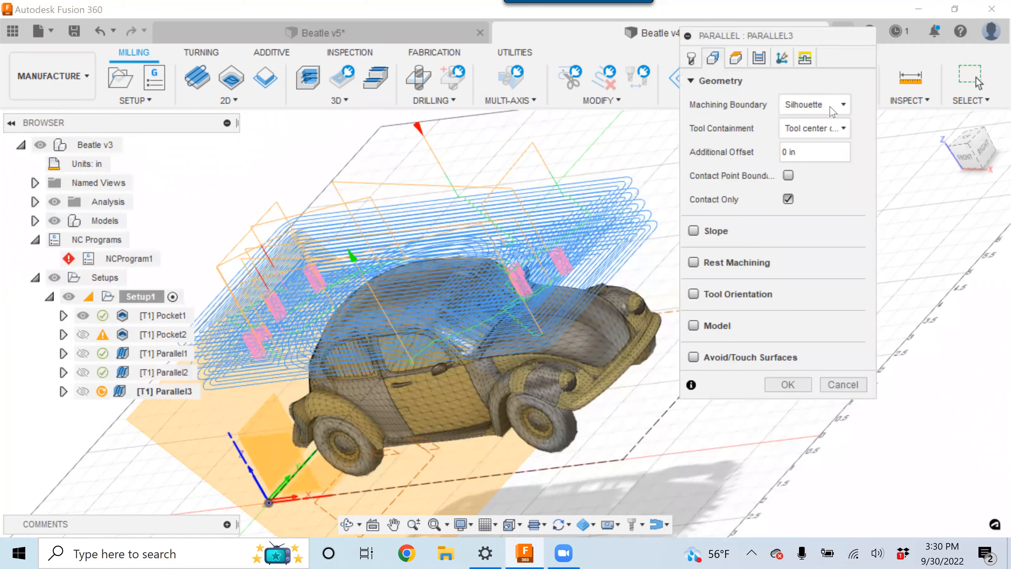
click(842, 104)
click(821, 160)
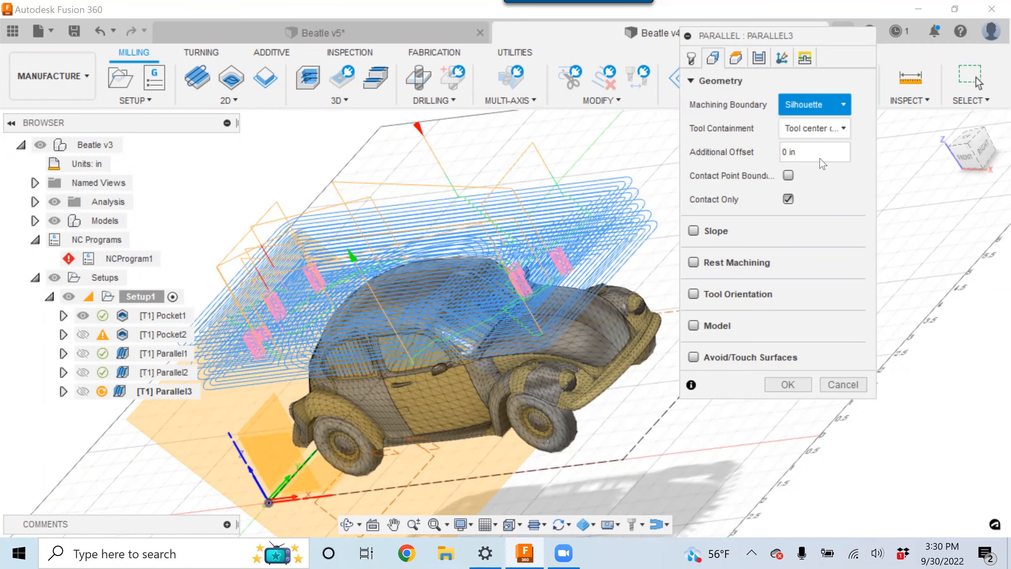
scroll(394, 462, up, 1)
scroll(393, 462, up, 1)
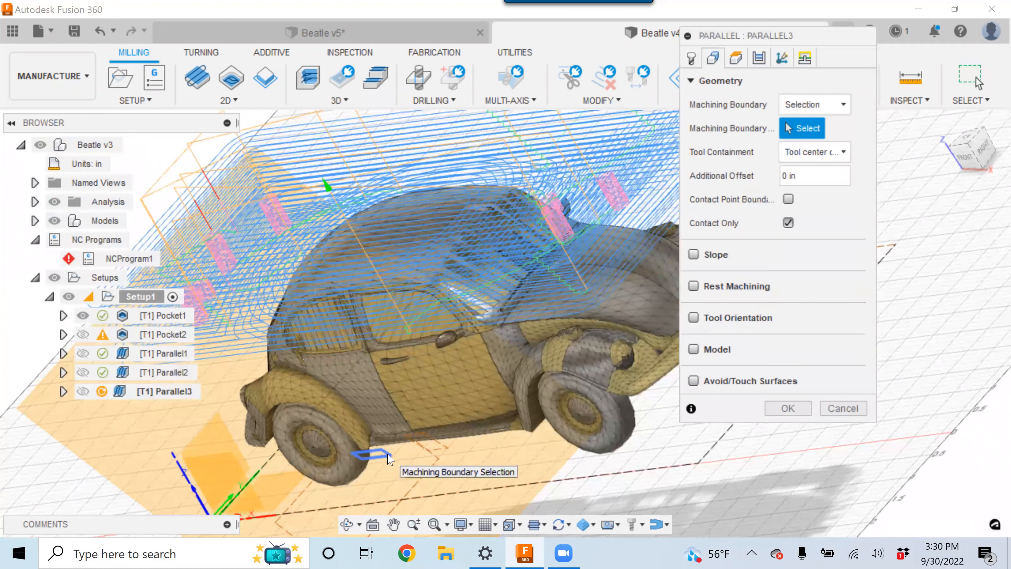
click(446, 457)
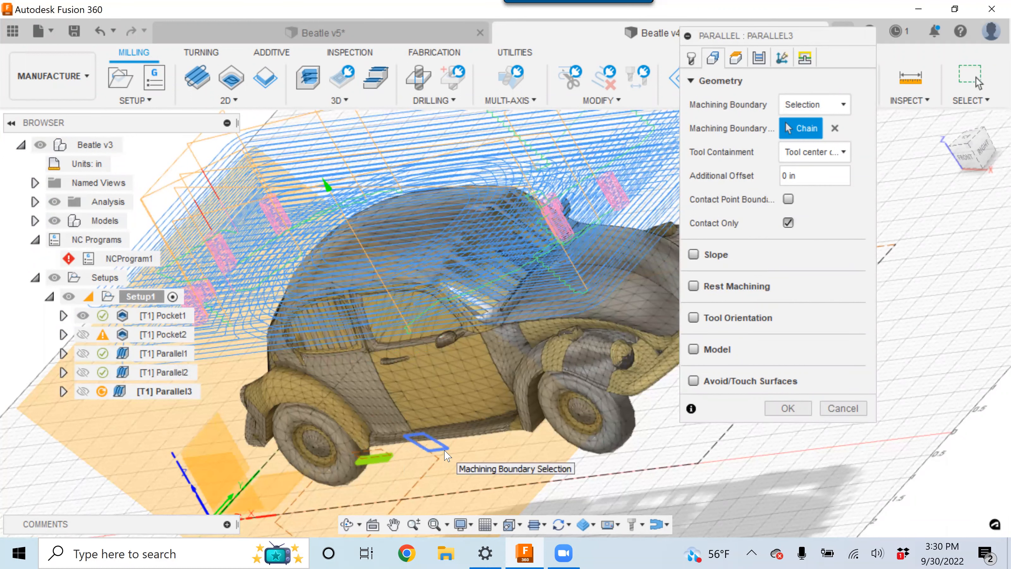
click(445, 452)
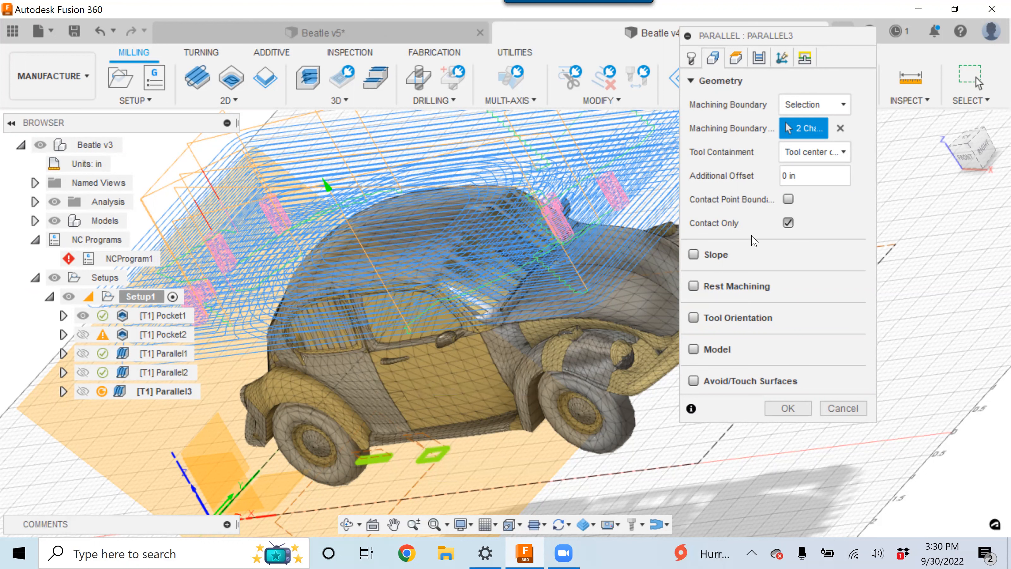
click(693, 318)
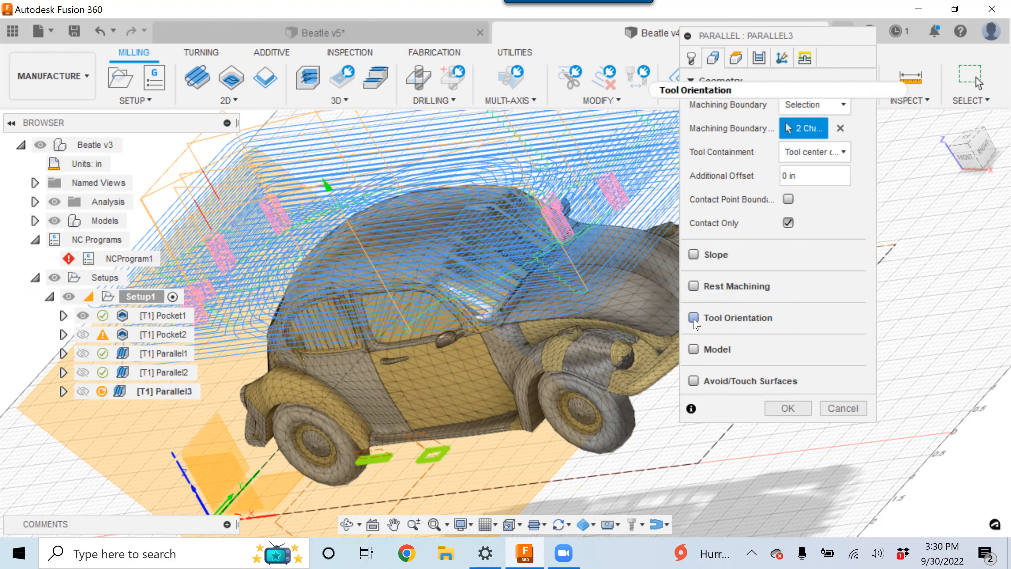
scroll(472, 443, down, 3)
shift+middle_drag(456, 421, 279, 239)
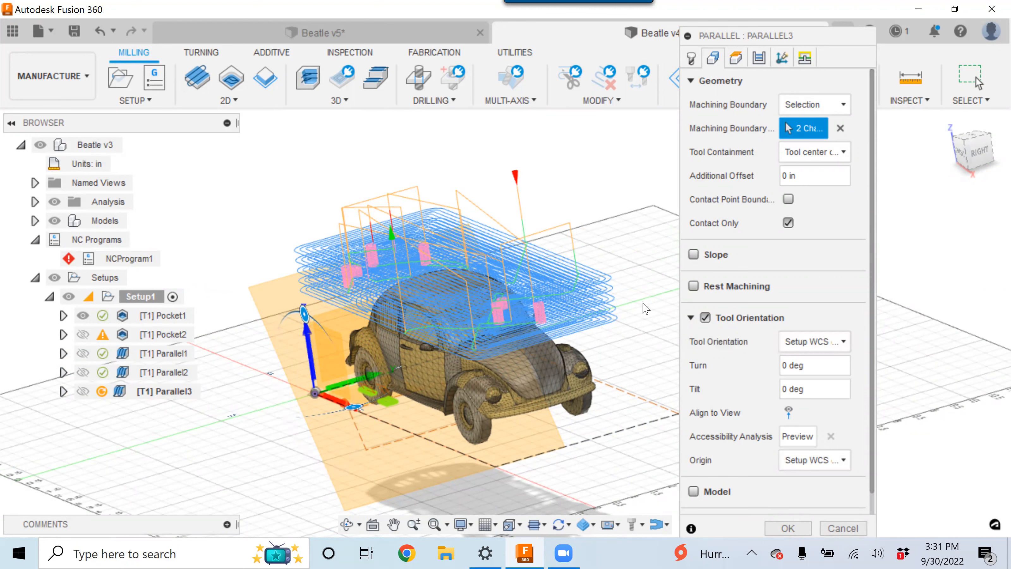
Step: Switch to the Design workspace and make the hidden construction plane Plane2 visible alongside Plane1
click(89, 78)
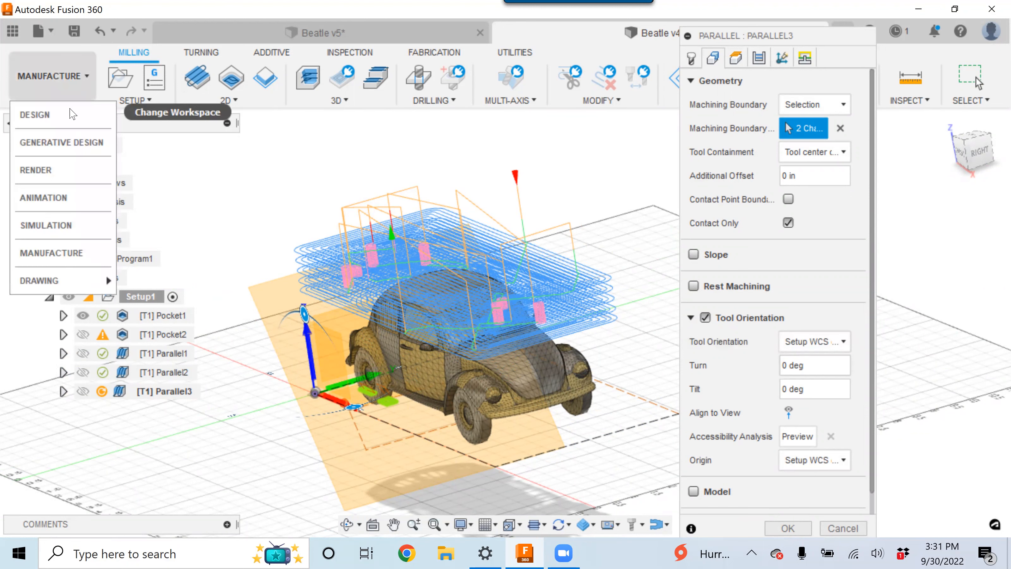
click(40, 112)
click(96, 447)
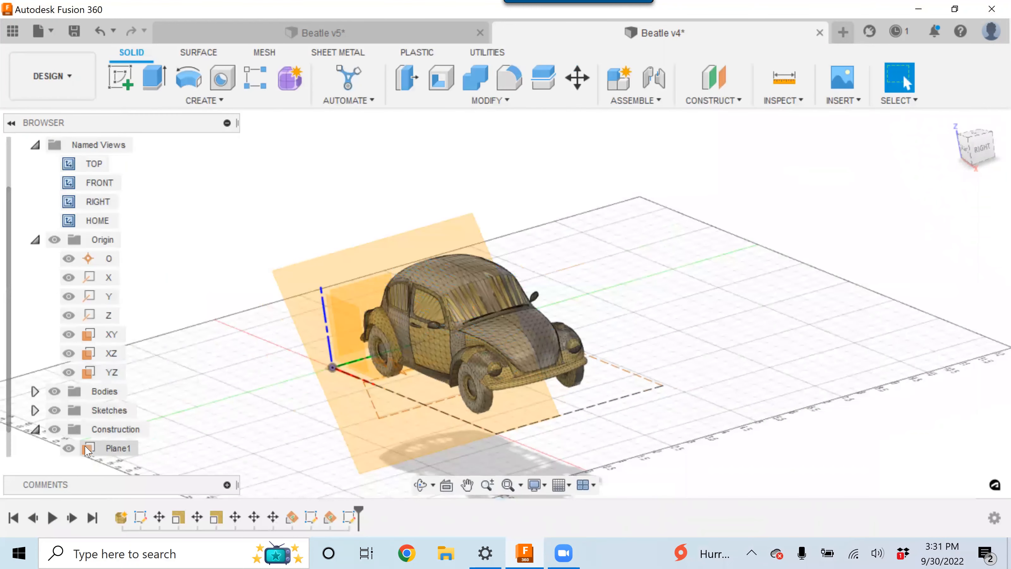
click(69, 448)
click(120, 449)
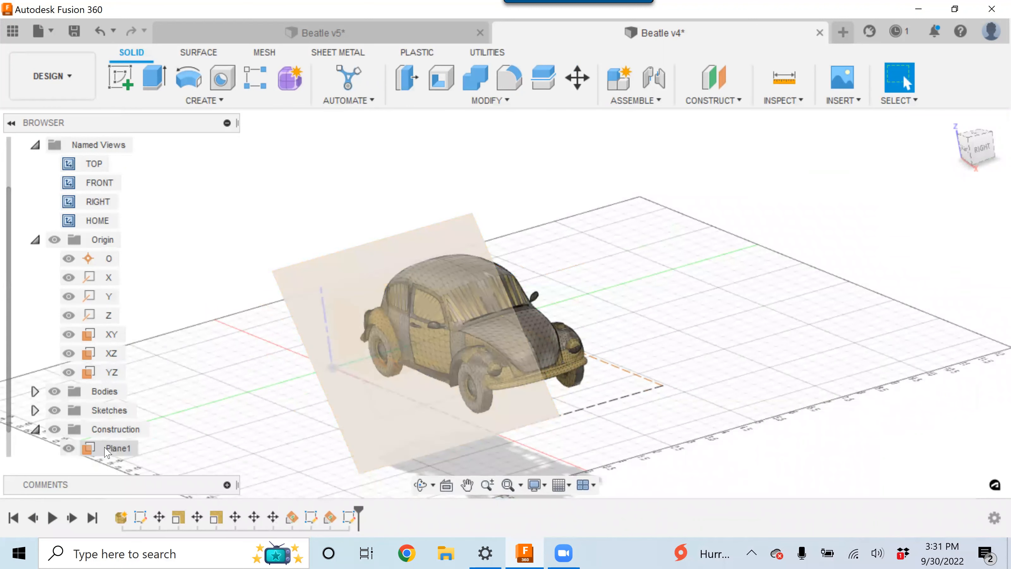
scroll(131, 424, down, 1)
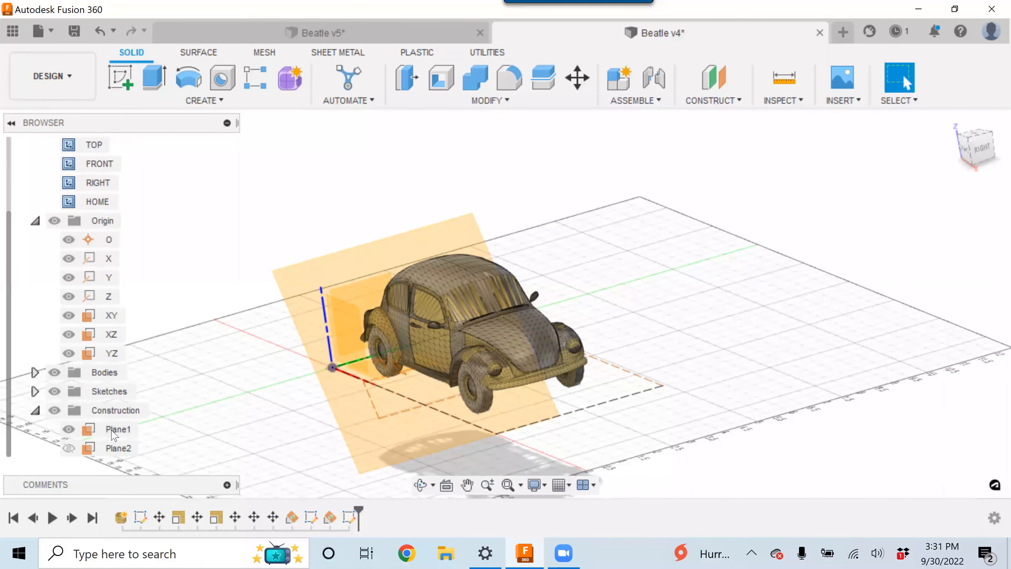
click(69, 448)
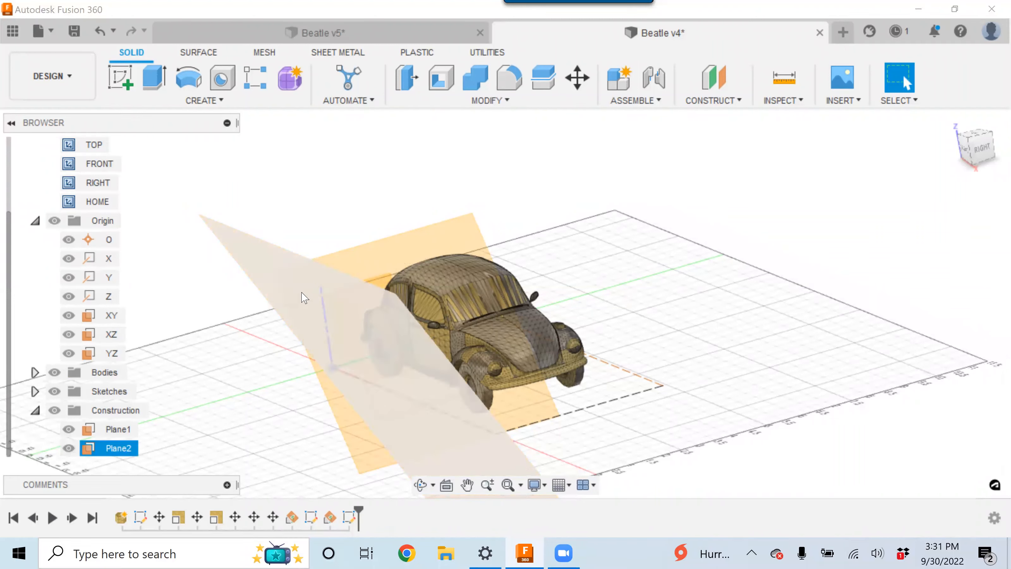
Step: Return to the Manufacture workspace and start a new 3D Parallel toolpath in Setup1
click(77, 81)
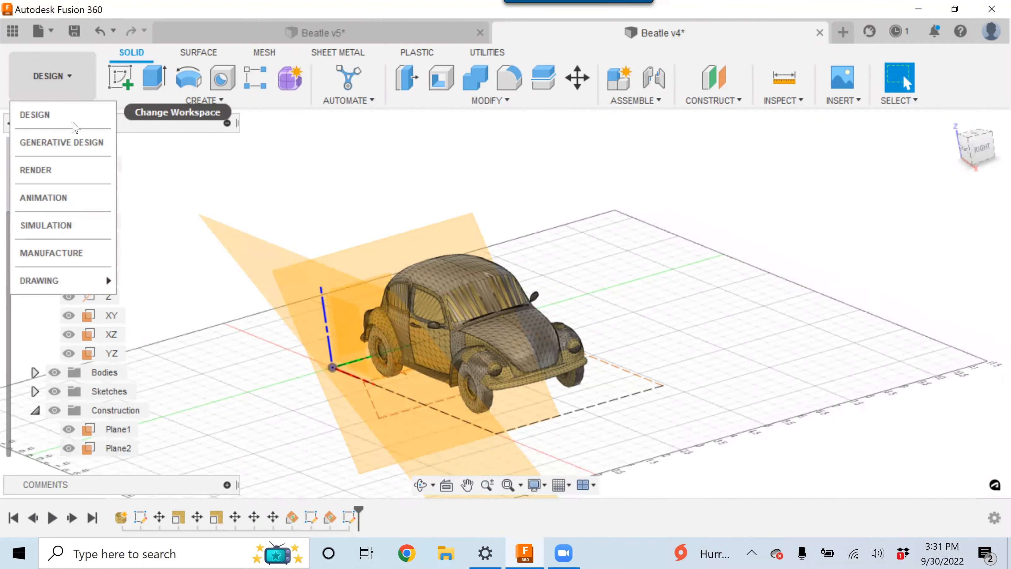
click(68, 252)
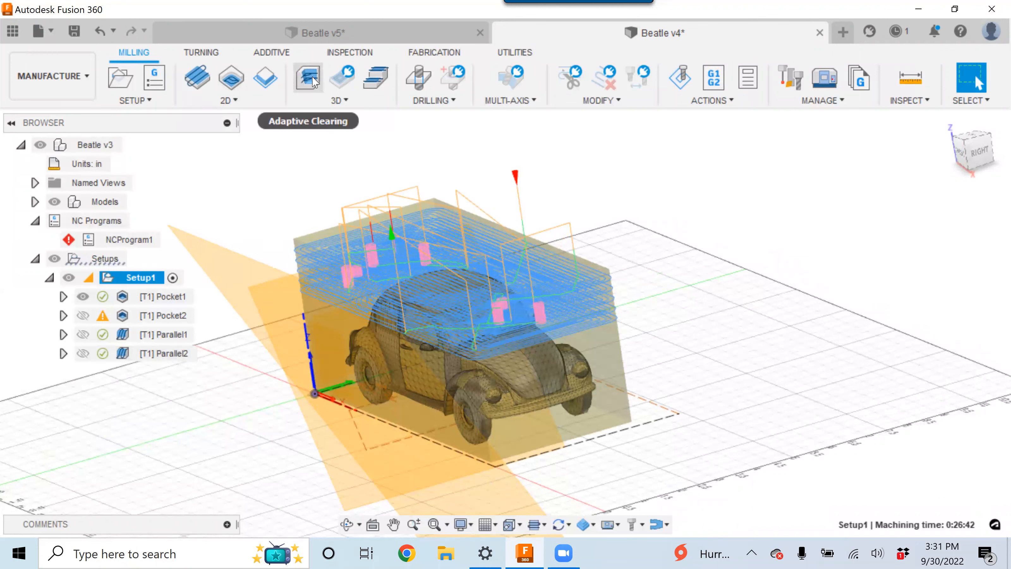
click(314, 81)
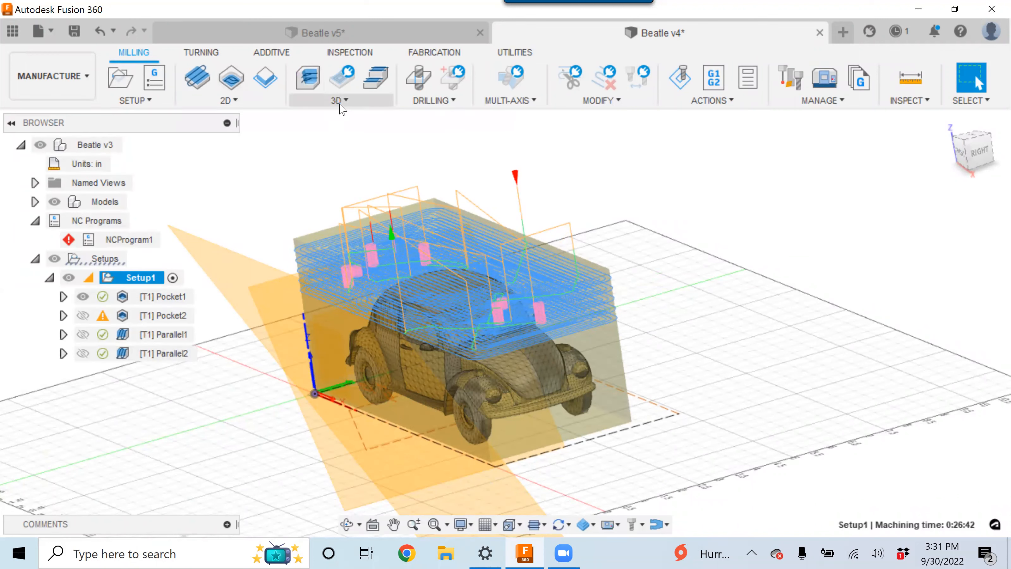
click(340, 104)
click(332, 195)
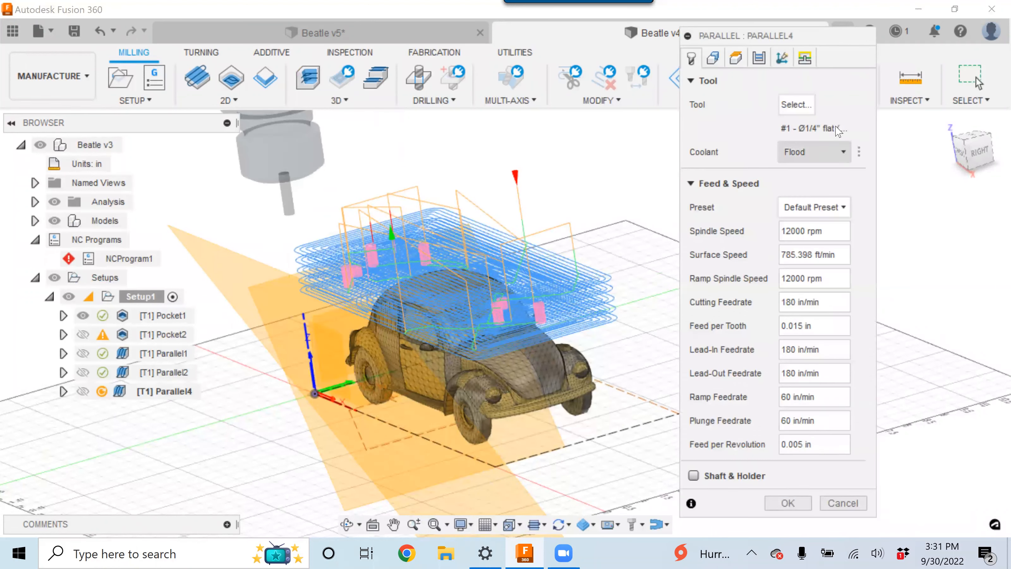
Step: Set the machining boundary to Selection and pick the side mirror and door handle rectangles as its two chains
click(712, 58)
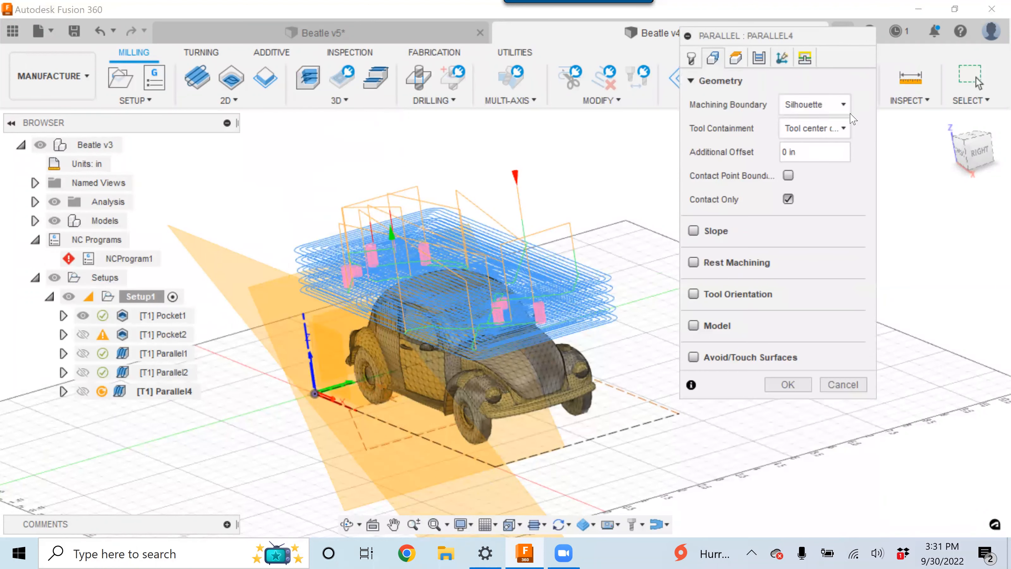
click(842, 105)
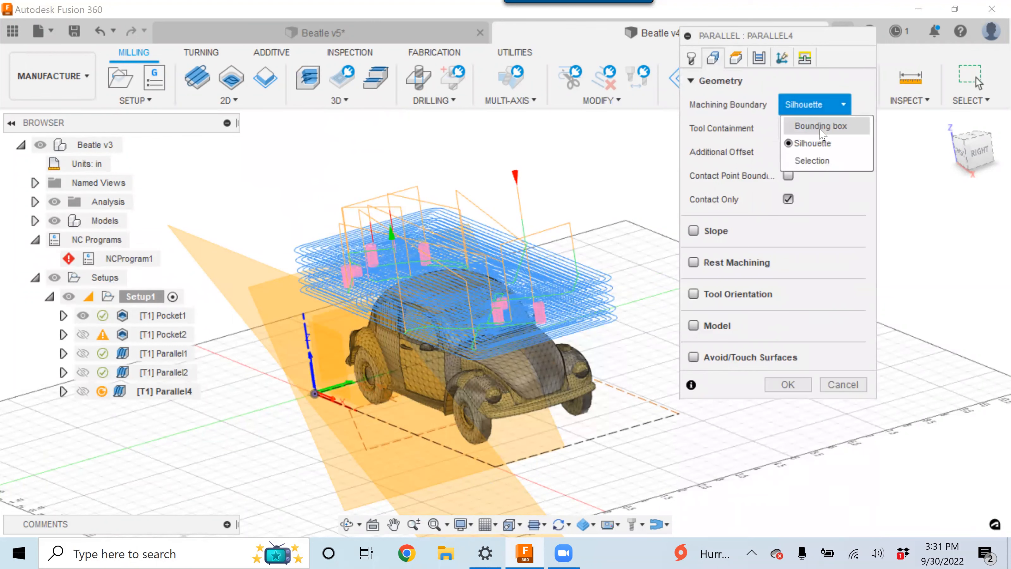
click(812, 161)
scroll(411, 338, up, 5)
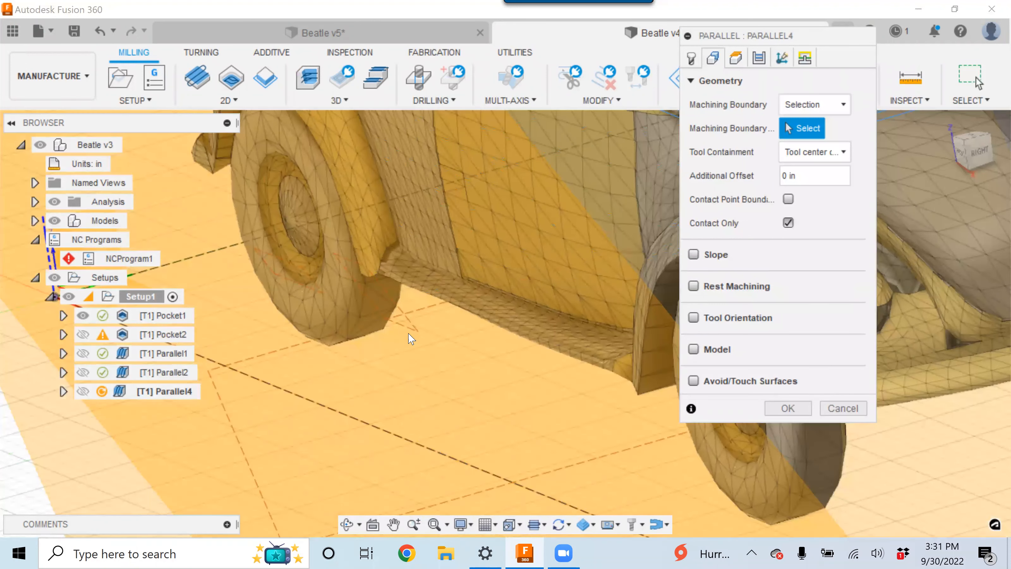
click(412, 330)
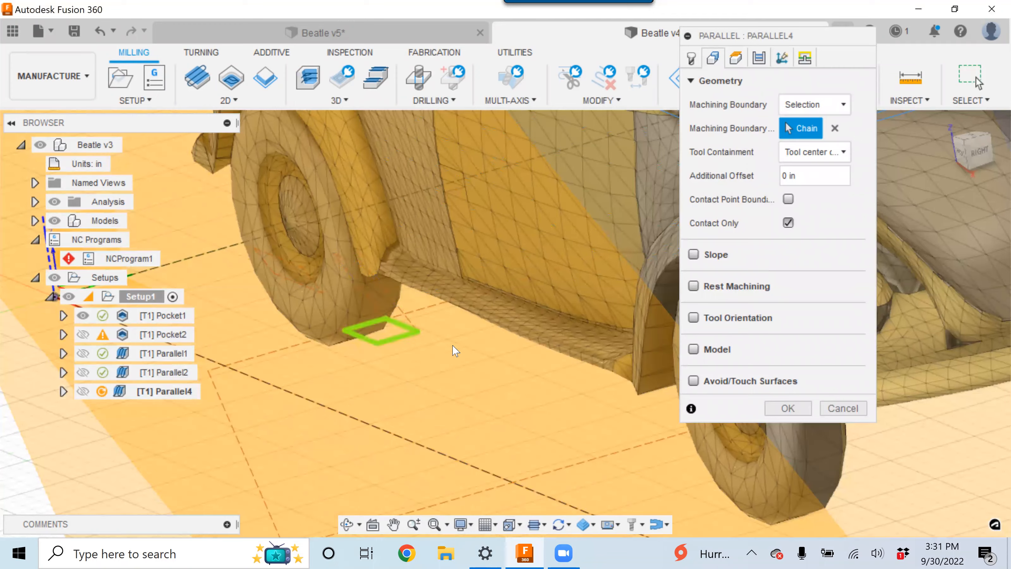
scroll(459, 347, down, 5)
key(Return)
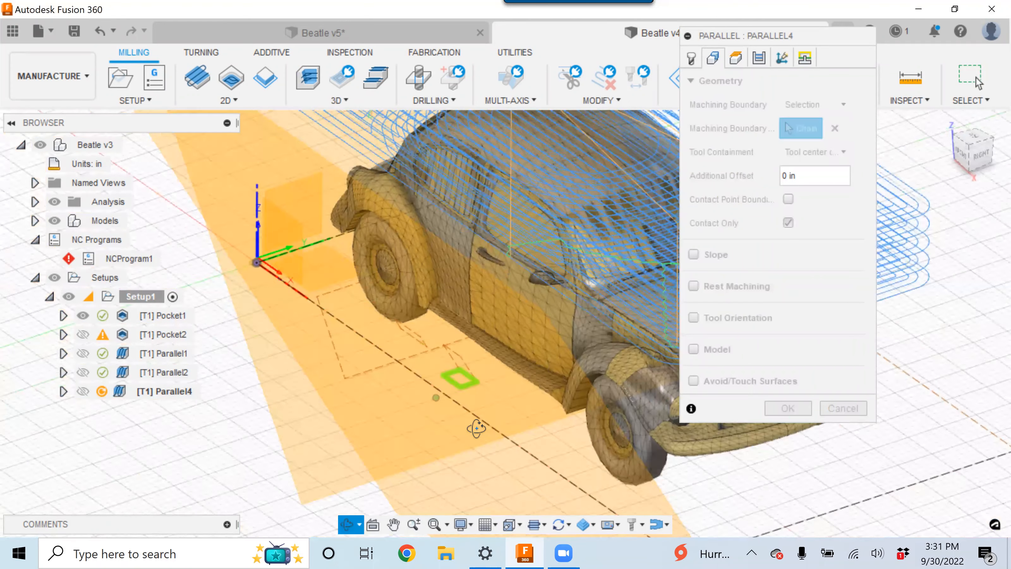
click(456, 369)
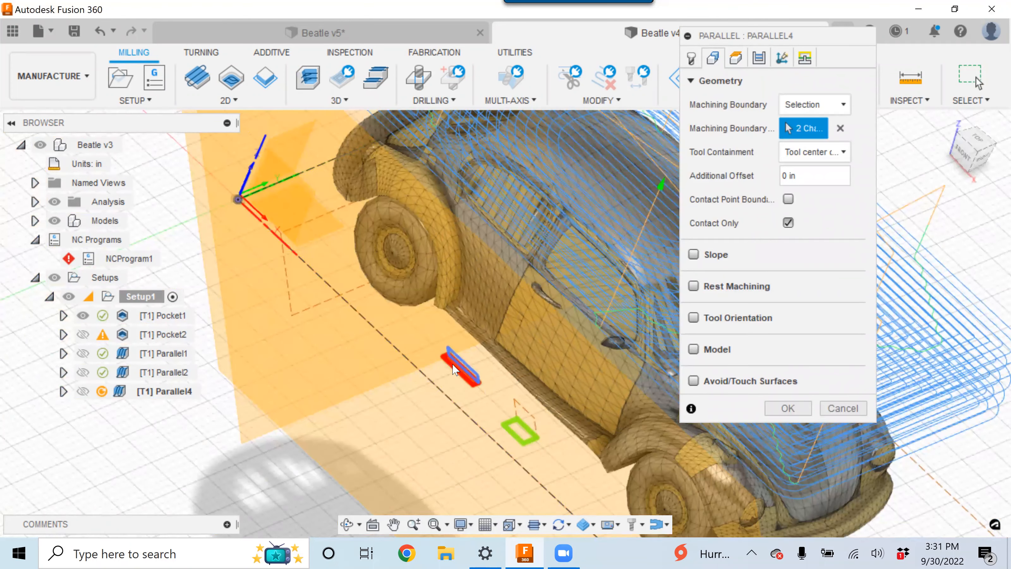
scroll(526, 416, down, 5)
key(Return)
shift+middle_drag(507, 415, 483, 414)
Step: Enable Tool Orientation, define its Z axis from the angled side plane Plane2, and flip the Z axis to point away from the car
click(693, 318)
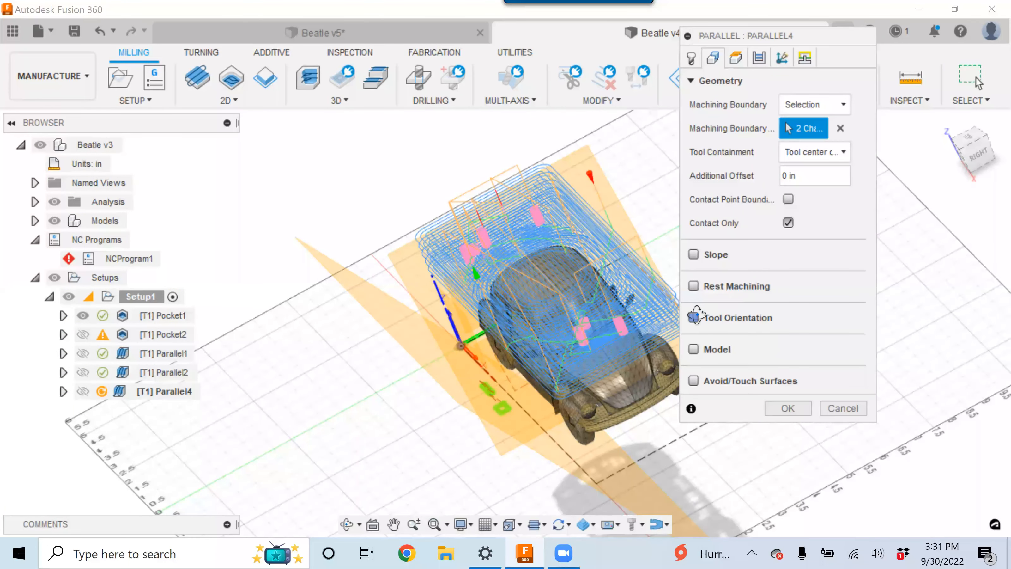
shift+middle_drag(481, 415, 517, 361)
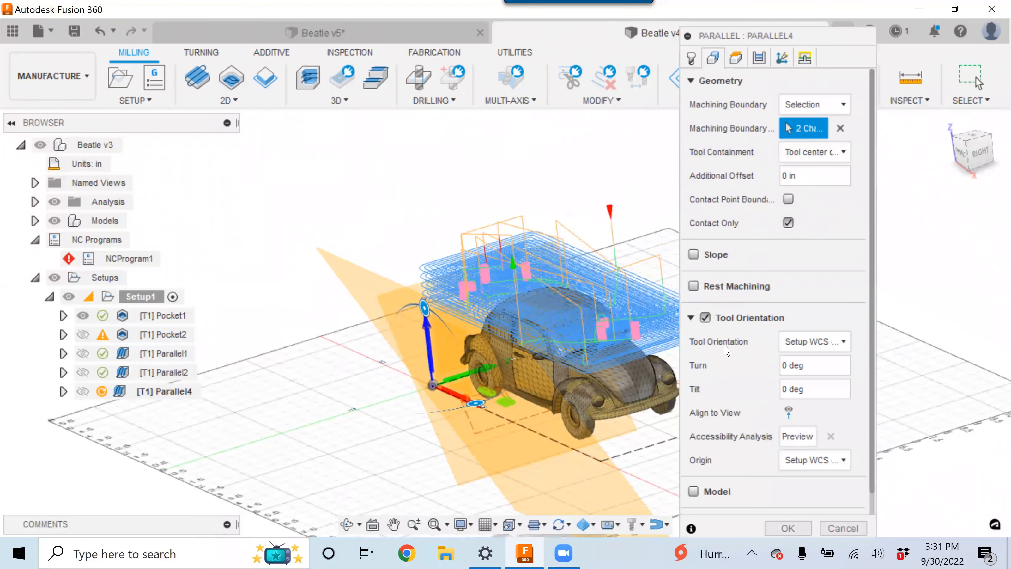
click(844, 341)
click(832, 399)
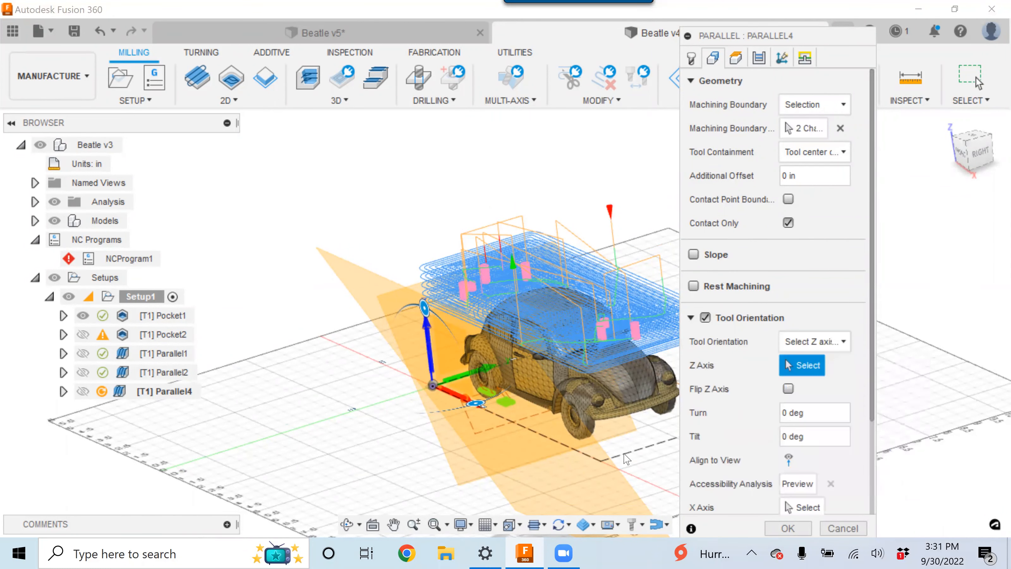
click(602, 477)
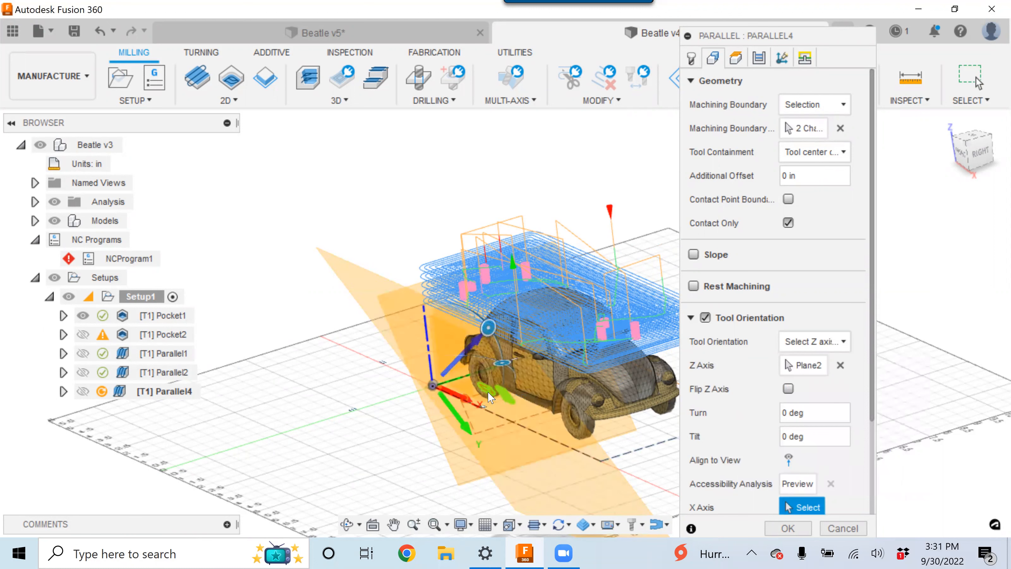
shift+middle_drag(467, 389, 565, 446)
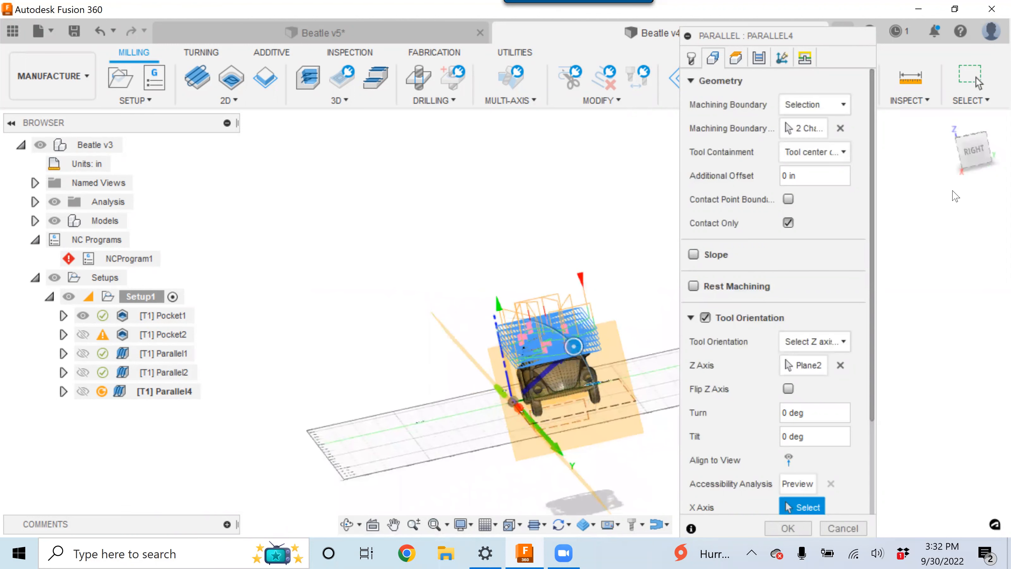
click(971, 155)
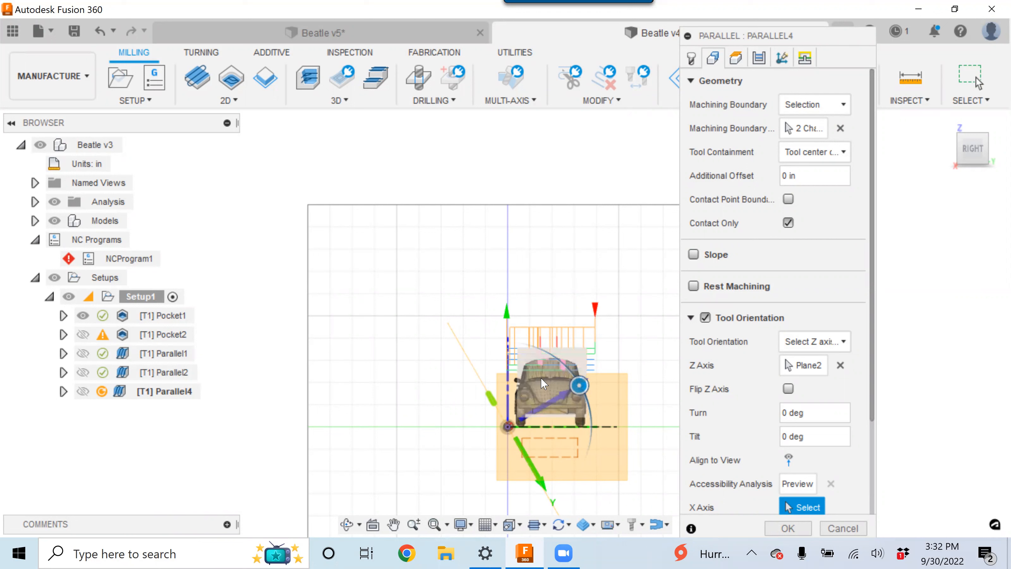
click(788, 389)
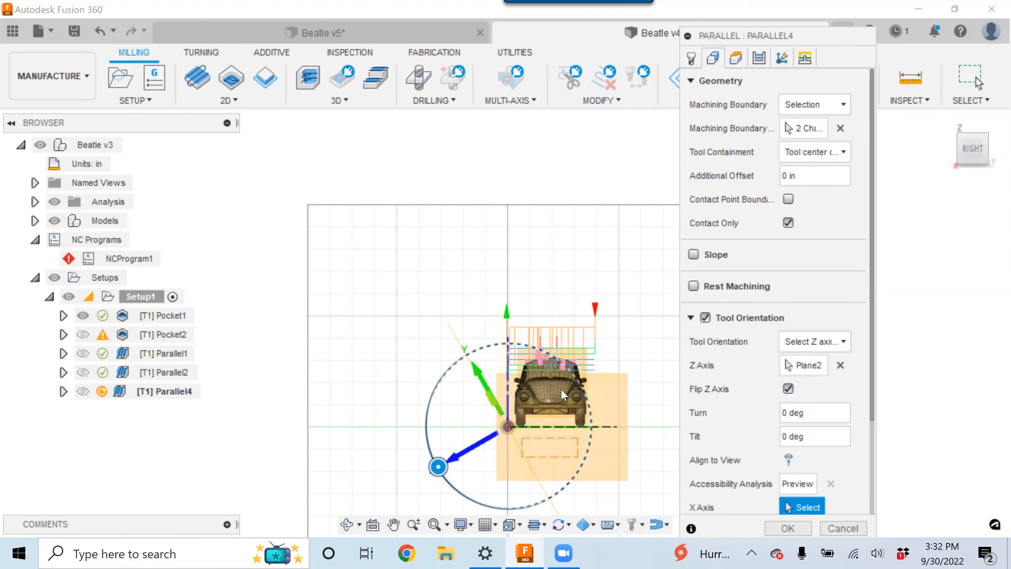
Step: Set the bottom height offset to 2.5 in from Model bottom and the stepover to 0.01 in
scroll(566, 374, down, 2)
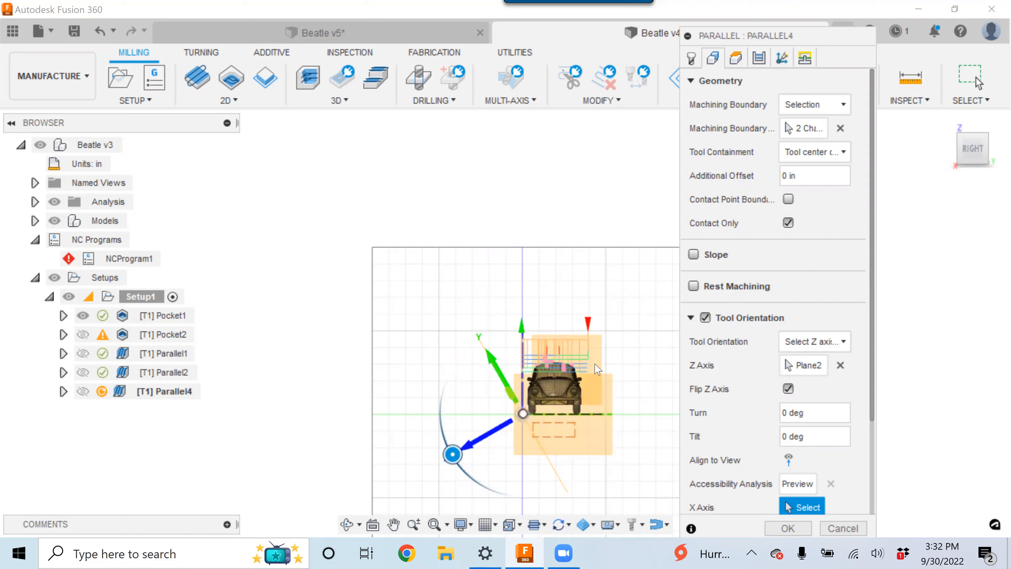
click(735, 59)
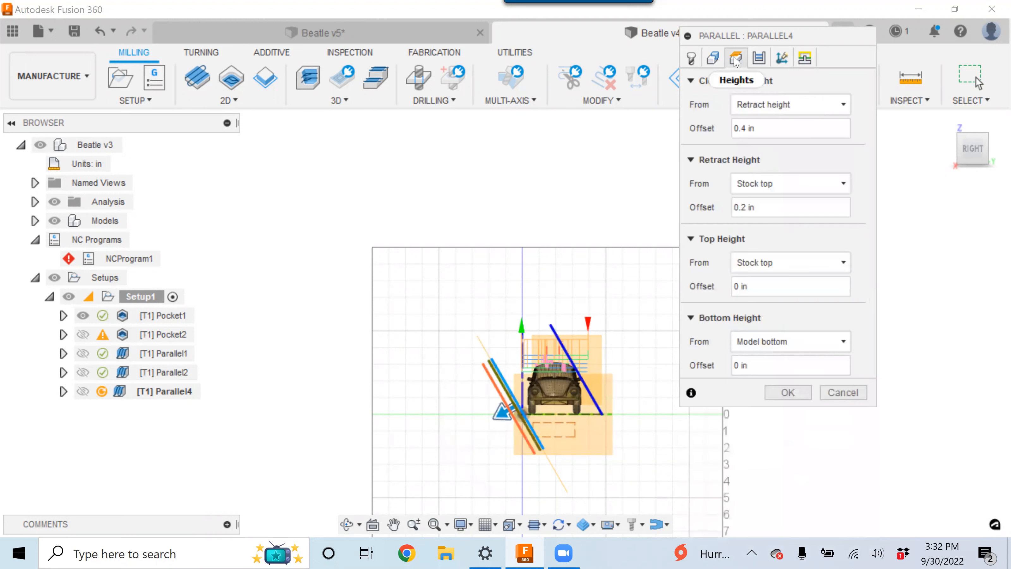
scroll(582, 404, up, 4)
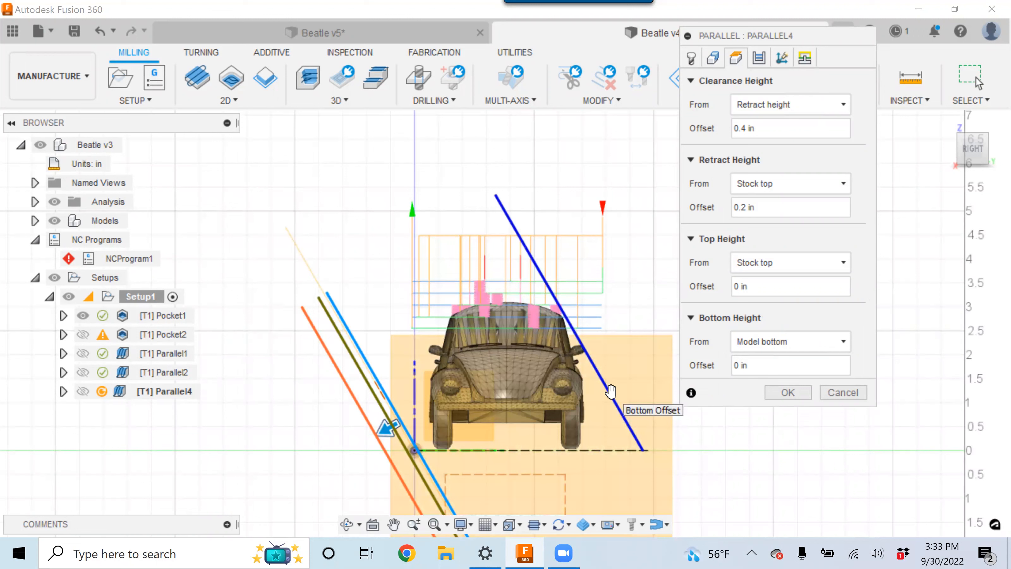
drag(610, 392, 510, 445)
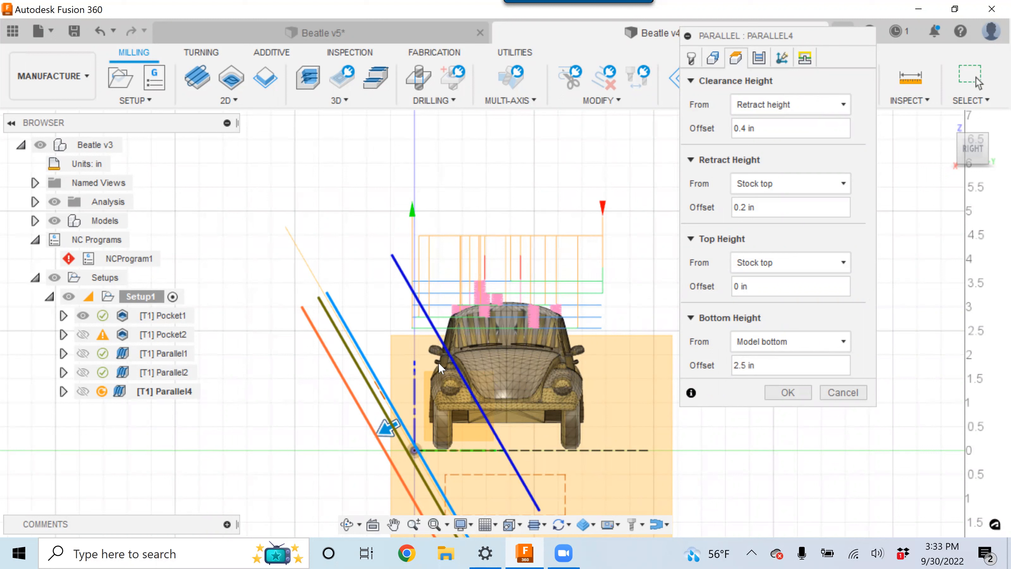
click(759, 59)
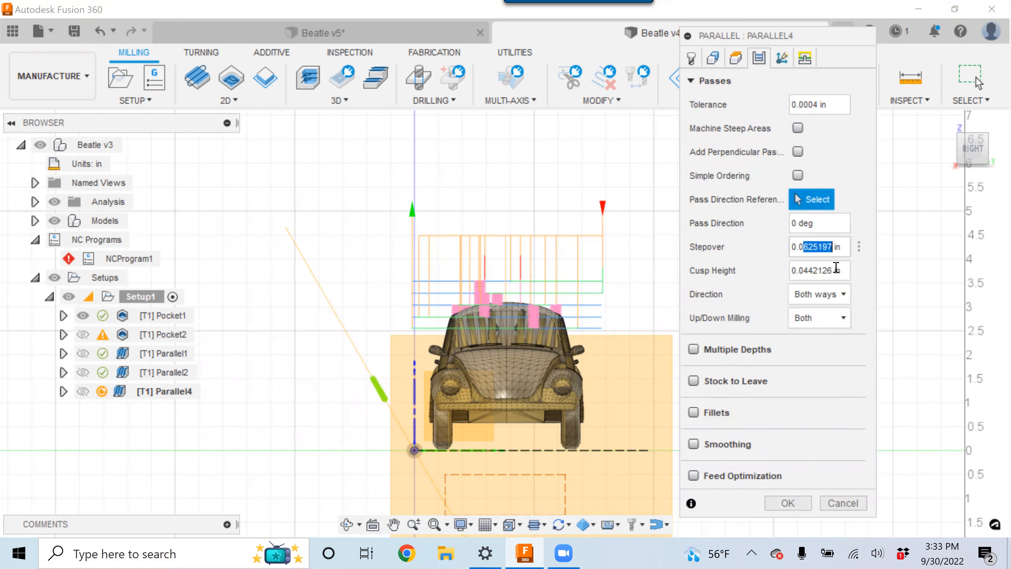
text(1)
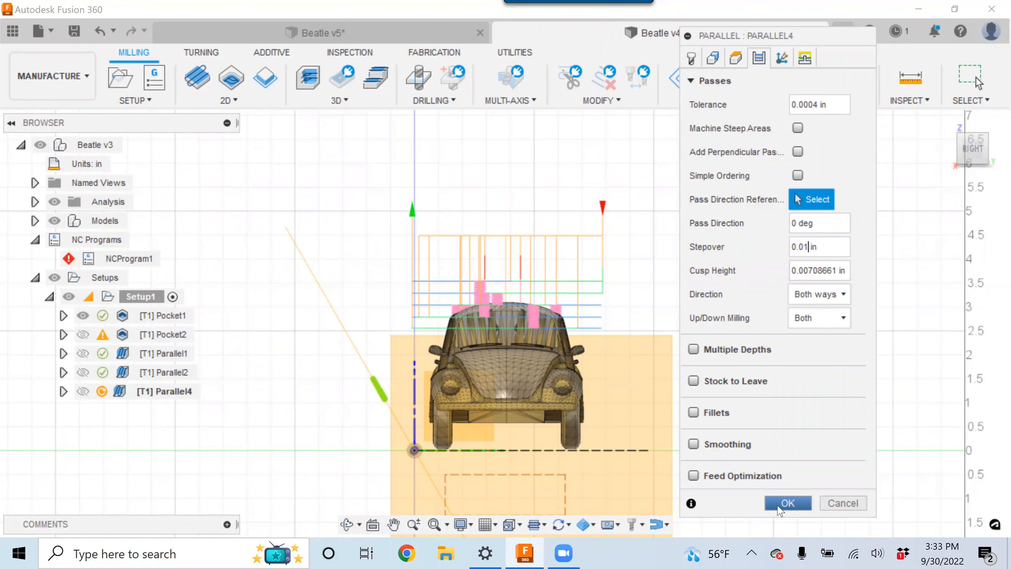
Step: Generate the new Parallel toolpath for the side mirror and door handle and inspect its tilted passes up close
click(779, 504)
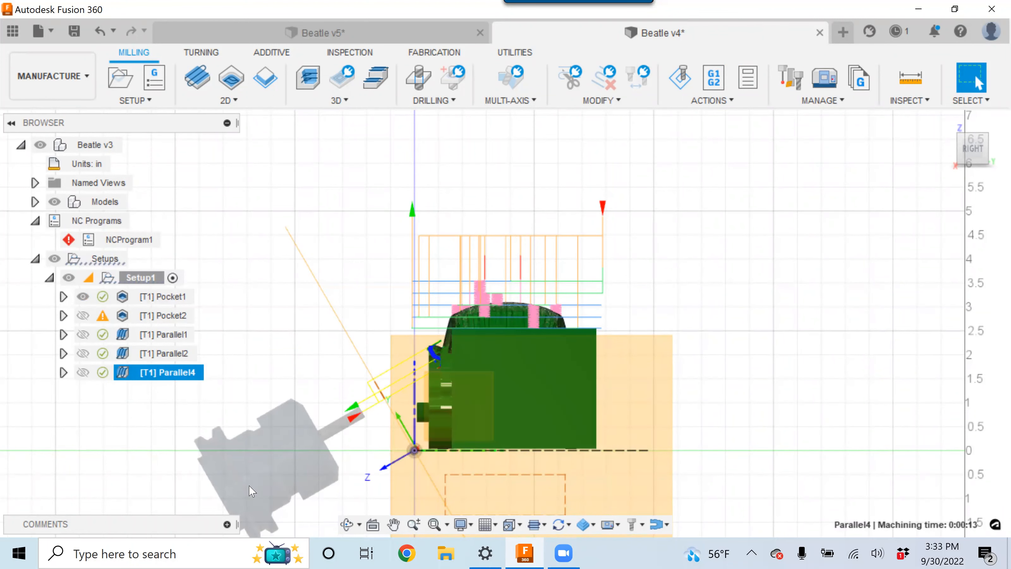
scroll(301, 458, down, 3)
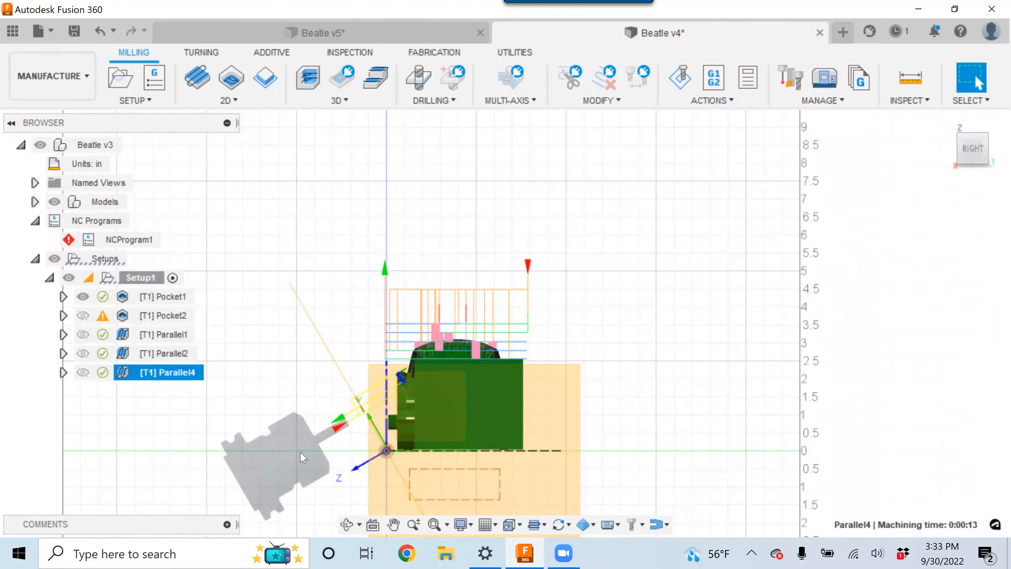
scroll(398, 381, up, 5)
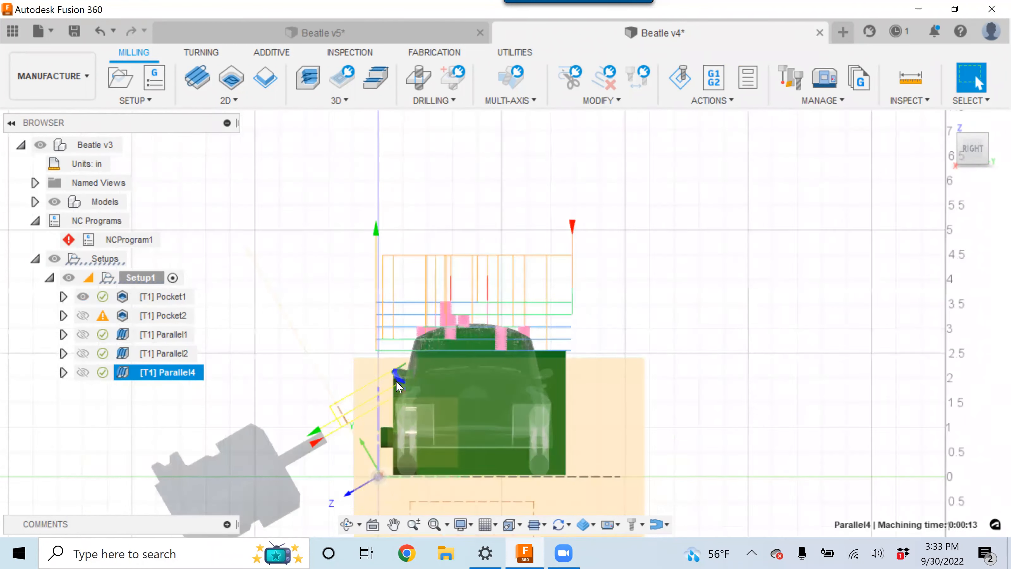
scroll(382, 384, up, 3)
scroll(778, 233, up, 3)
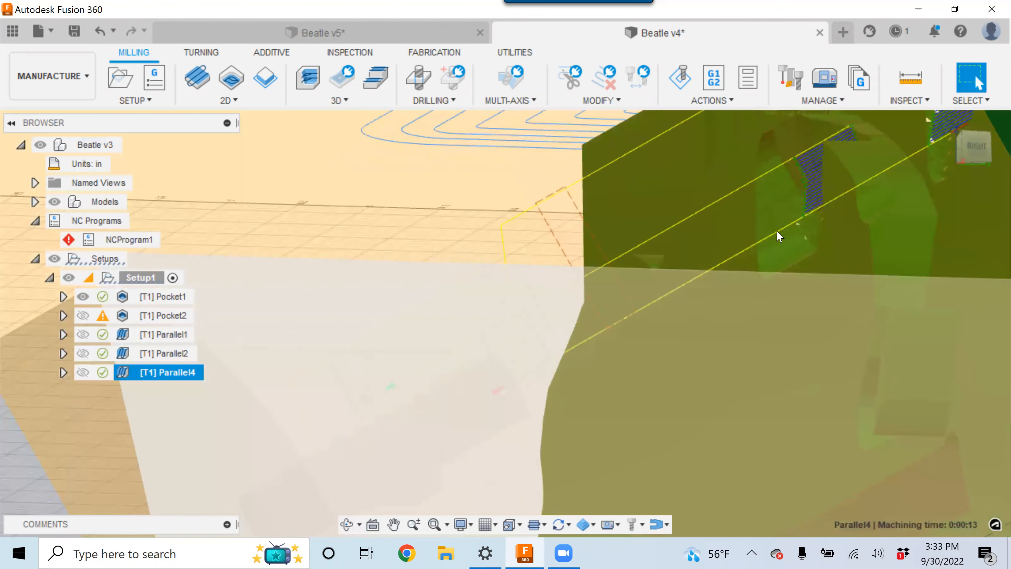
scroll(844, 199, down, 3)
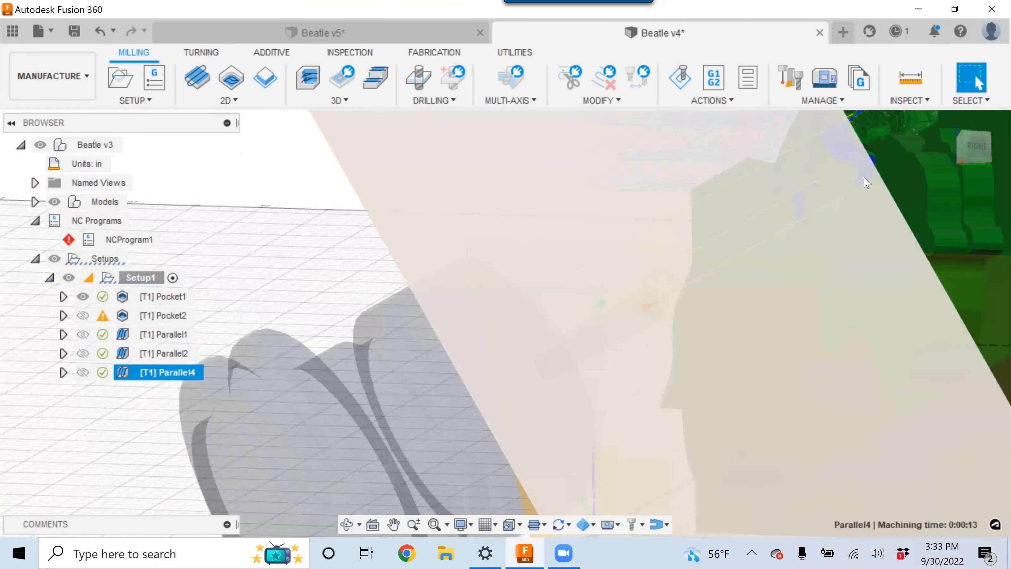
shift+middle_drag(451, 321, 468, 419)
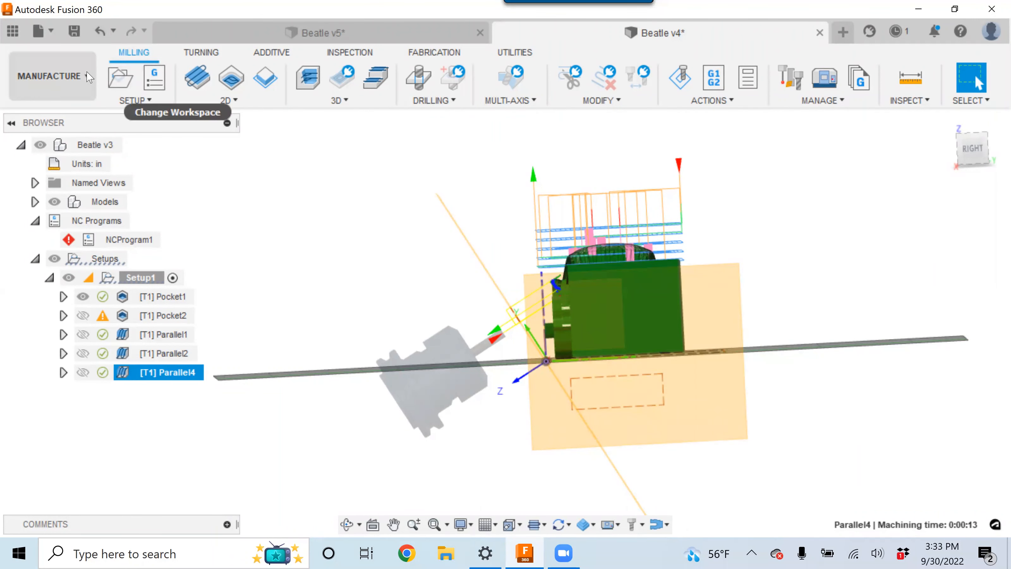
Step: Simulate all Setup1 toolpaths, raise the playback speed to reach the tilted mirror and handle passes, and pause the playback
right_click(141, 277)
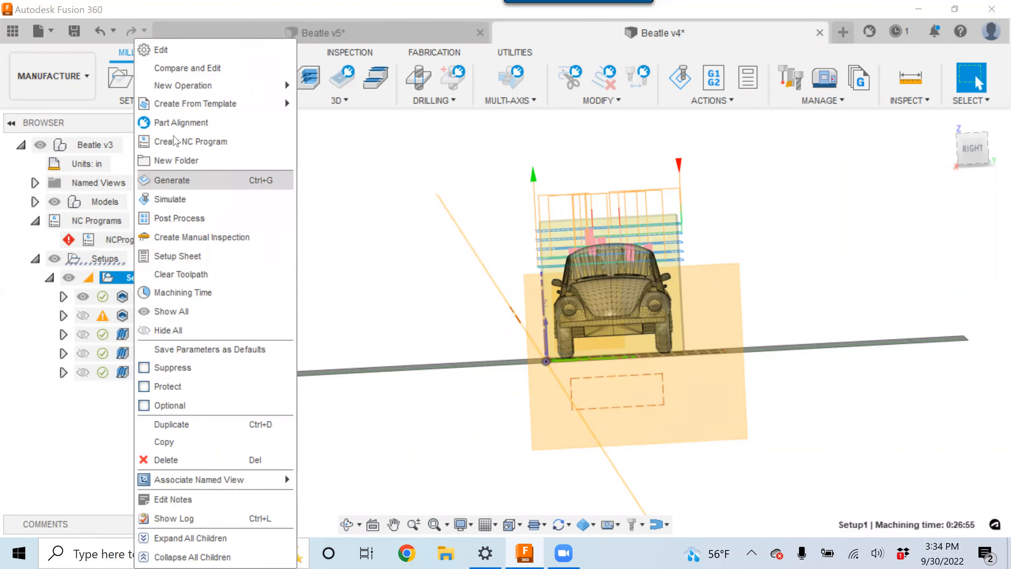
click(186, 201)
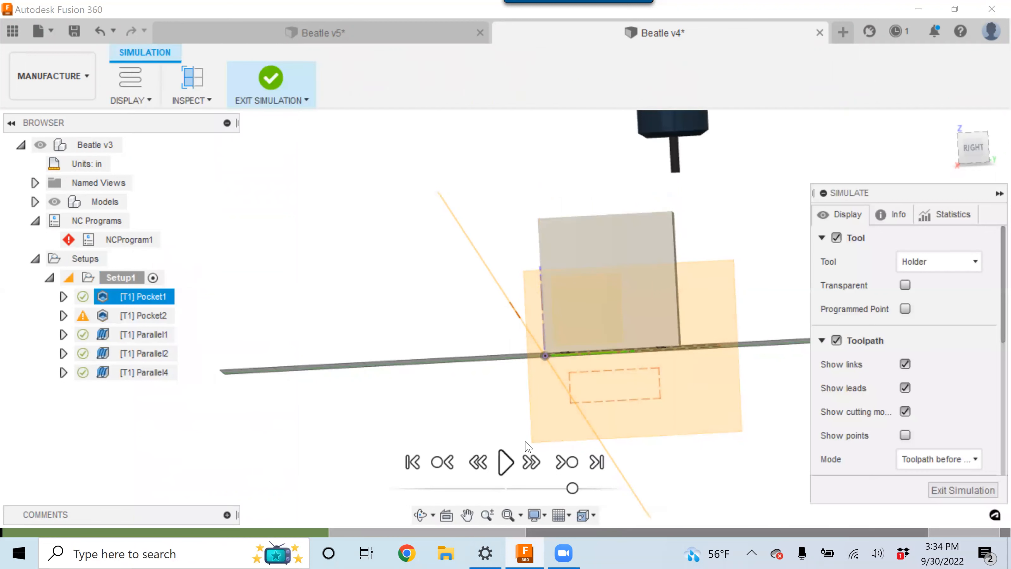
click(505, 462)
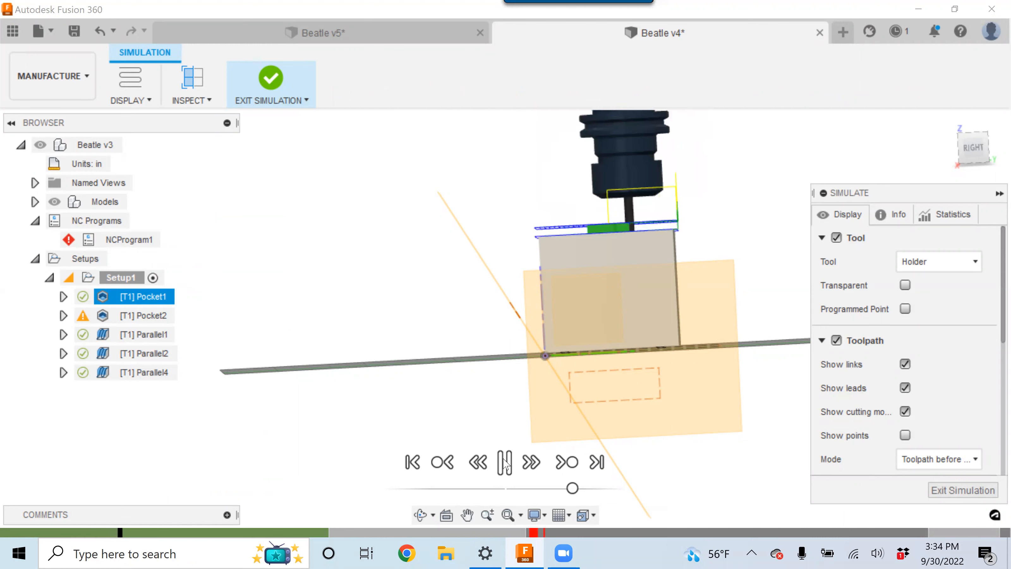
shift+middle_drag(462, 322, 499, 333)
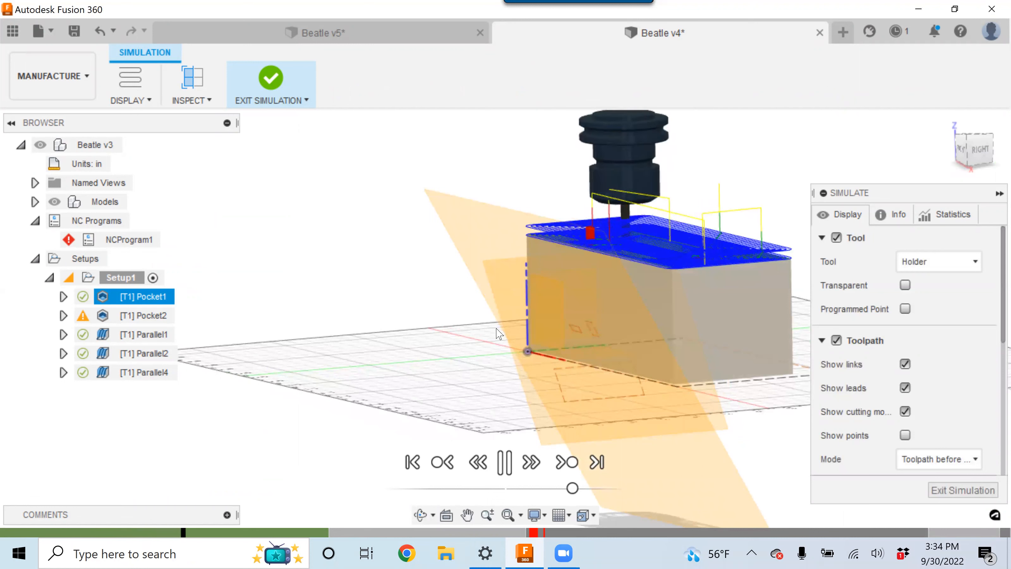
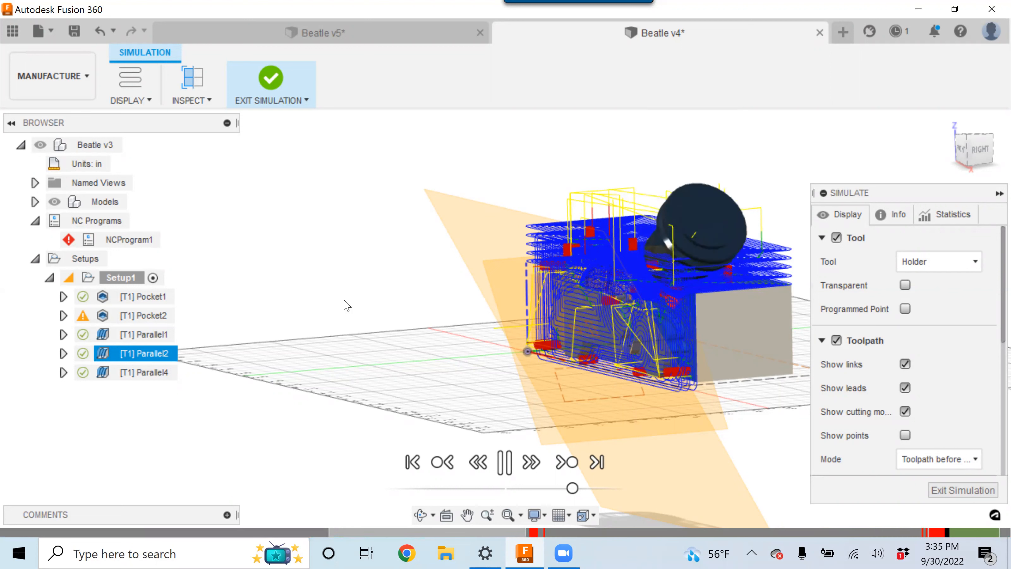
drag(572, 488, 606, 493)
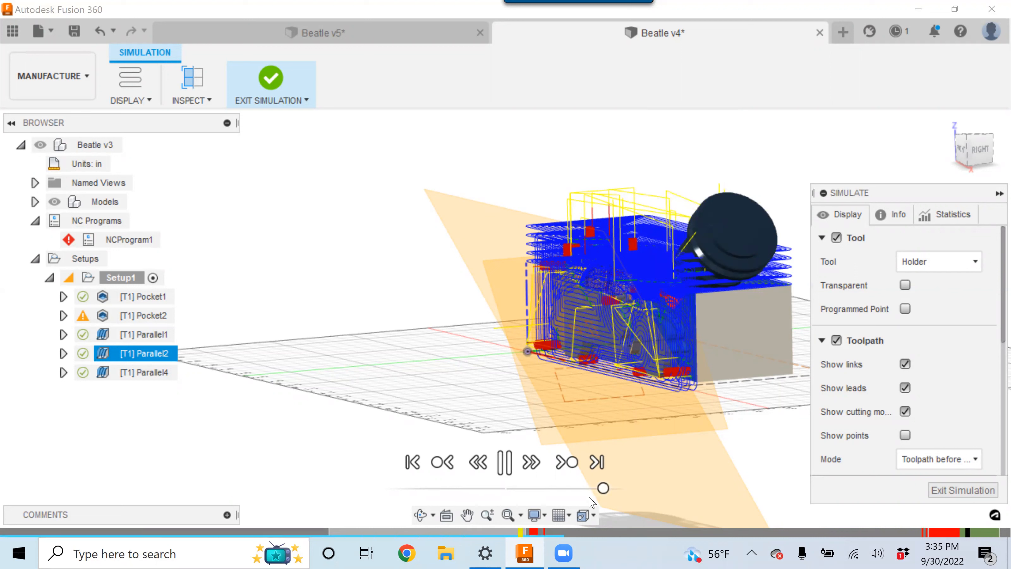
drag(604, 488, 600, 488)
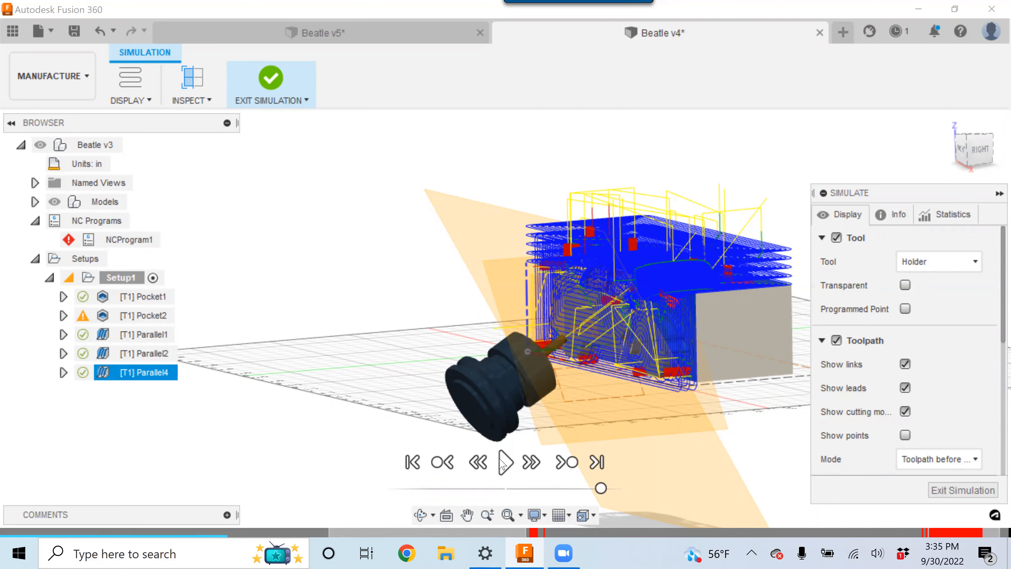
click(505, 462)
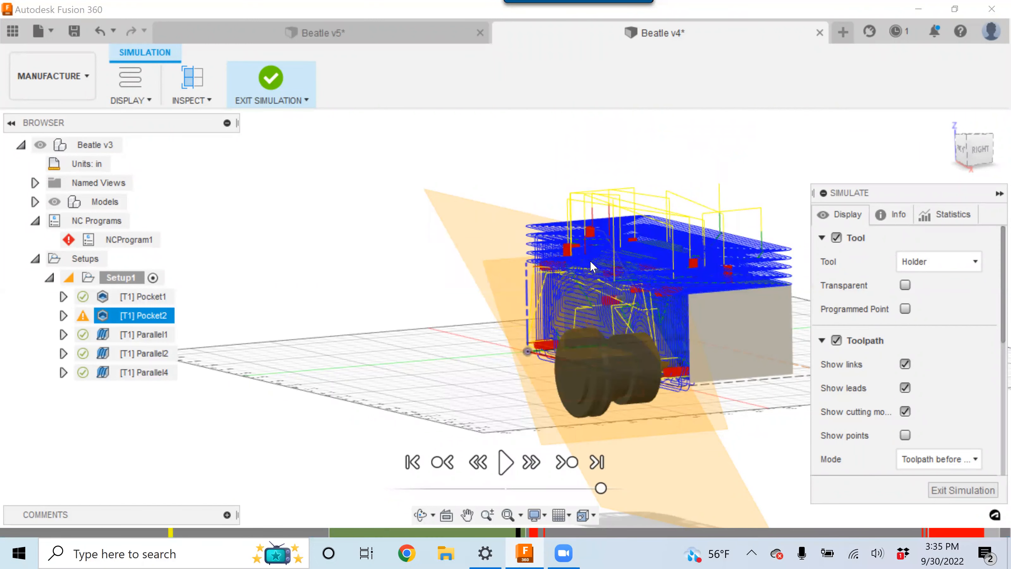
Step: Examine the simulated toolpaths on the car's side and roof from several angles, and exit the simulation
scroll(579, 258, up, 3)
click(113, 342)
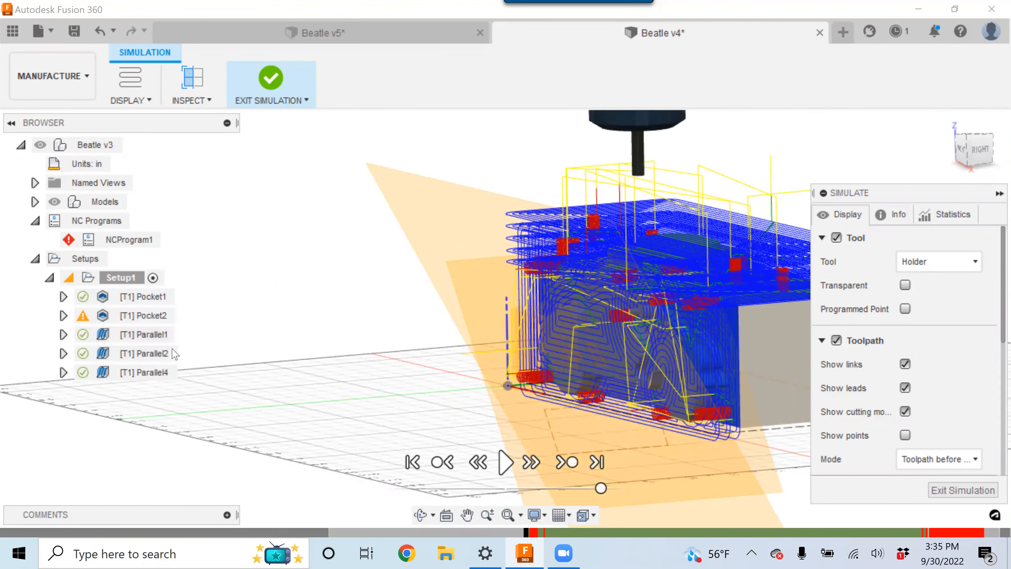
scroll(175, 354, down, 1)
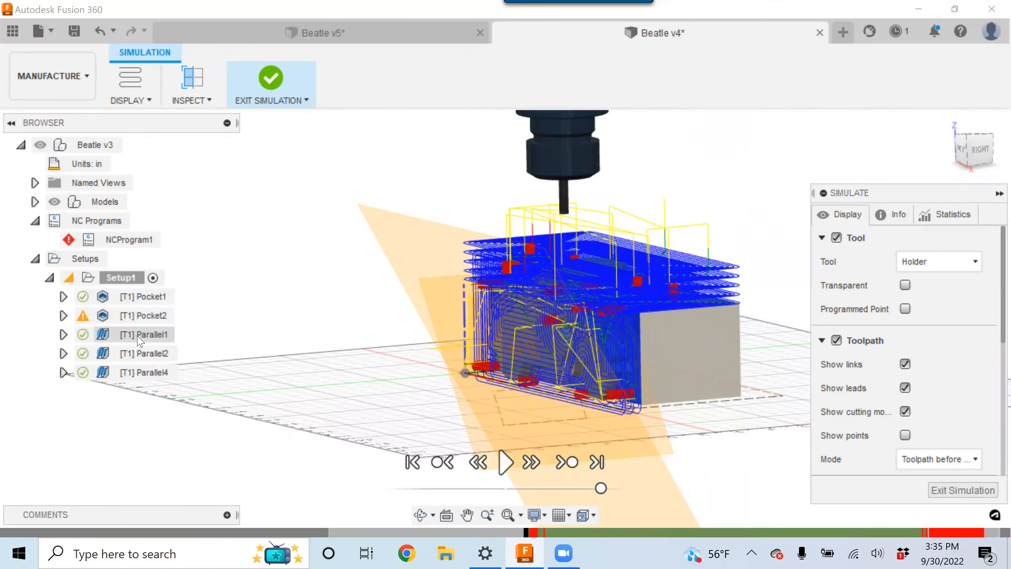
shift+middle_drag(426, 309, 423, 137)
scroll(430, 174, up, 8)
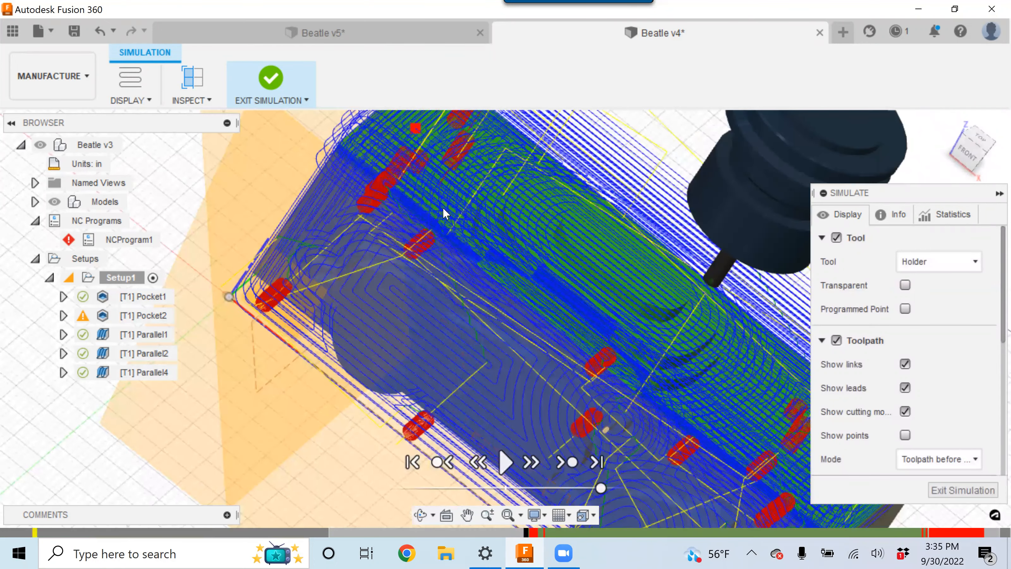
scroll(493, 199, down, 4)
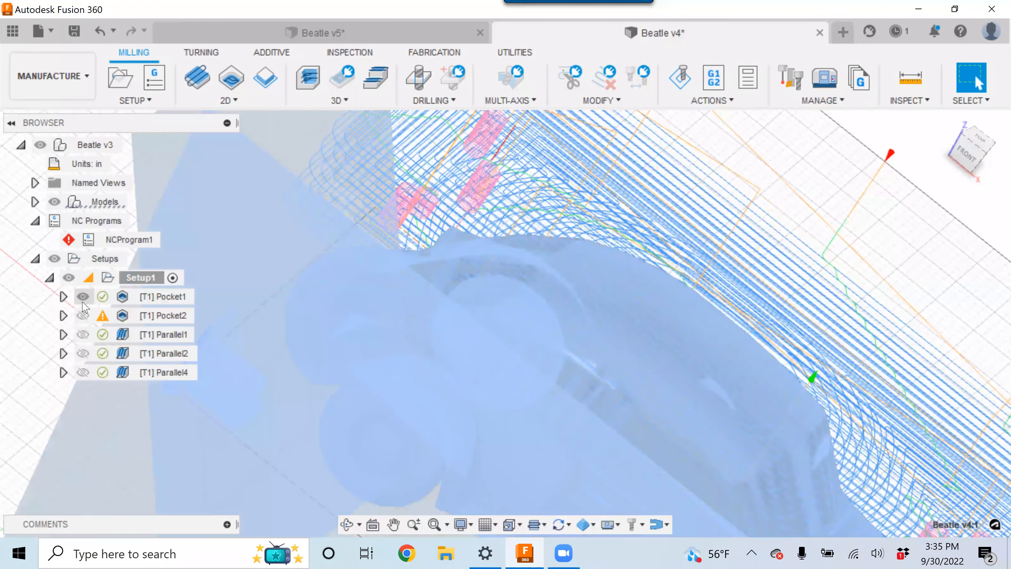
Step: Hide the Pocket1 toolpath, leave only the Parallel1 toolpath displayed on the car, and clear the selection
click(90, 298)
click(85, 319)
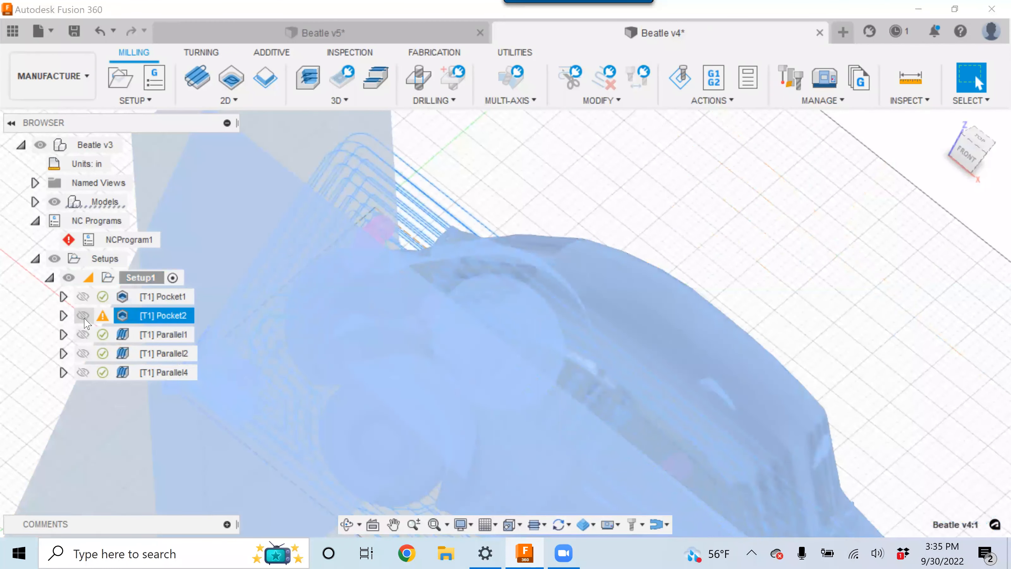
click(85, 338)
click(629, 353)
shift+middle_drag(715, 298, 517, 226)
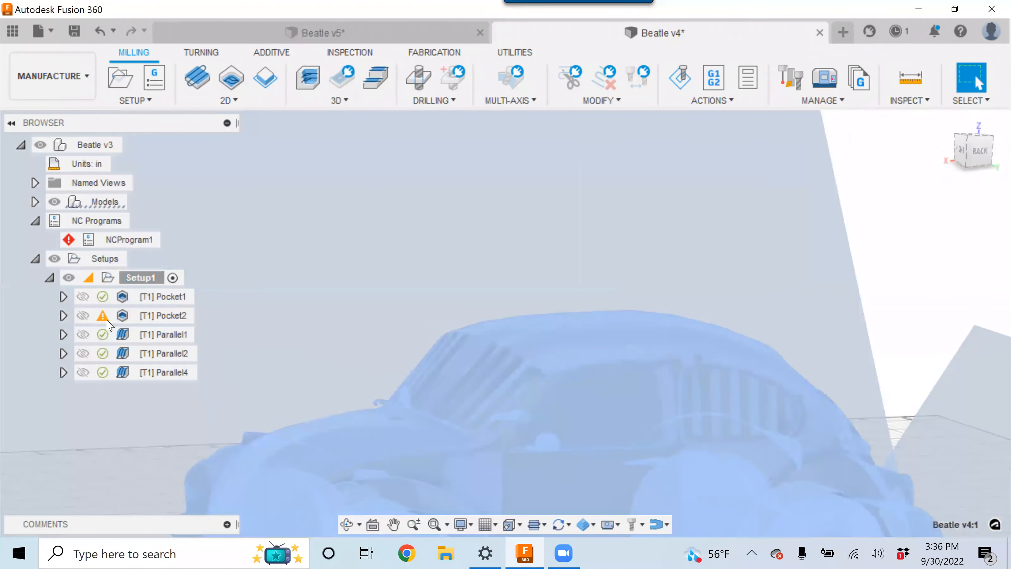
click(86, 338)
click(84, 335)
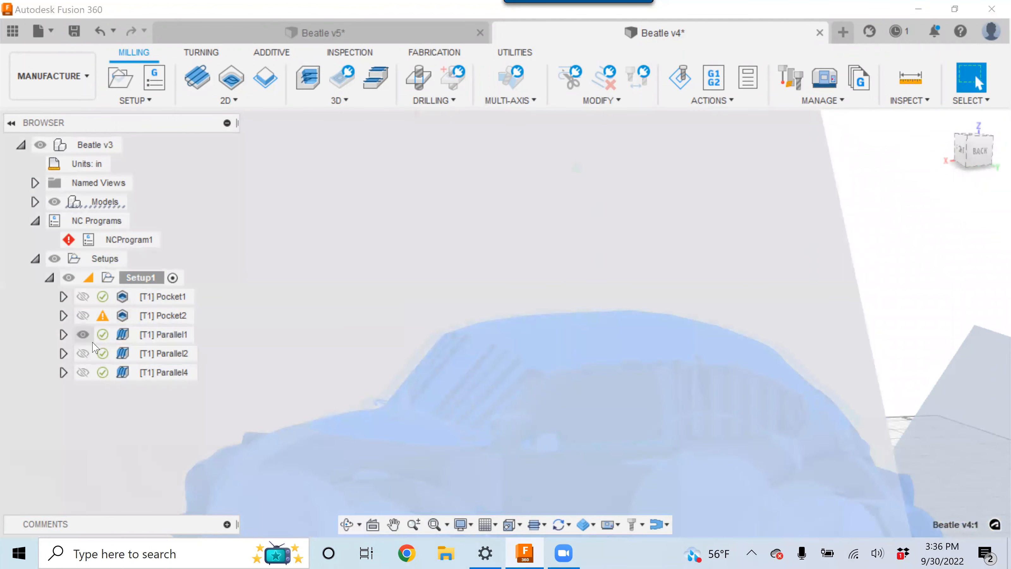
scroll(462, 372, down, 5)
shift+middle_drag(480, 384, 602, 274)
key(Escape)
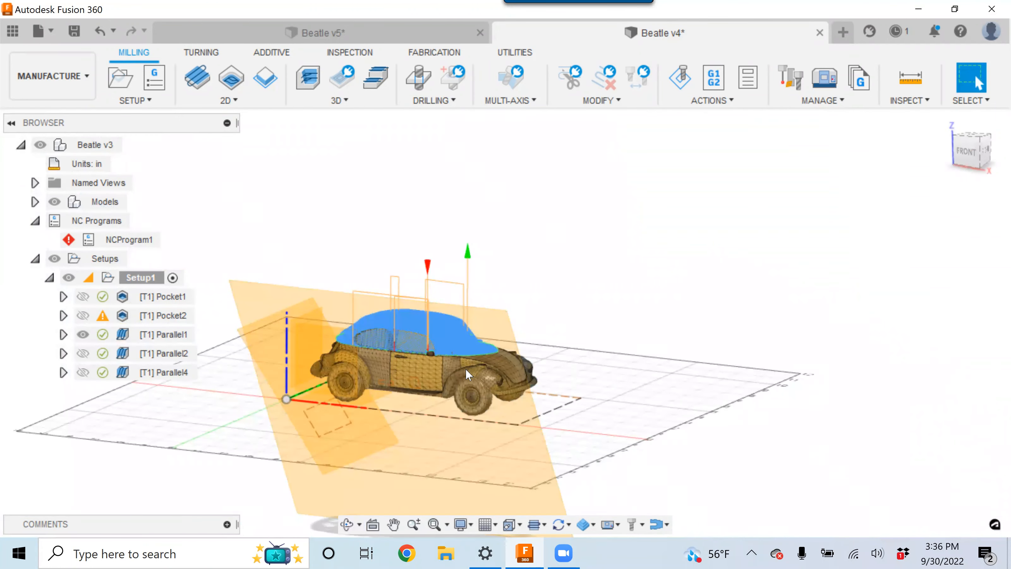
Step: Edit the Parallel1 toolpath to set its bottom height offset to 2.25 in from Model bottom, and regenerate it
scroll(367, 353, up, 4)
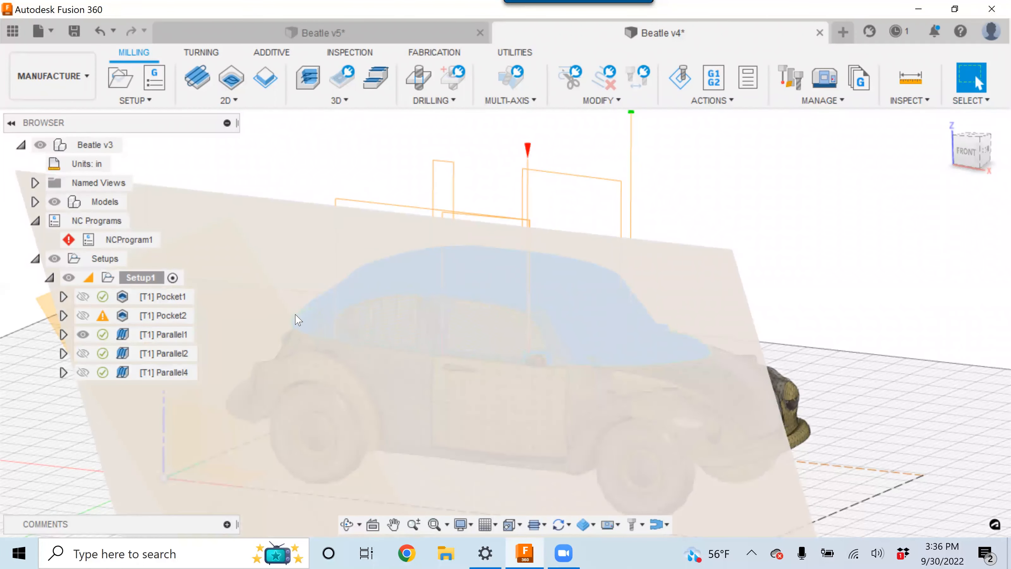
shift+middle_drag(305, 326, 225, 174)
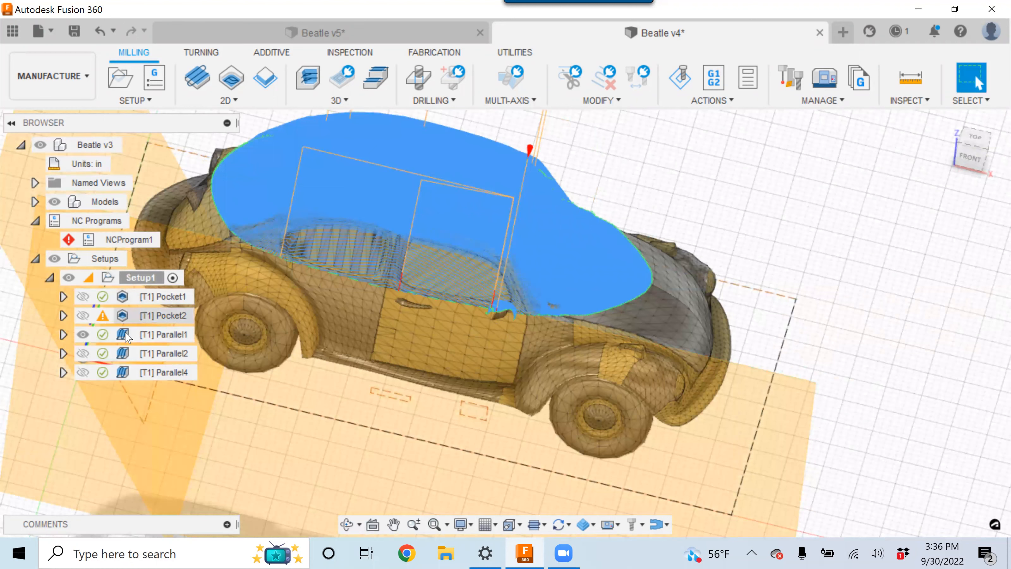
click(128, 334)
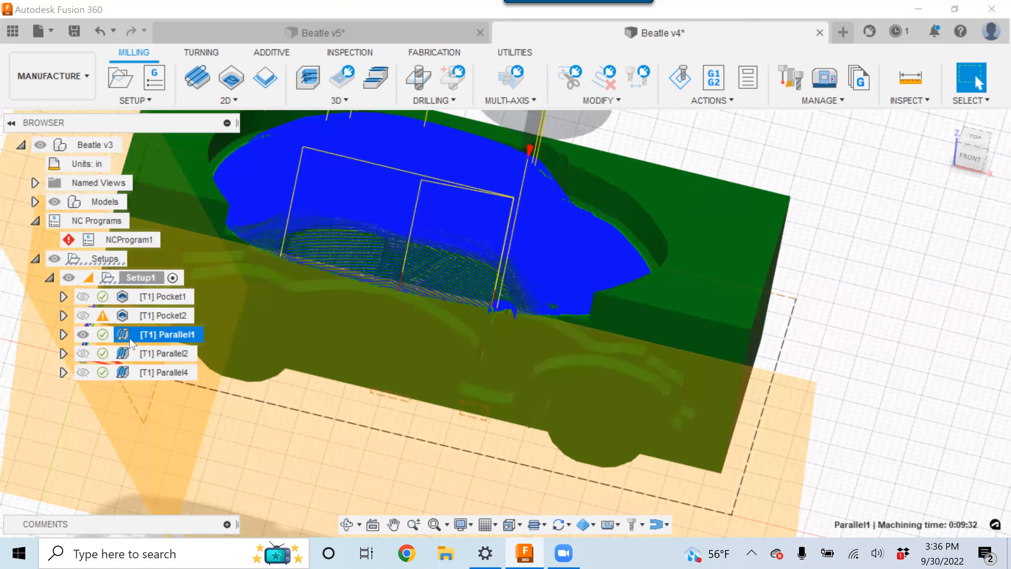
double_click(128, 335)
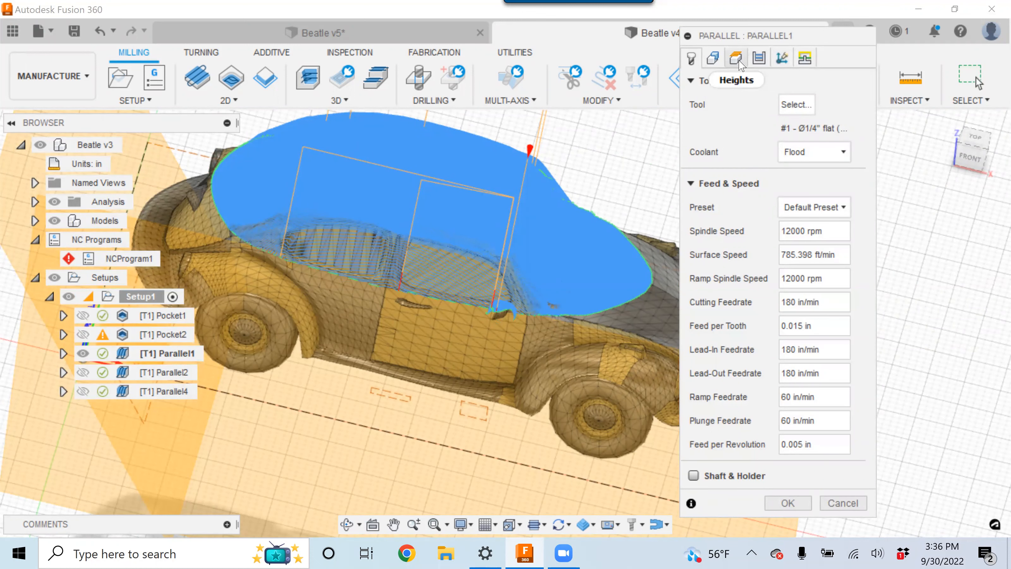
click(735, 59)
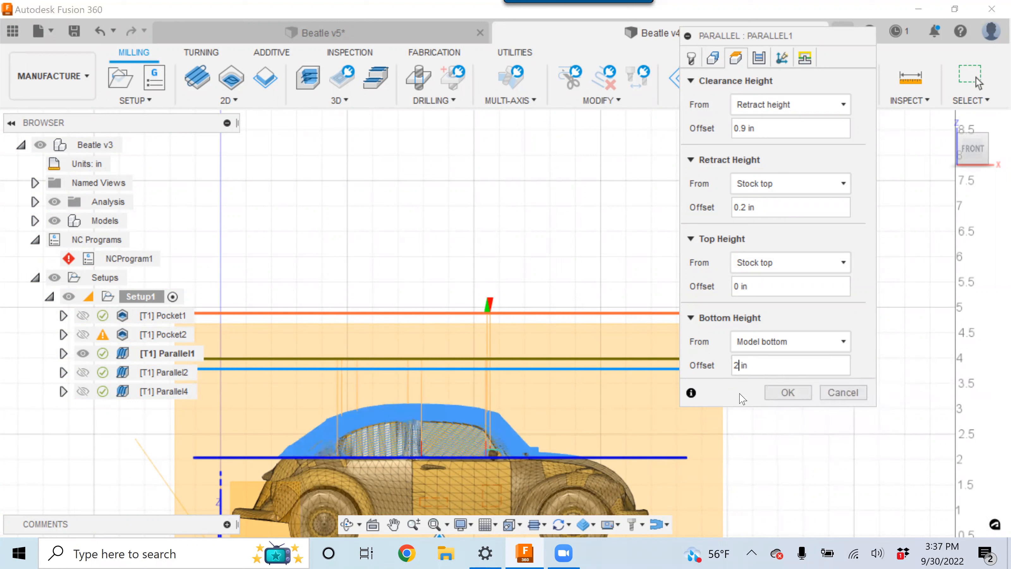
text(.25)
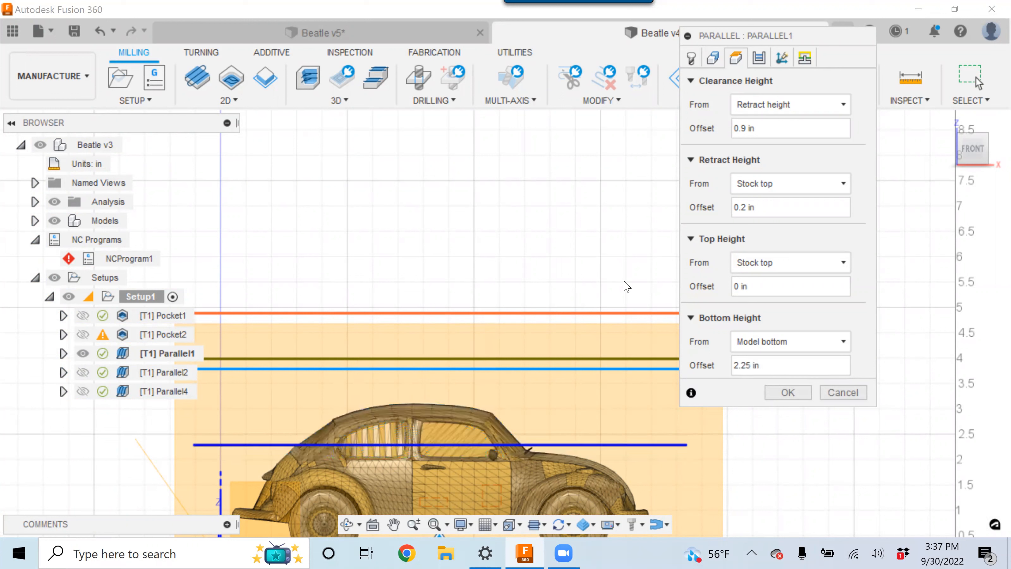
click(781, 394)
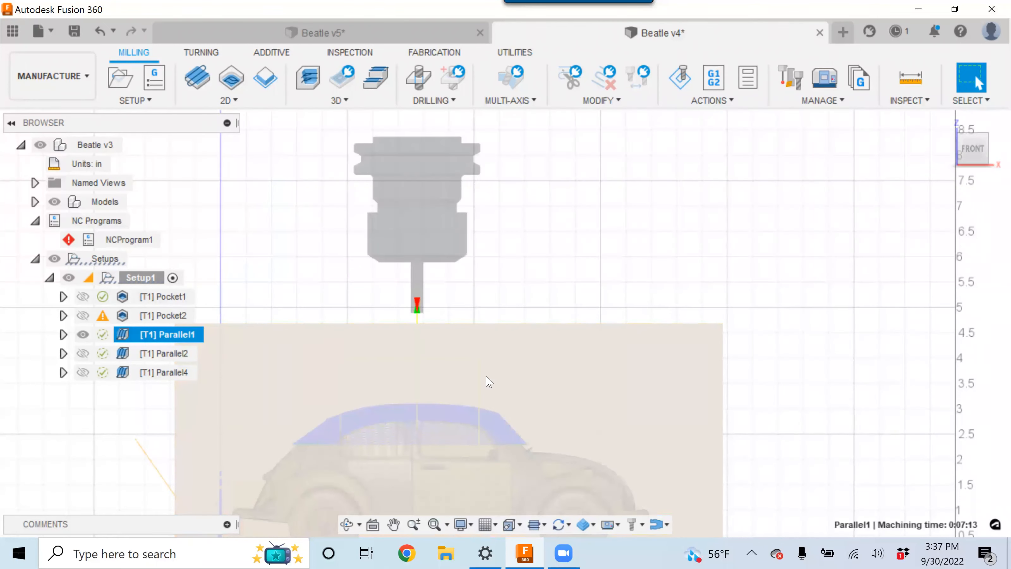
Step: Examine the regenerated Parallel1 toolpath over the car's roof and windshield from above and from the sides
shift+middle_drag(530, 352, 487, 385)
shift+middle_drag(483, 428, 557, 378)
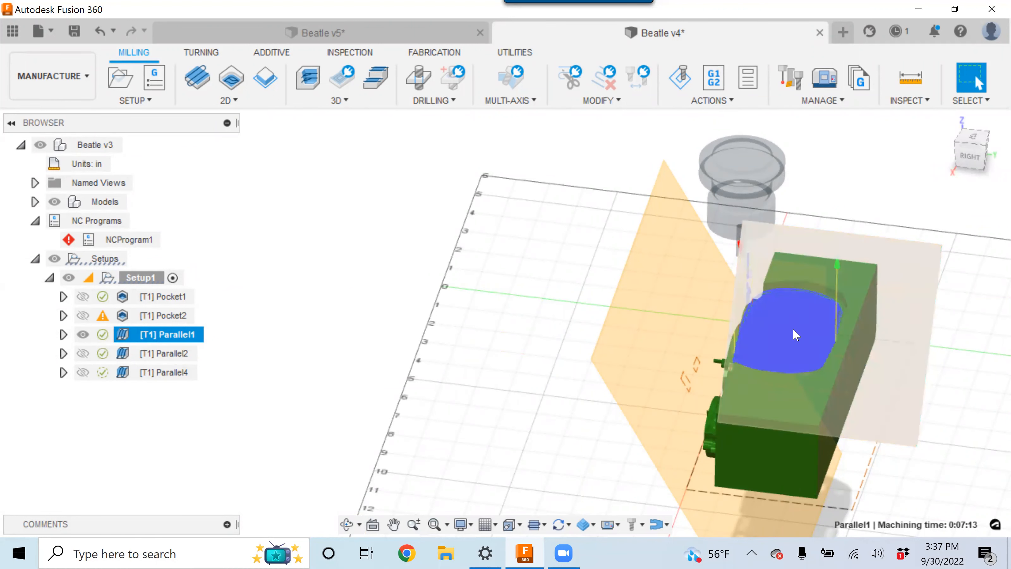
scroll(768, 386, up, 6)
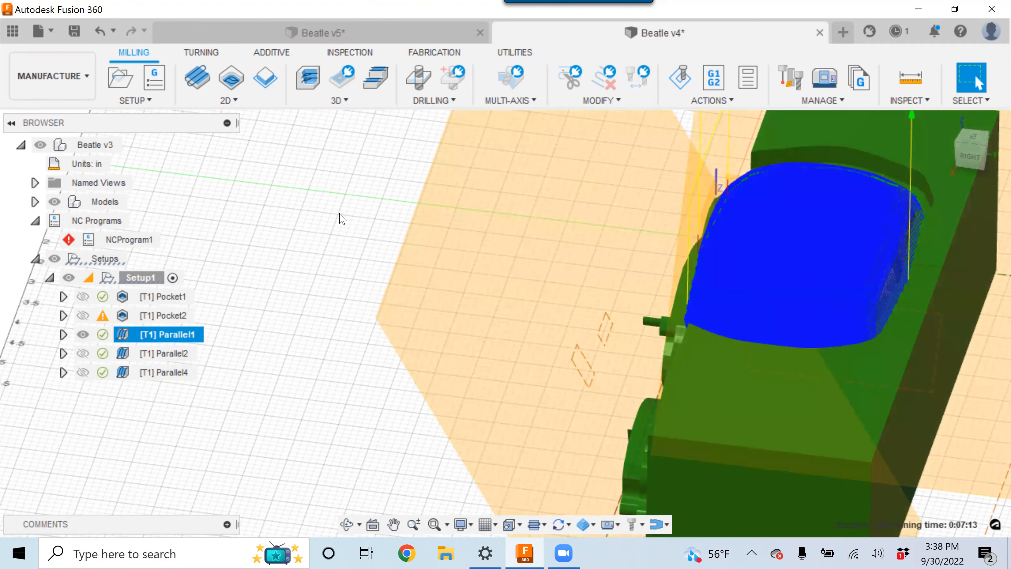
scroll(396, 227, down, 5)
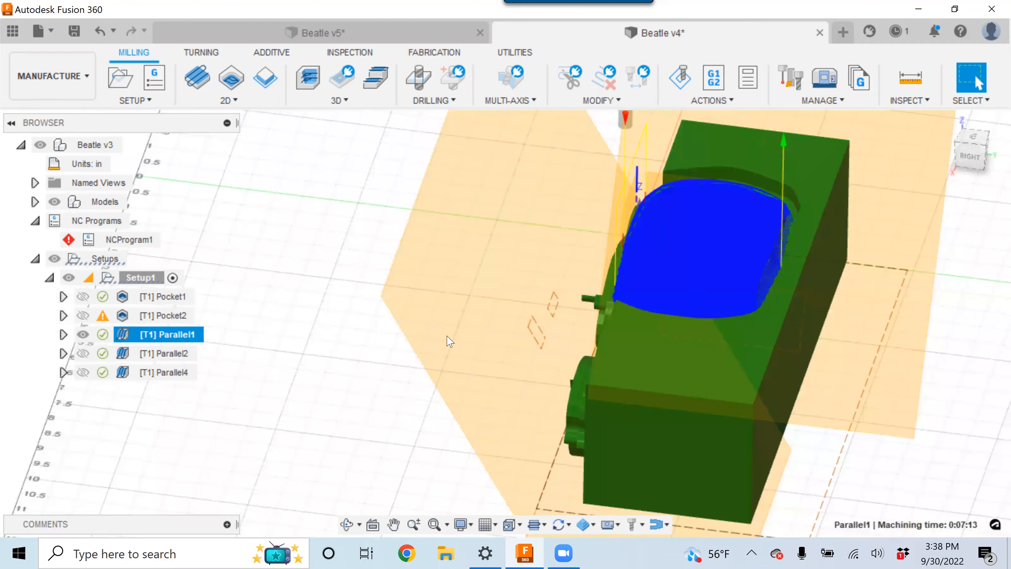
shift+middle_drag(563, 430, 627, 425)
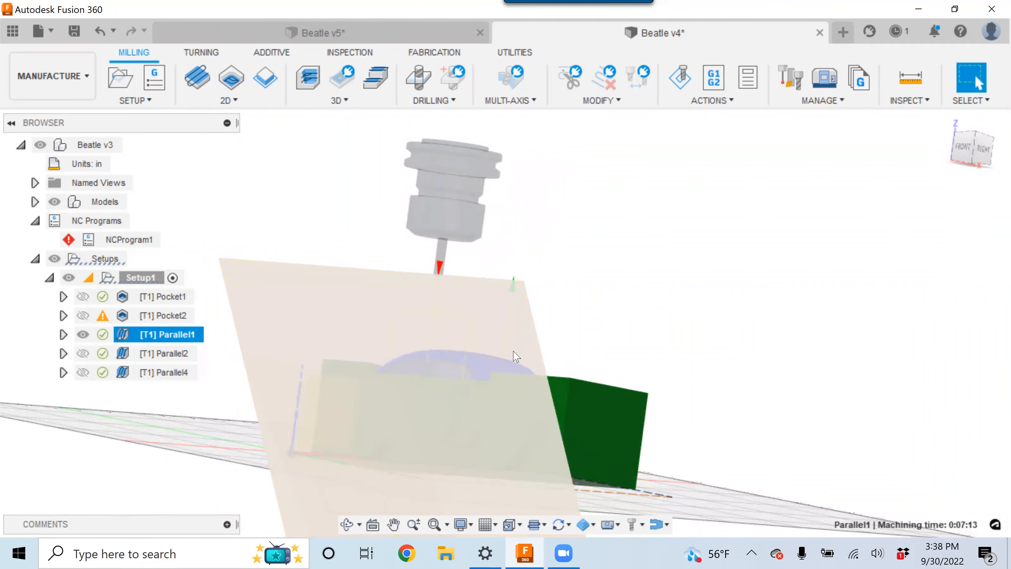
shift+middle_drag(464, 409, 463, 429)
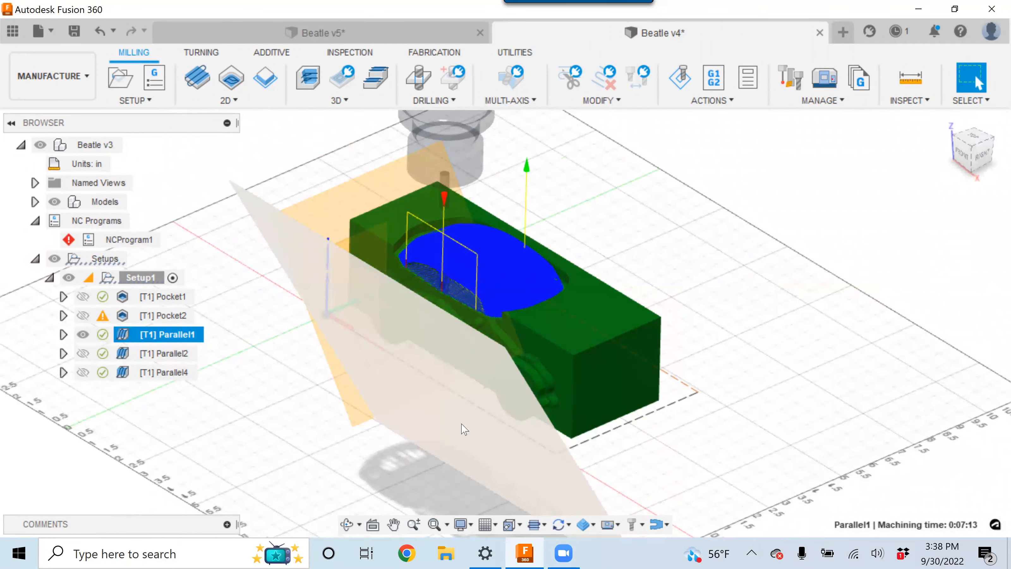